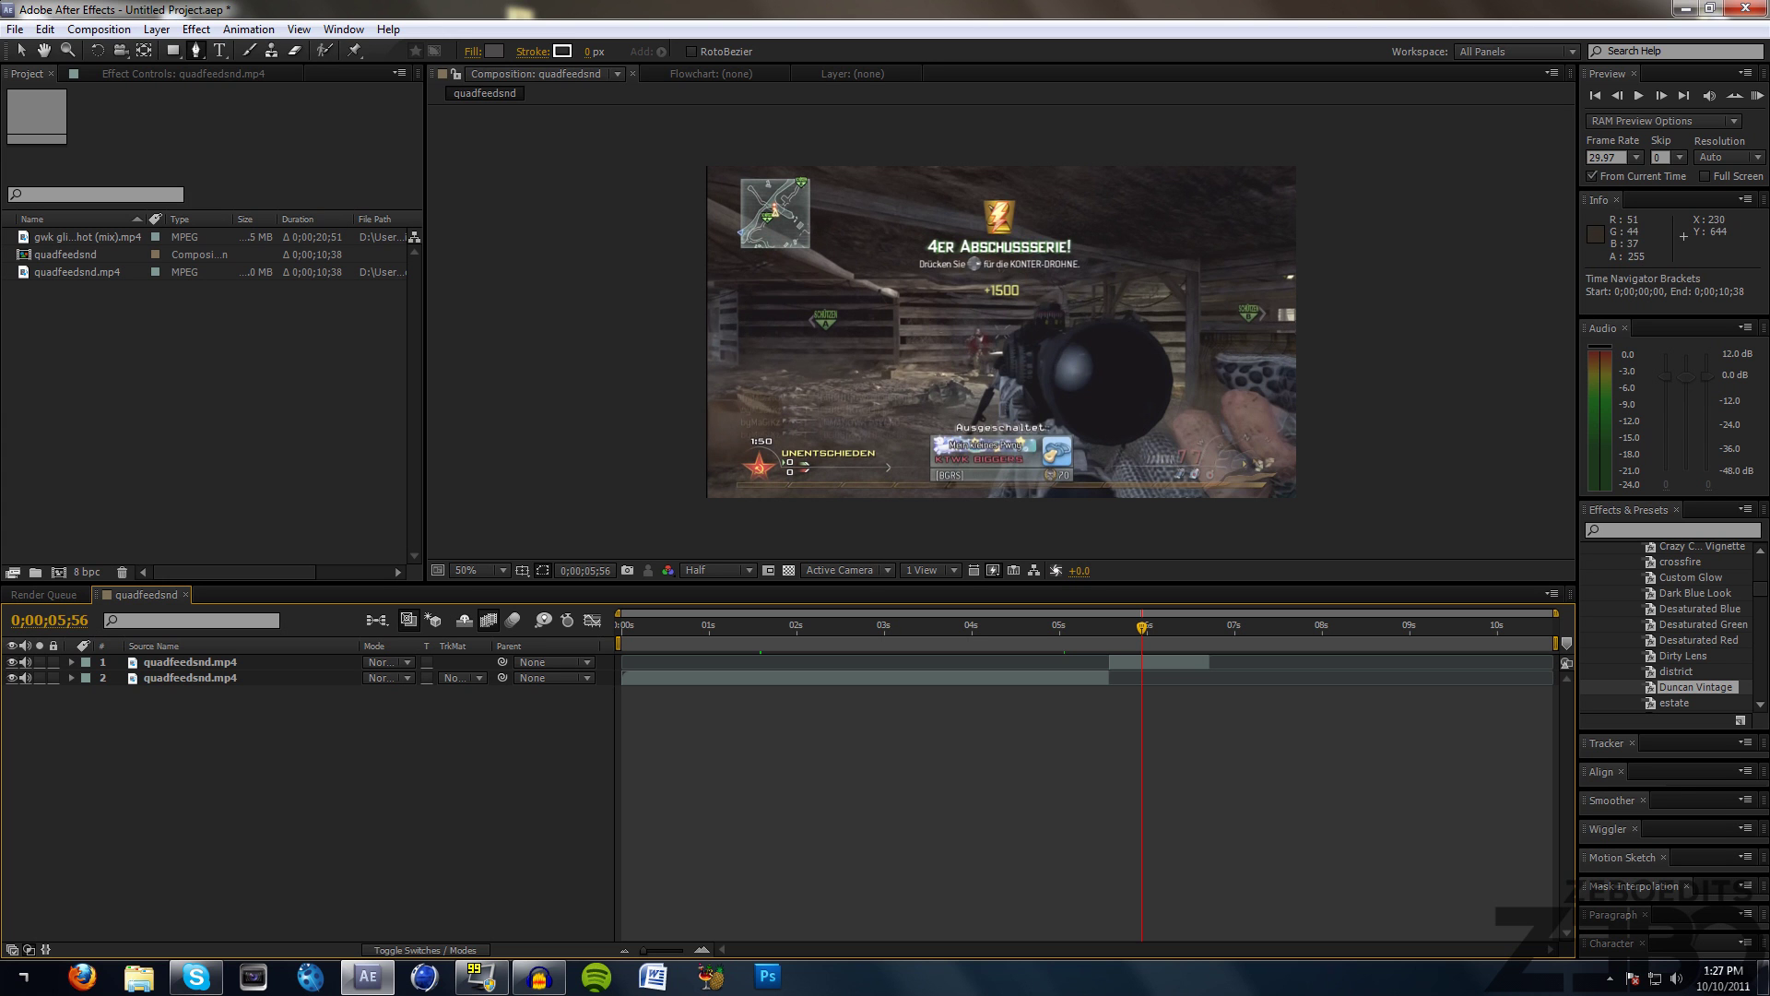
Examine the quadfeedsnd footage around the six-second mark, where its shorter top clip plays
click(28, 51)
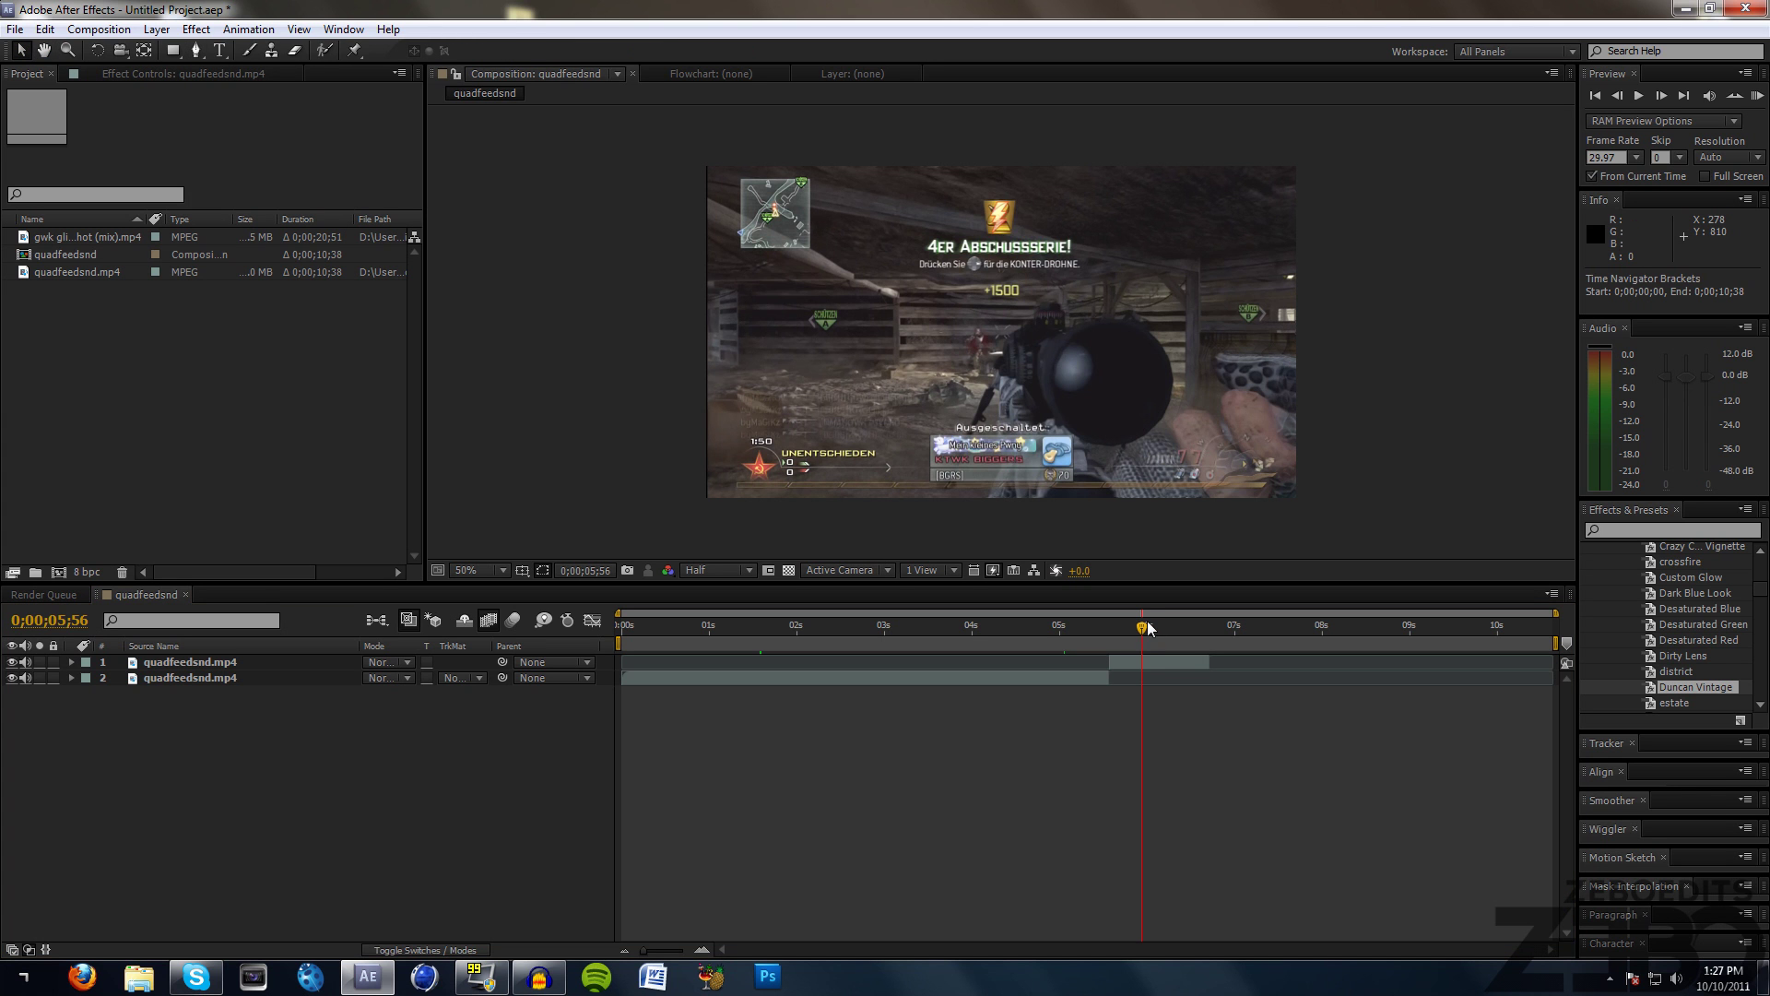
mouse_move(1140, 623)
mouse_down()
mouse_move(1172, 625)
mouse_move(1005, 623)
mouse_move(1067, 625)
mouse_move(1128, 592)
mouse_move(1141, 629)
mouse_move(1117, 629)
mouse_move(1139, 634)
mouse_up()
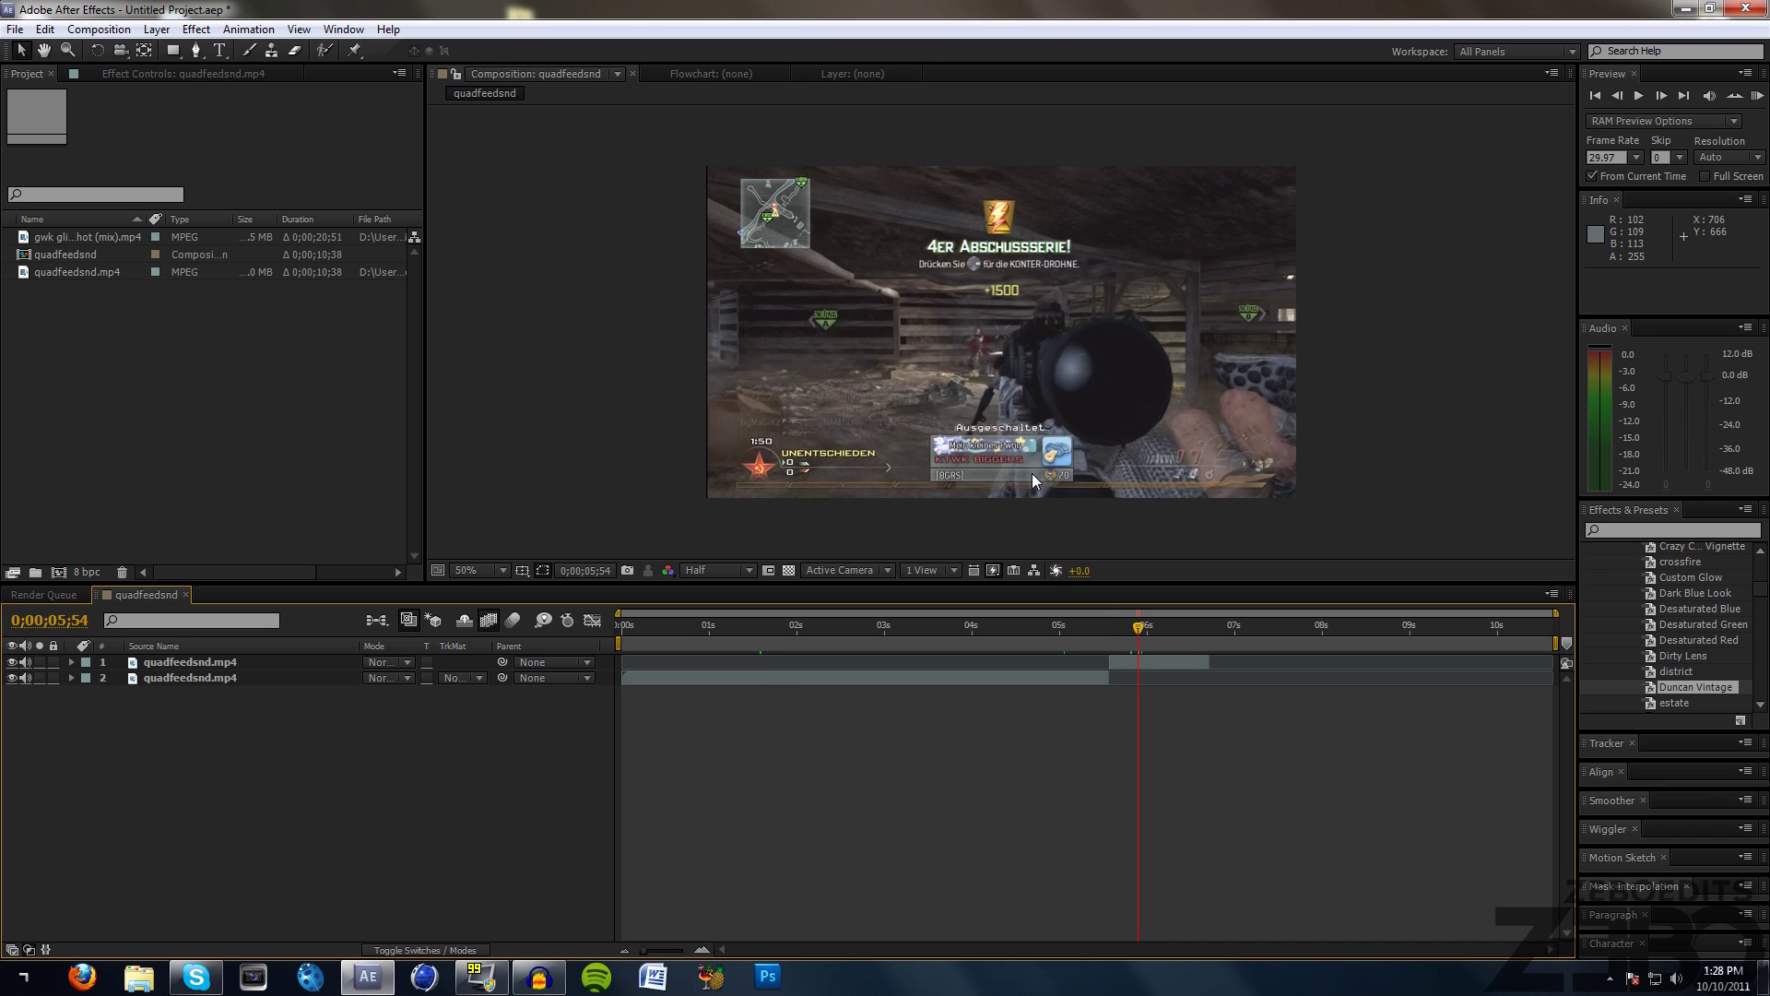
click(63, 317)
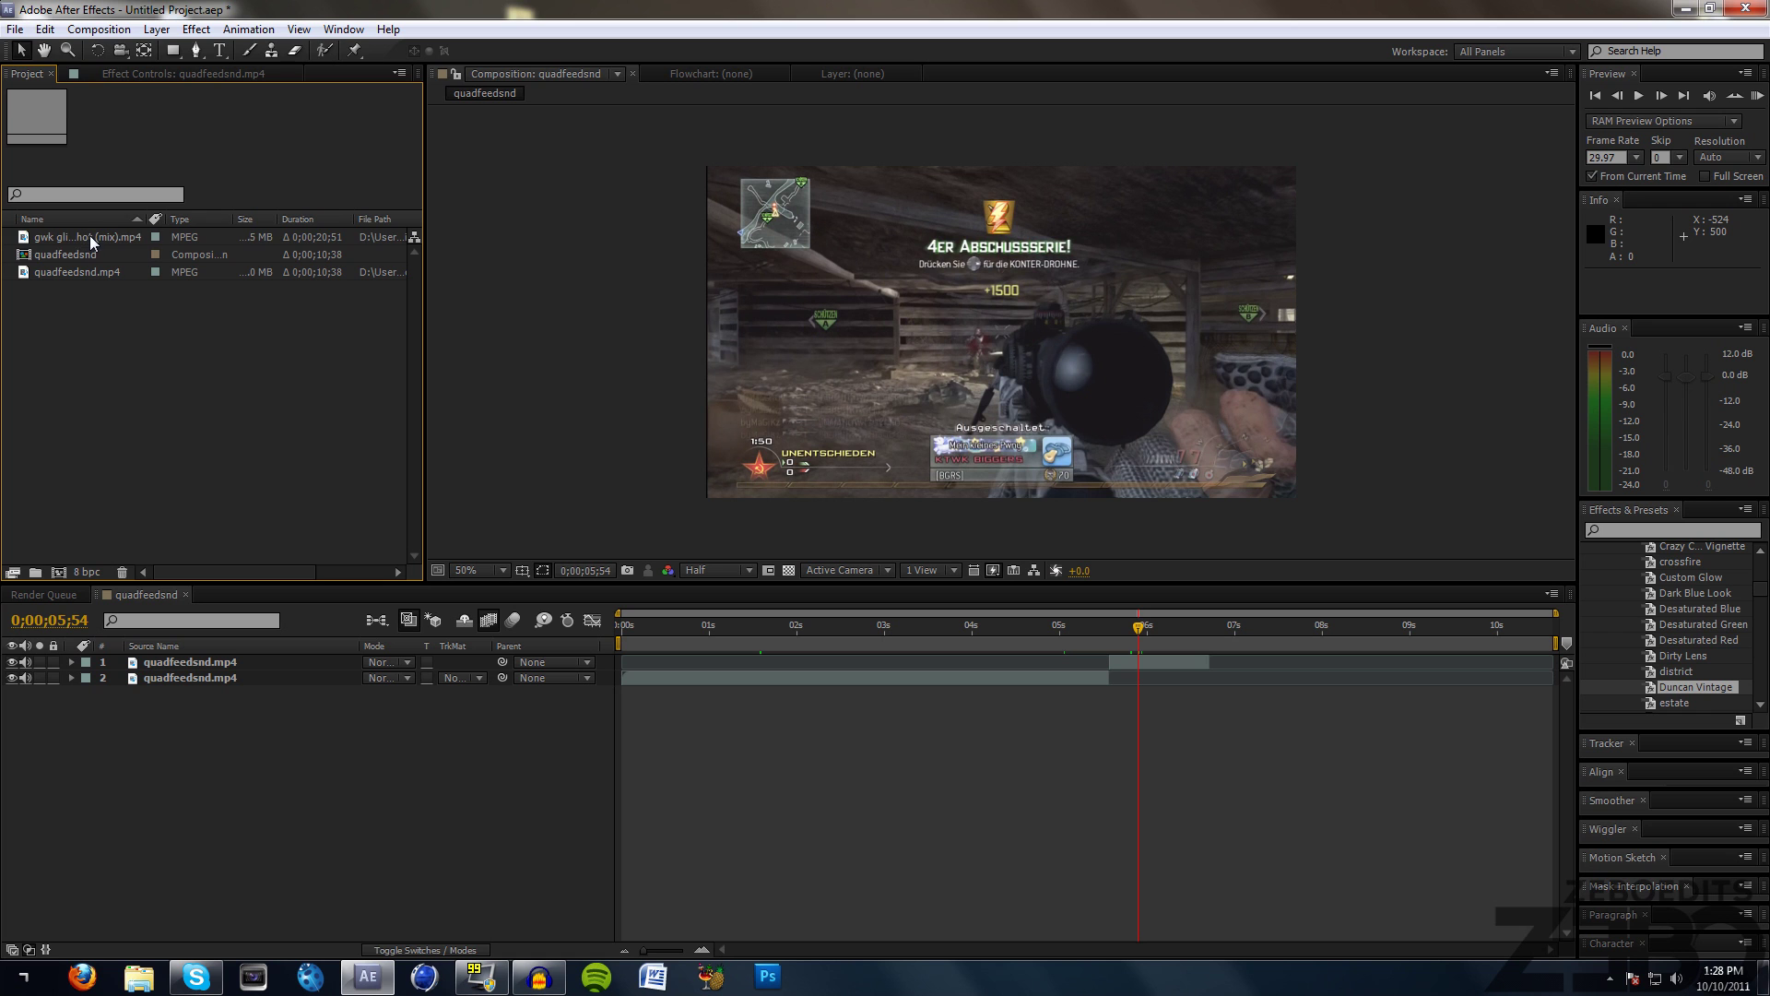
click(90, 240)
drag(109, 230, 112, 230)
click(113, 318)
drag(428, 434, 376, 412)
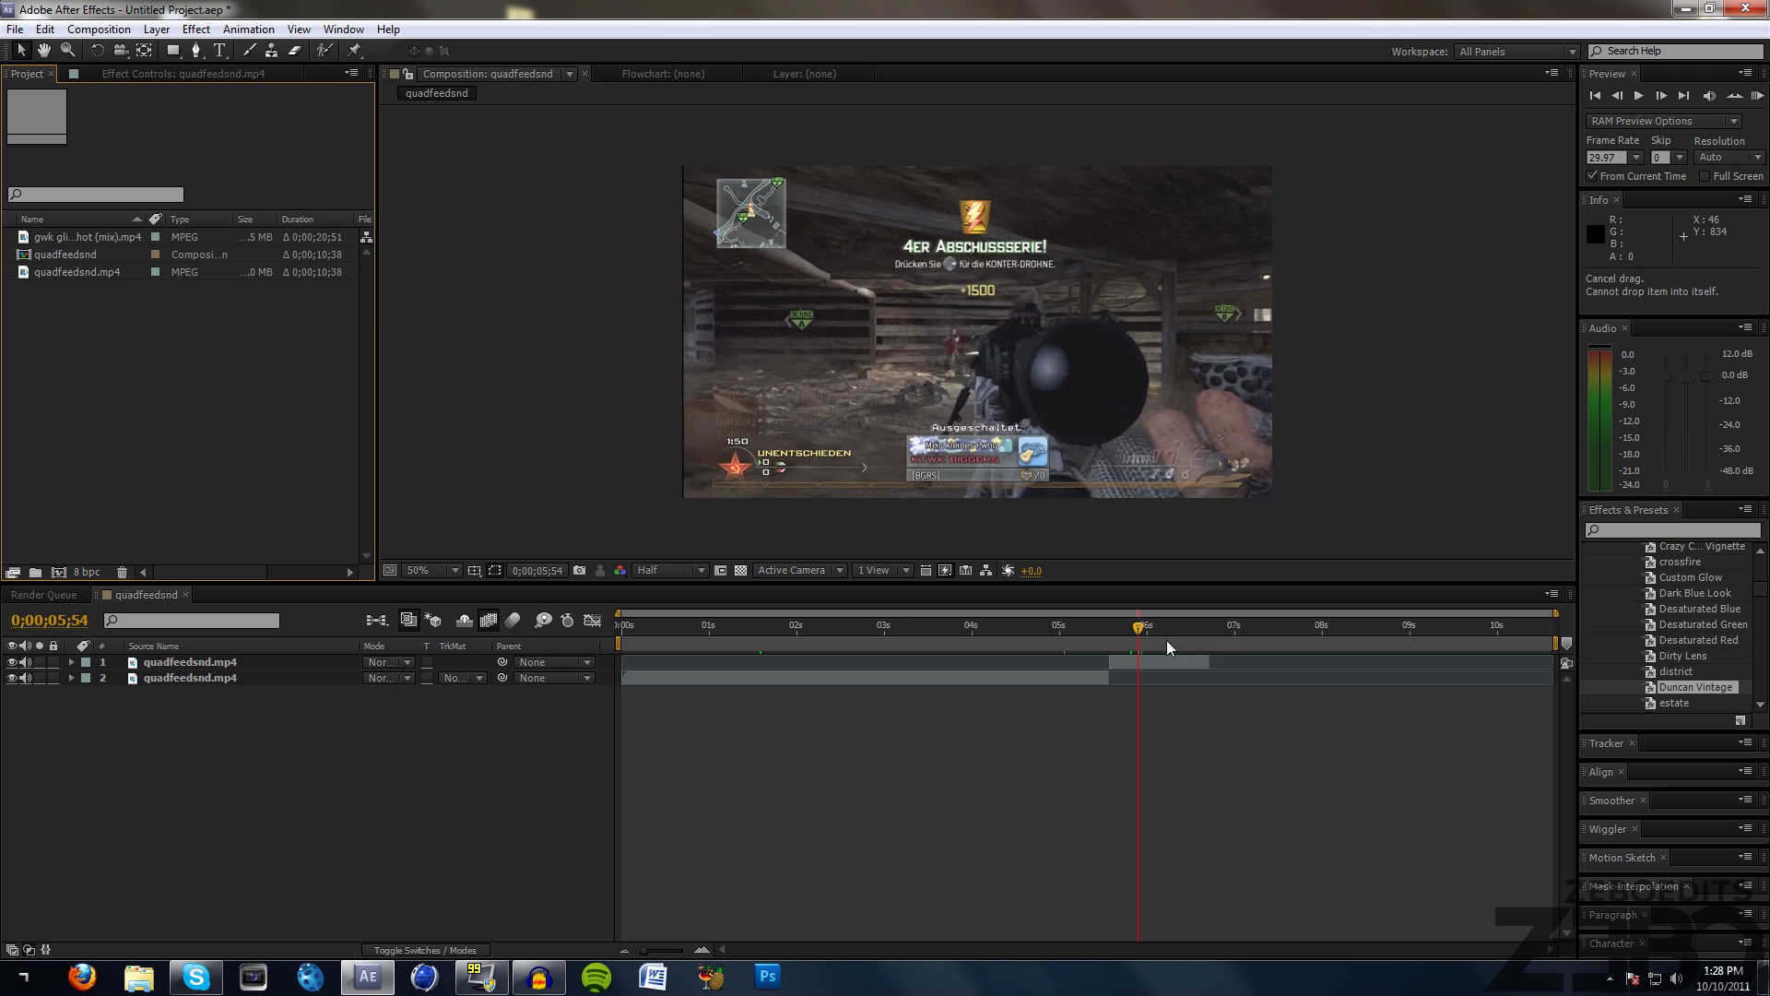
mouse_move(1122, 630)
mouse_down()
mouse_move(1096, 626)
mouse_move(1180, 620)
mouse_move(1097, 623)
mouse_move(1121, 623)
mouse_up()
click(154, 385)
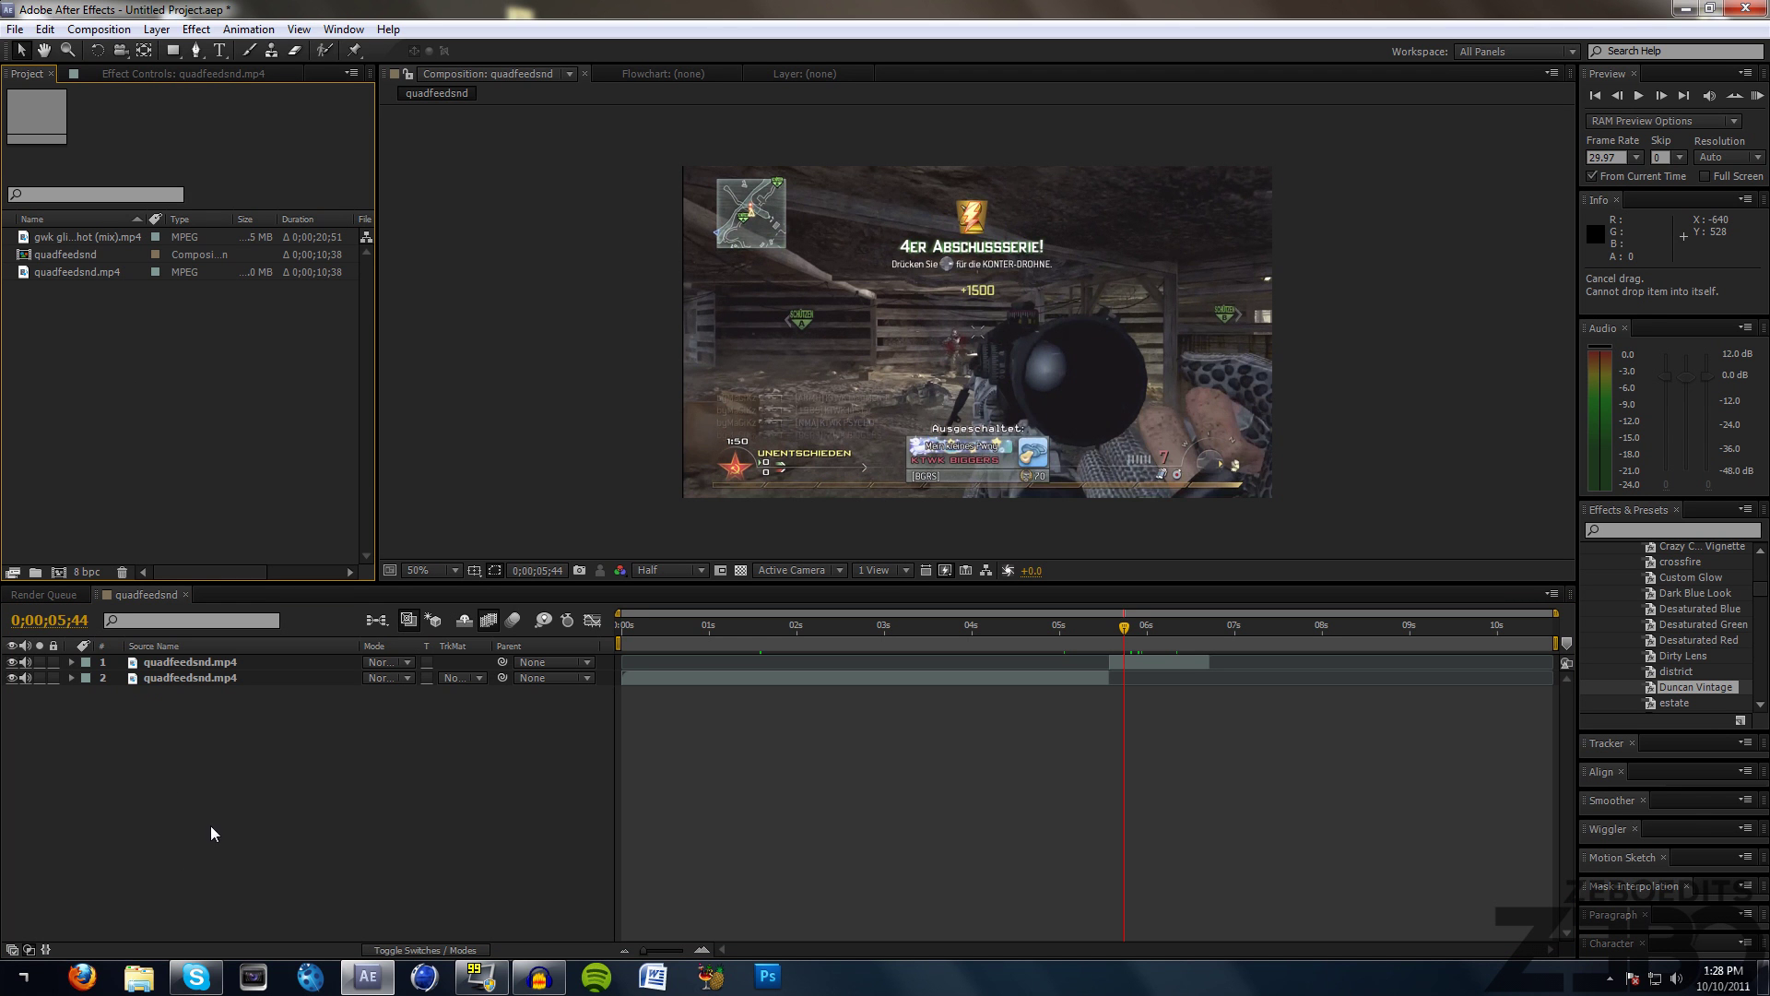
drag(981, 629, 1140, 629)
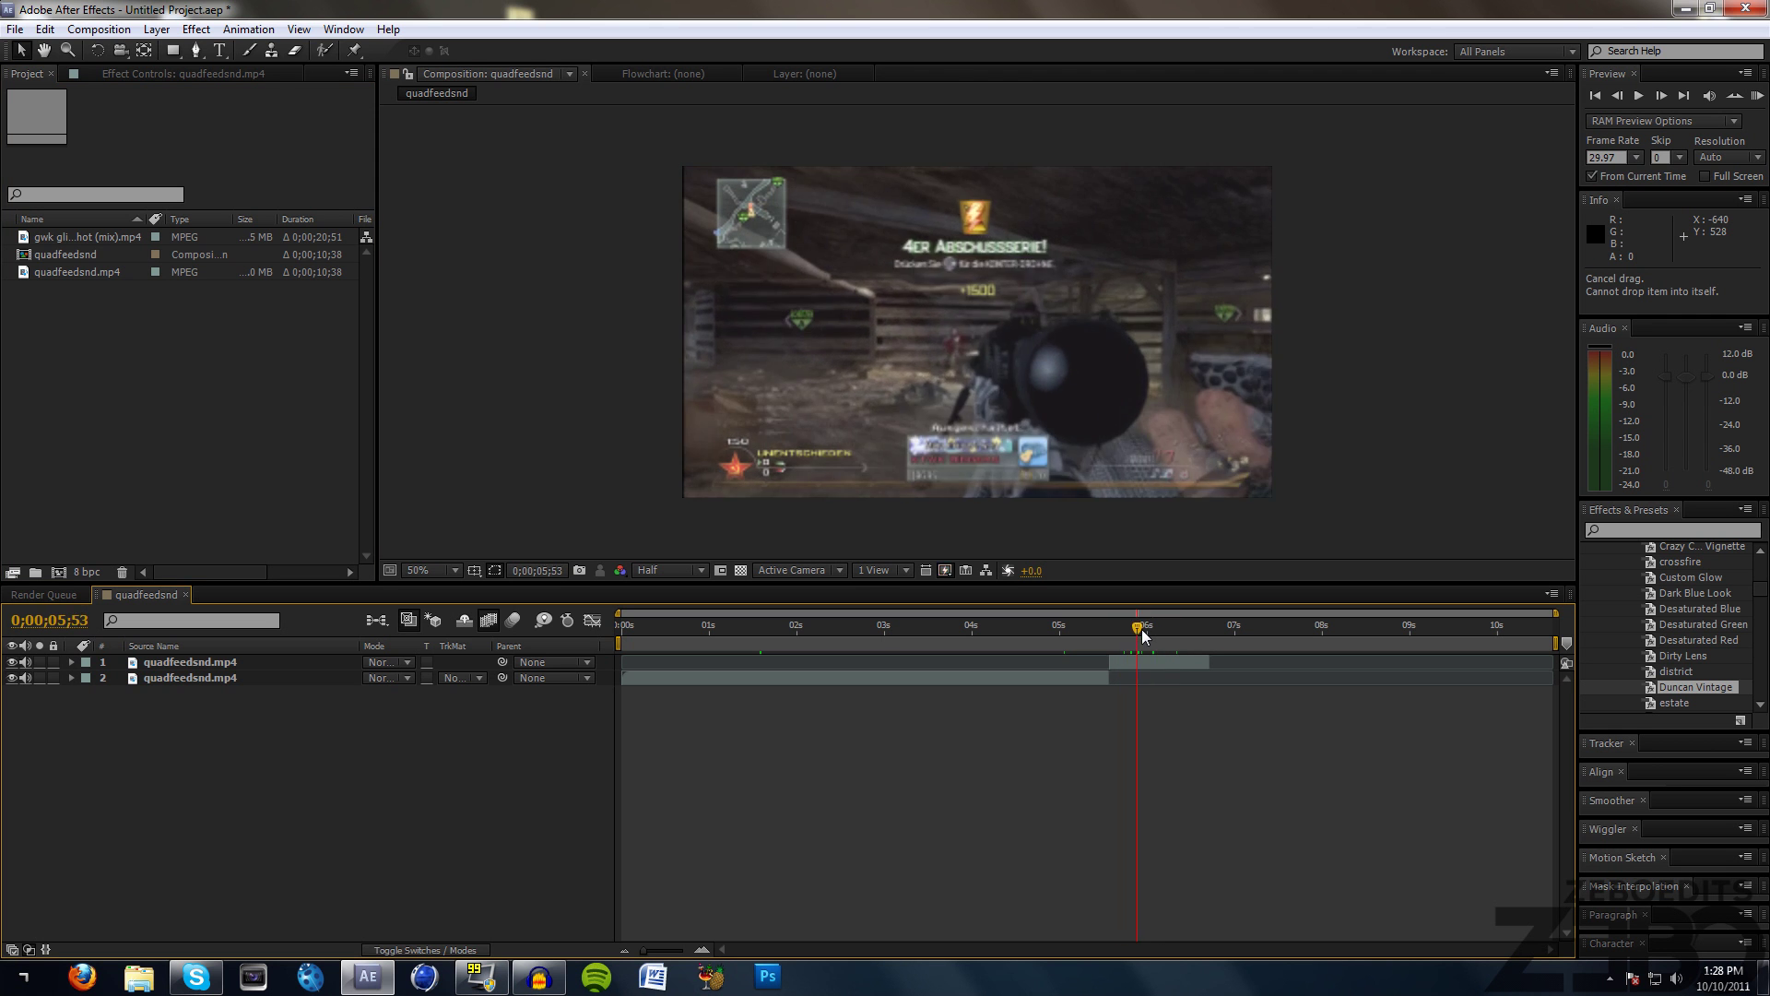
click(210, 448)
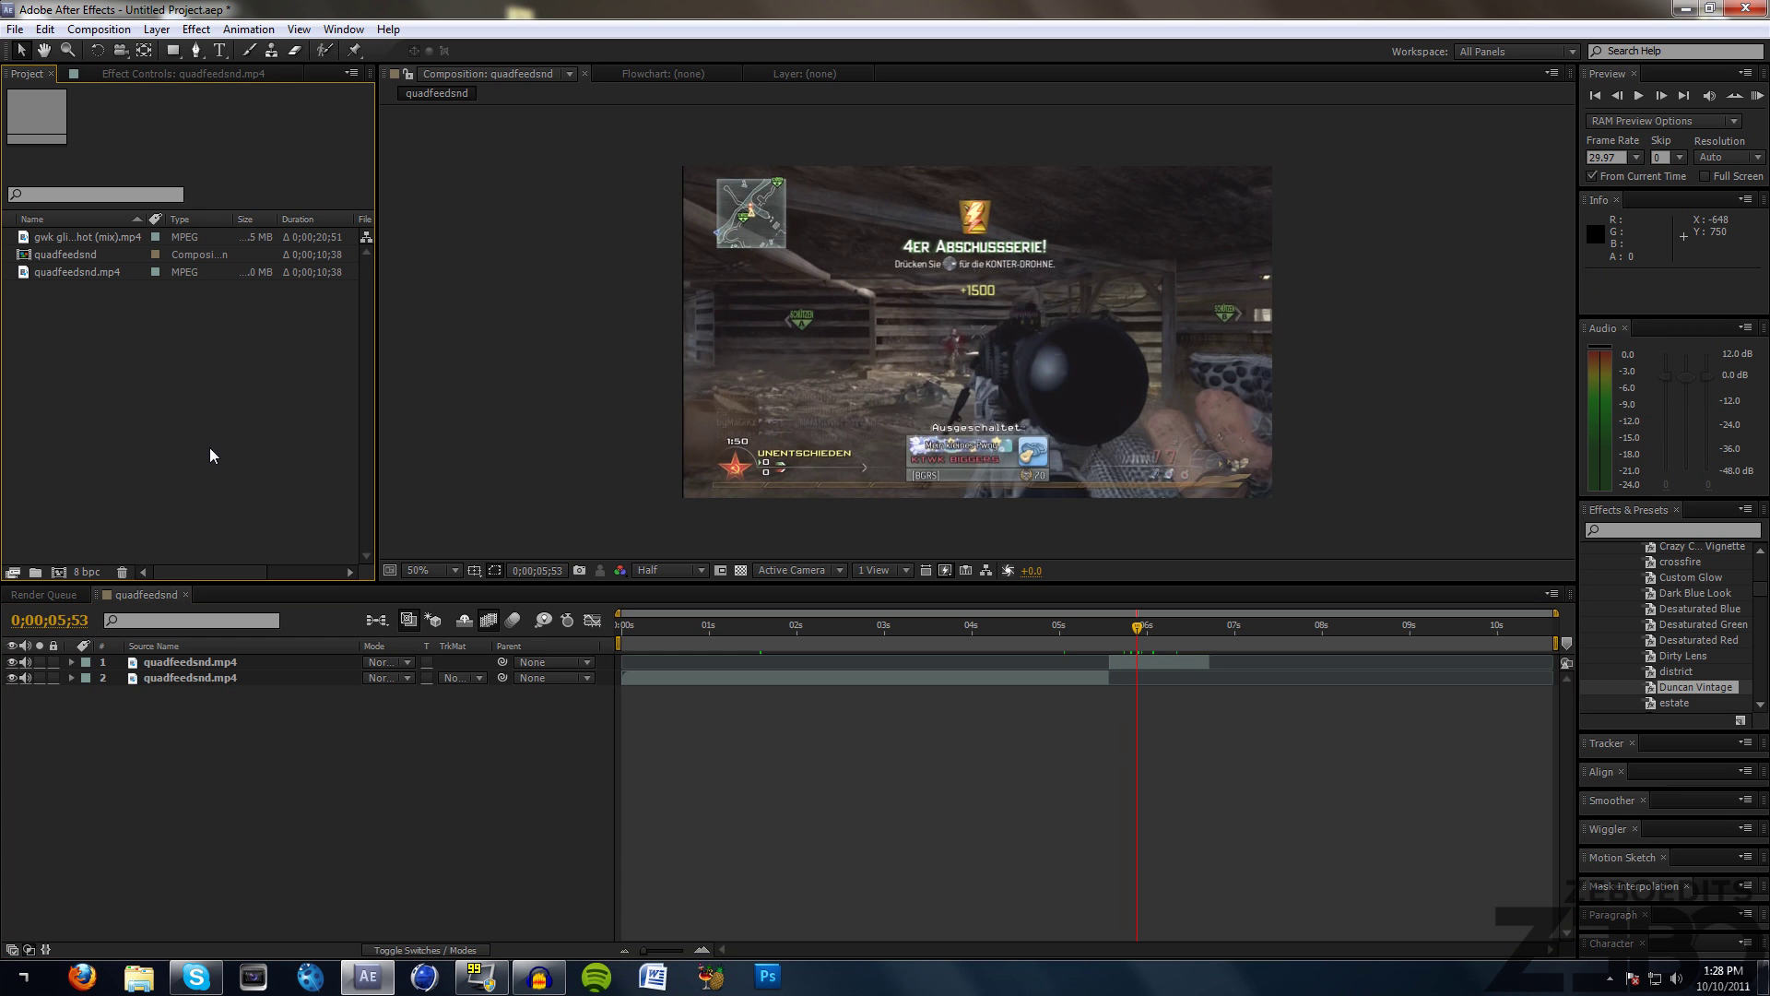
Add gwk glide shot (mix).mp4 as the top layer and cut away its portion before 0;00;04;23
drag(117, 236, 214, 660)
drag(946, 625, 1007, 630)
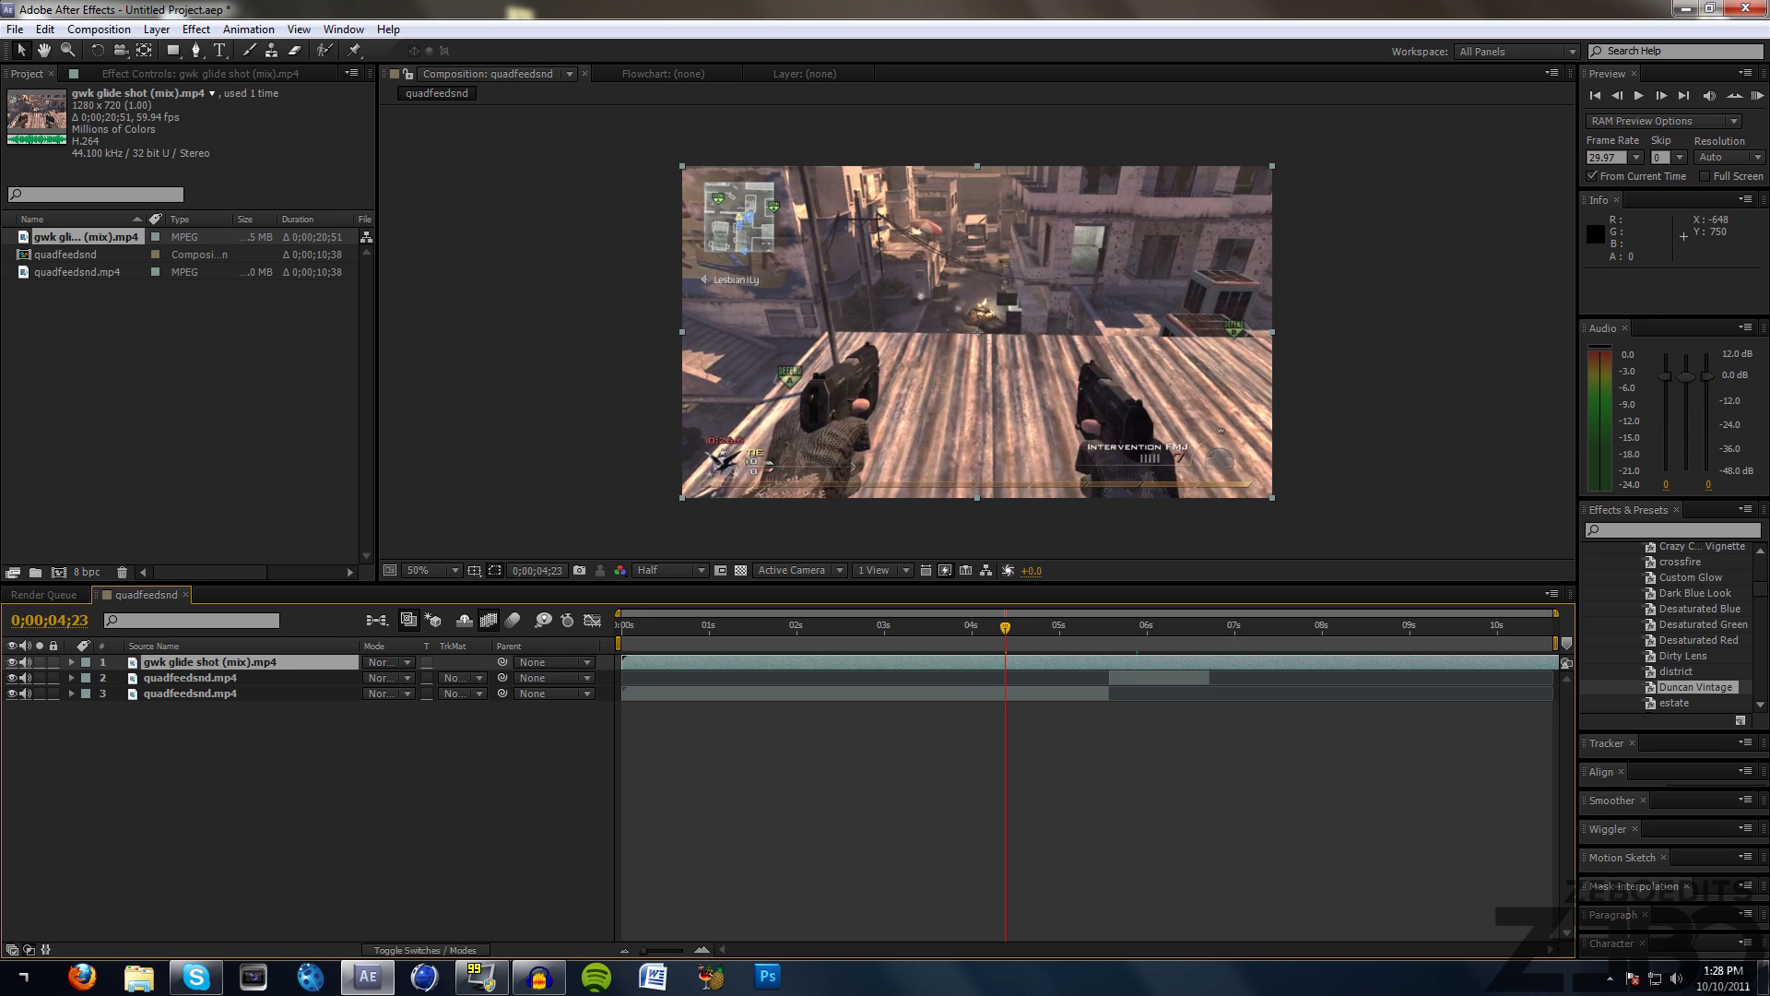
click(262, 661)
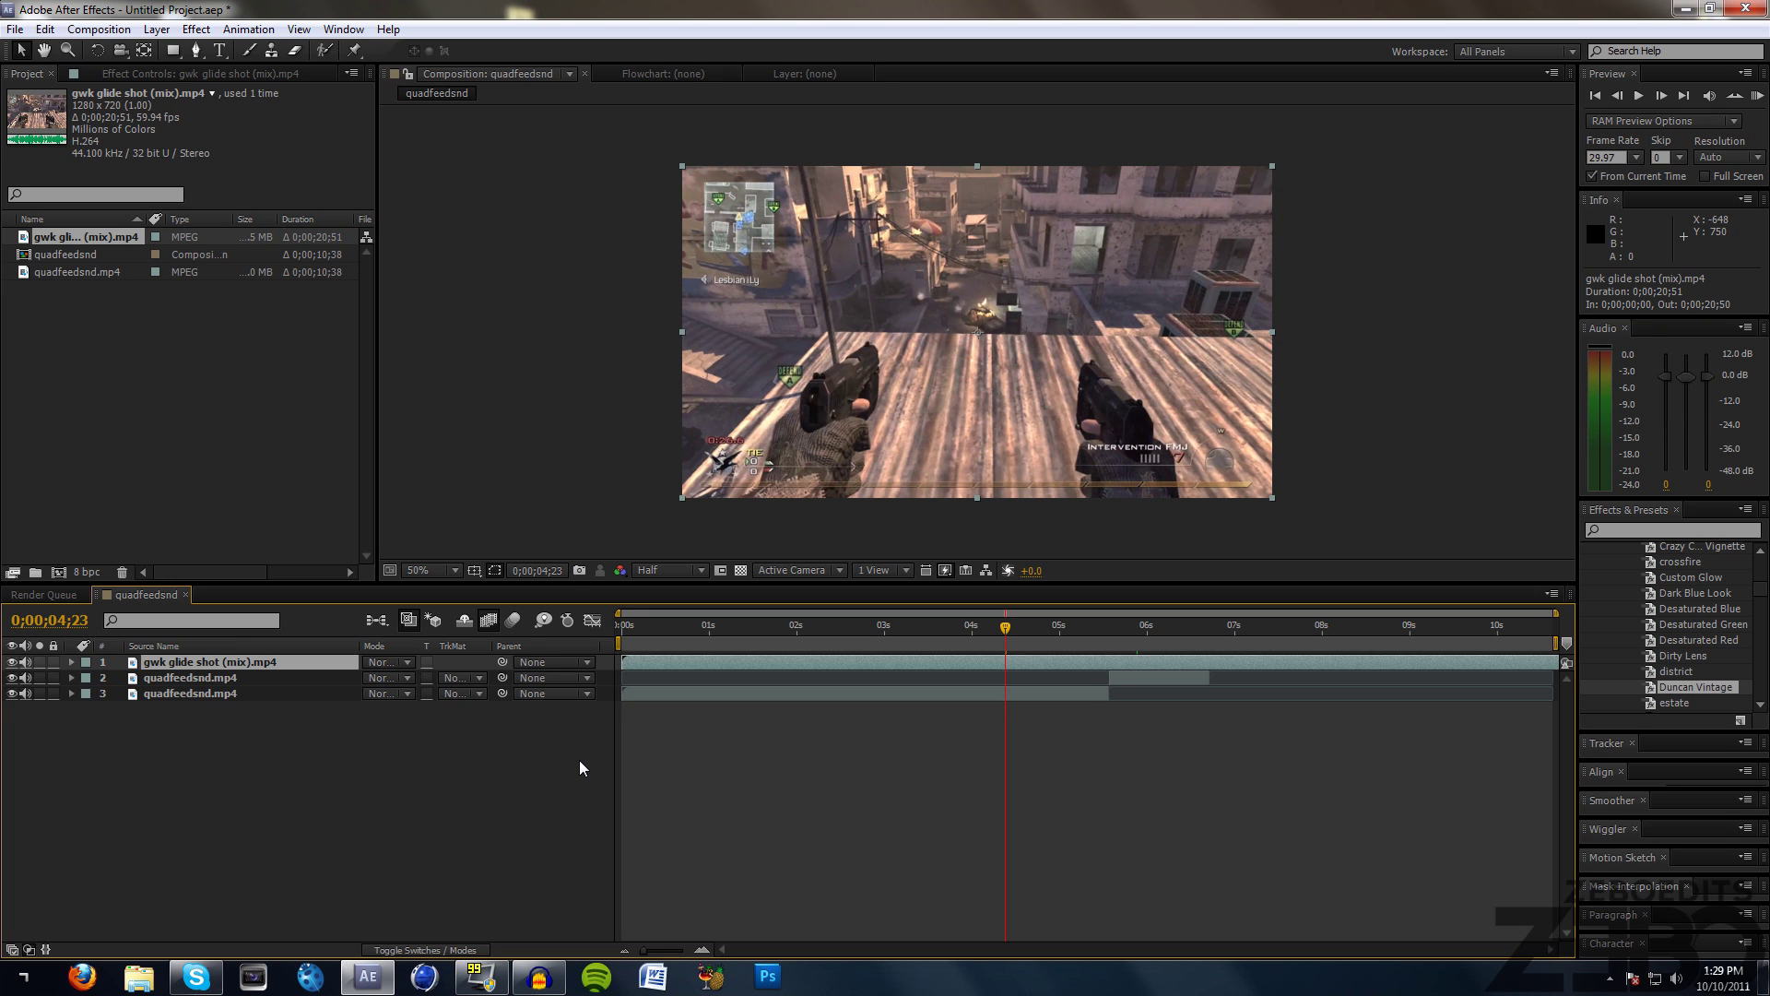
key(ctrl+shift+d)
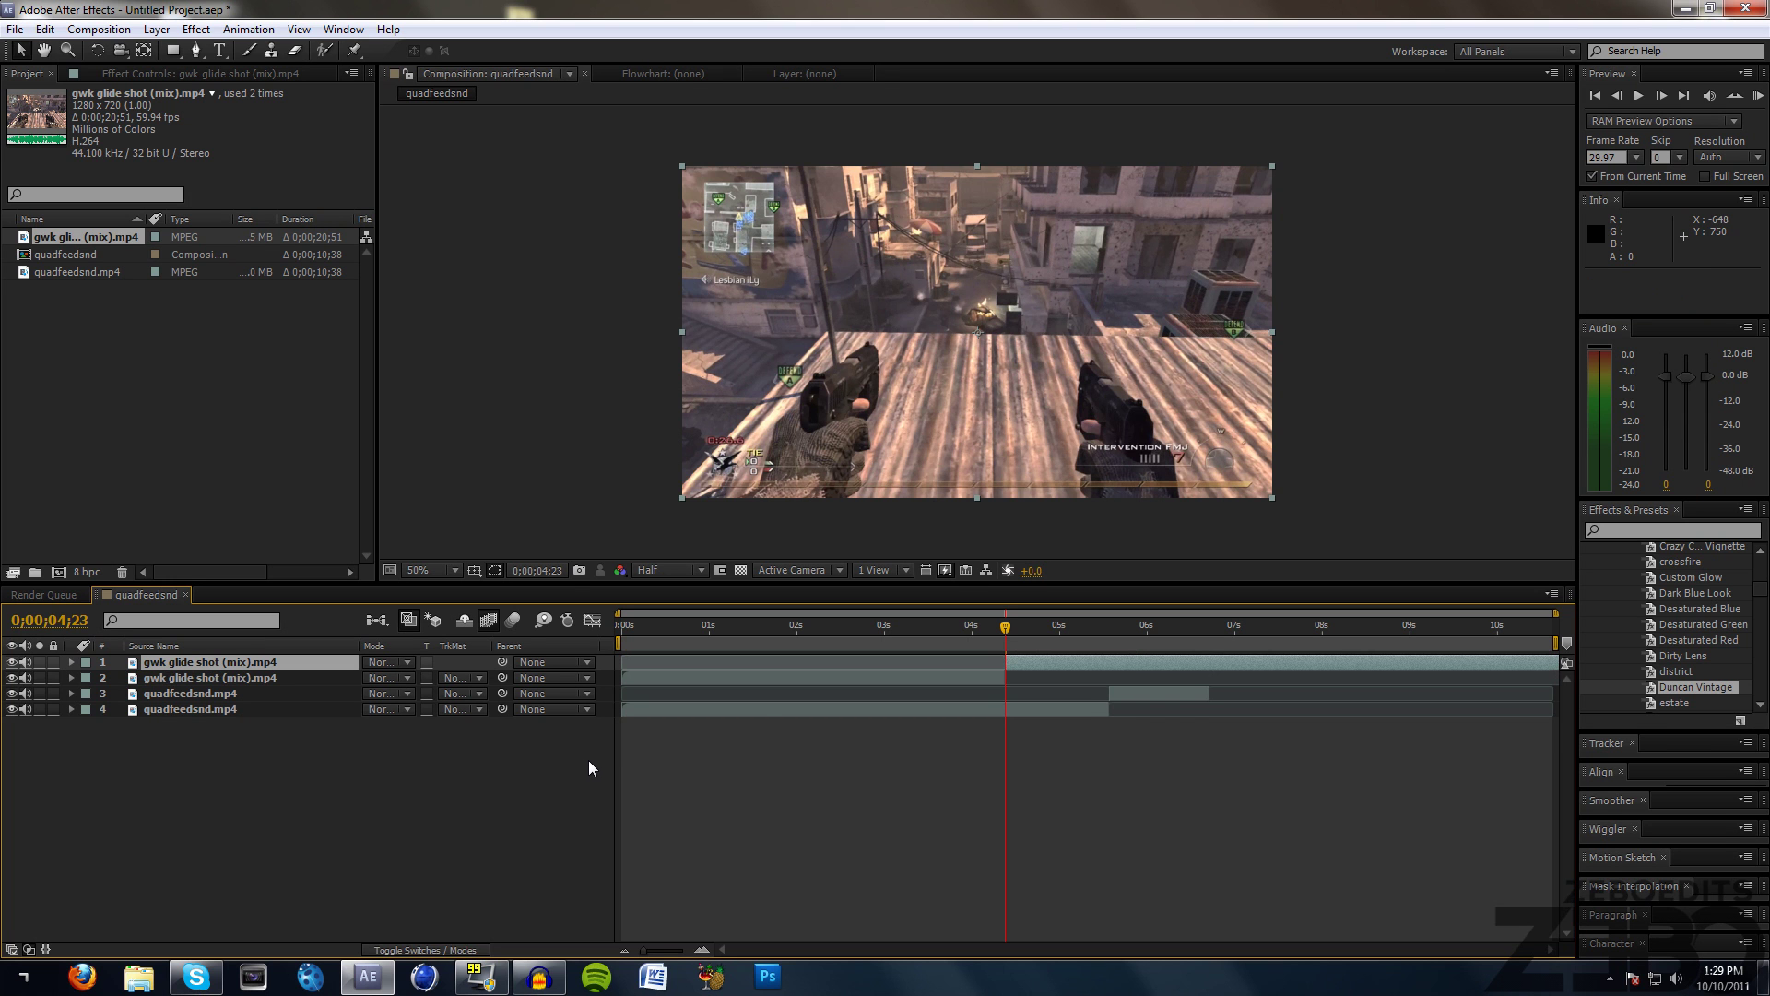
click(776, 682)
key(Delete)
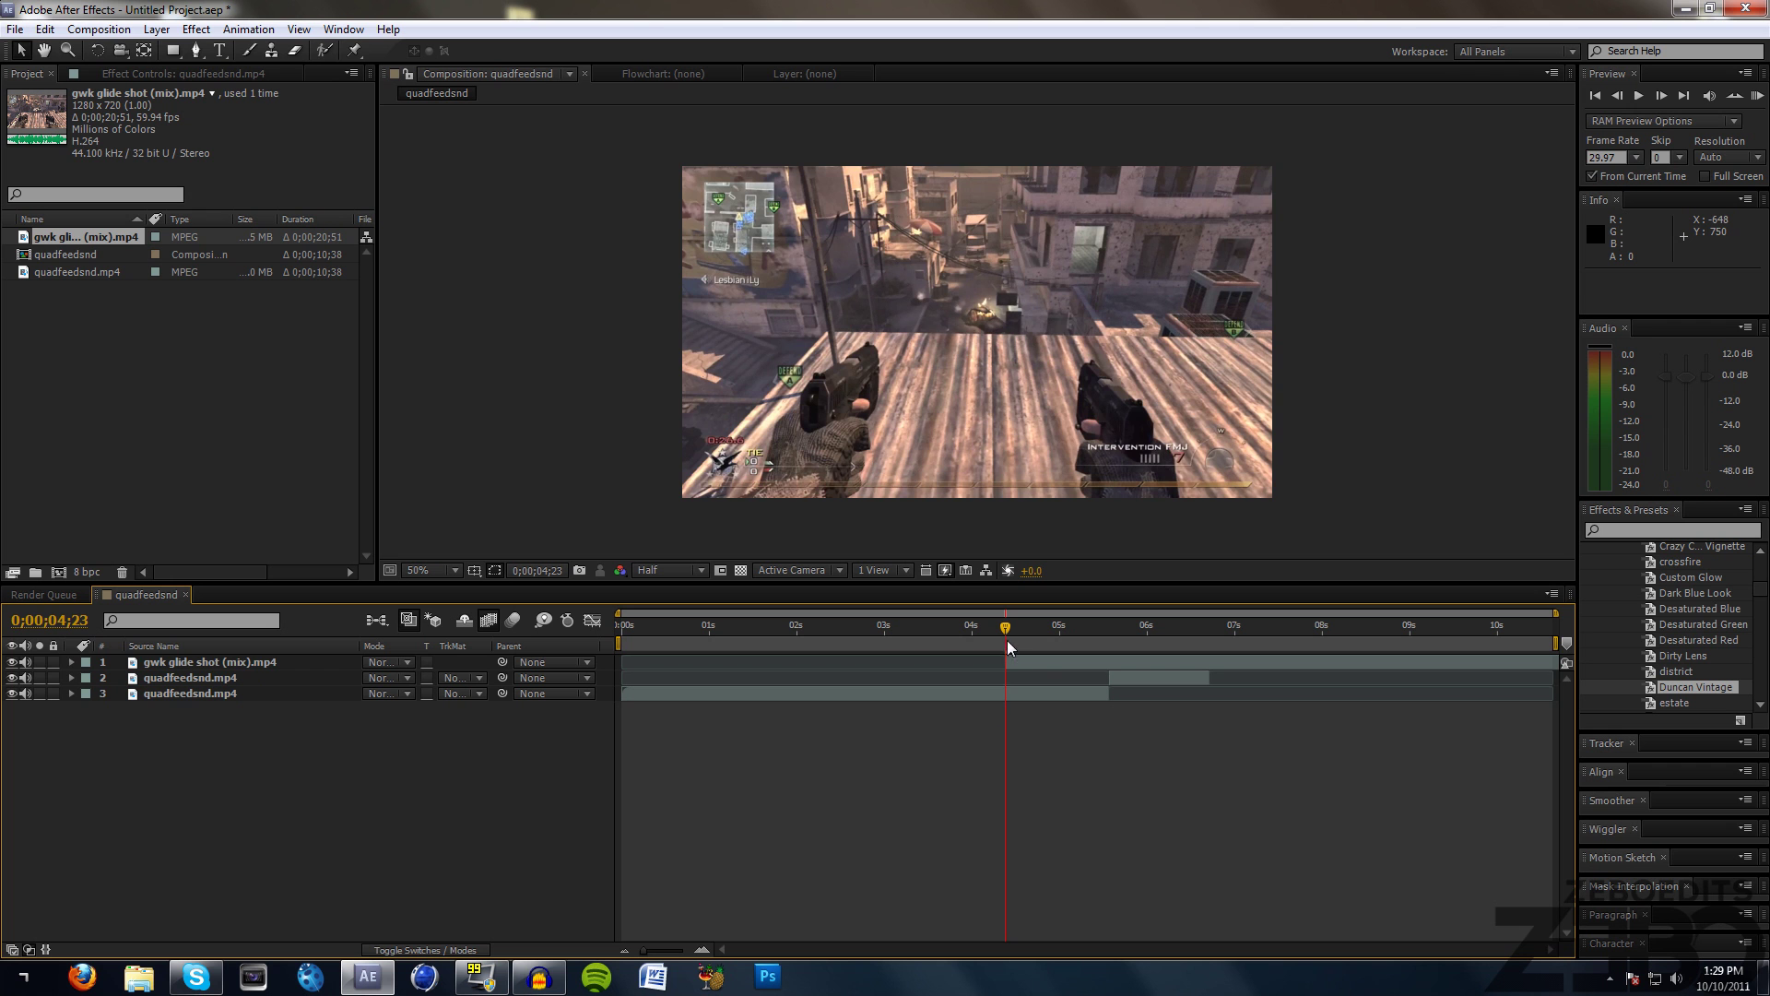
Move the trimmed gwk glide shot layer along the timeline to start at 0;00;06;01
drag(1020, 658, 1150, 645)
click(1115, 627)
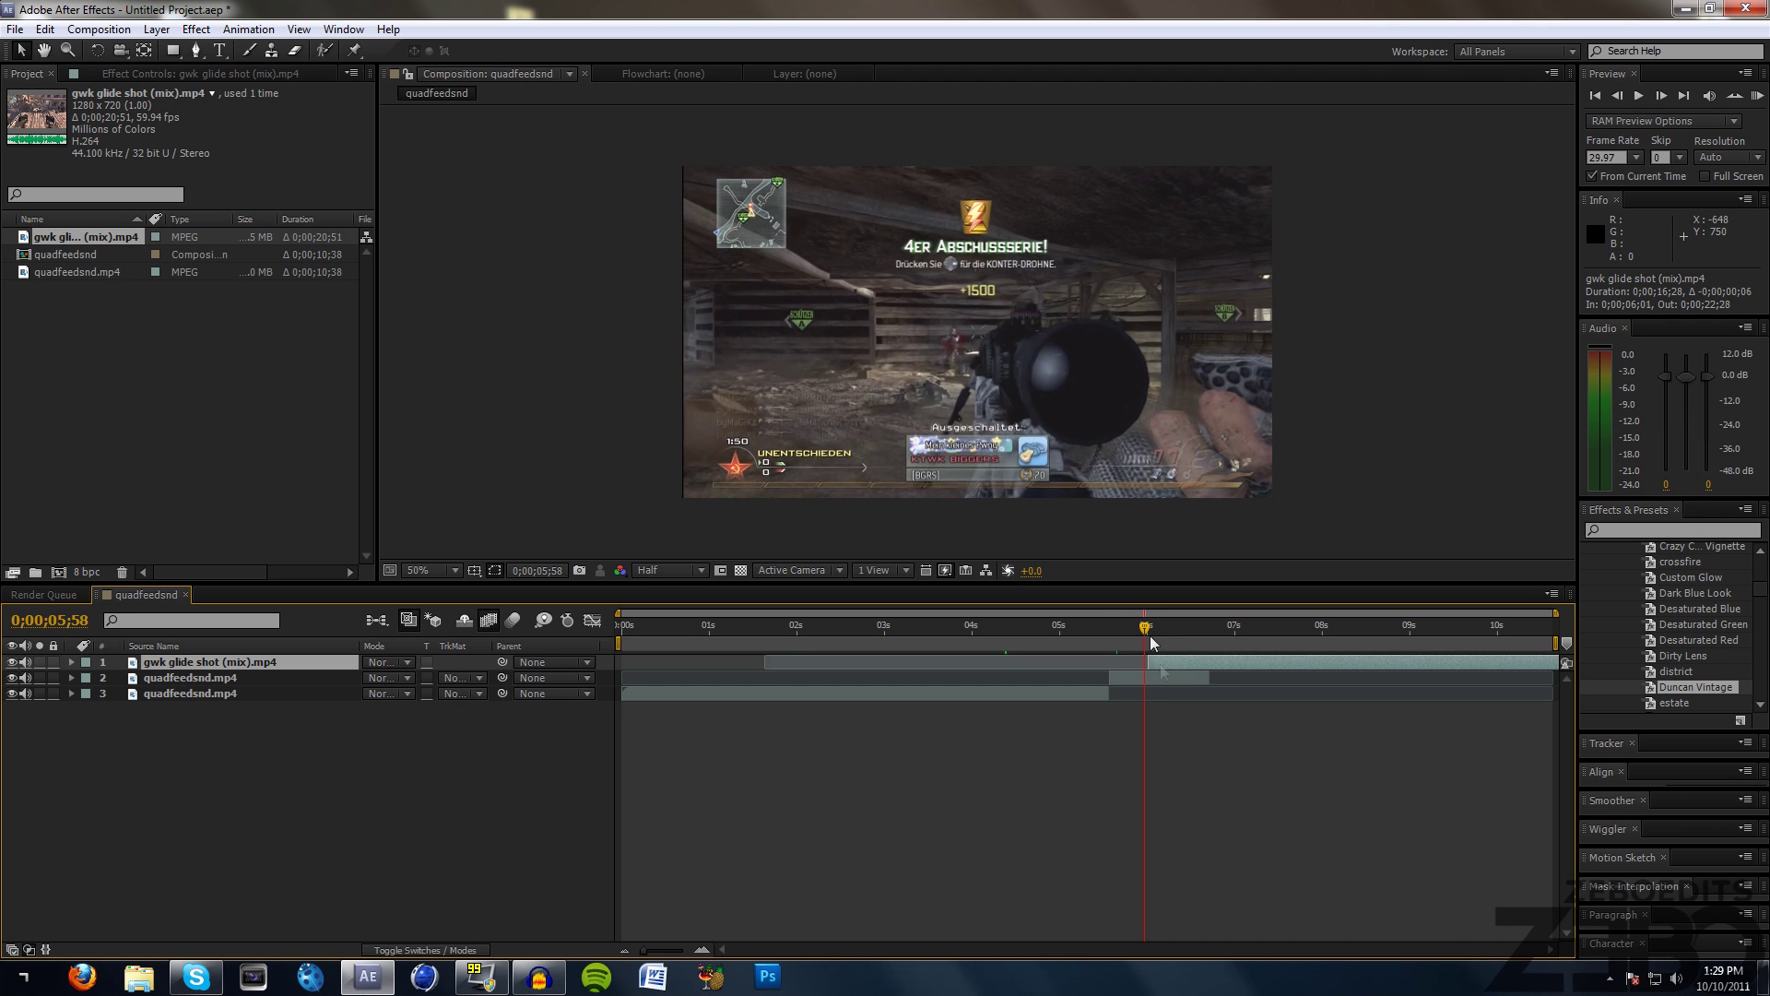
Duplicate the gwk glide shot layer and apply Freeze Frame to the top copy at 0;00;06;03
click(1151, 628)
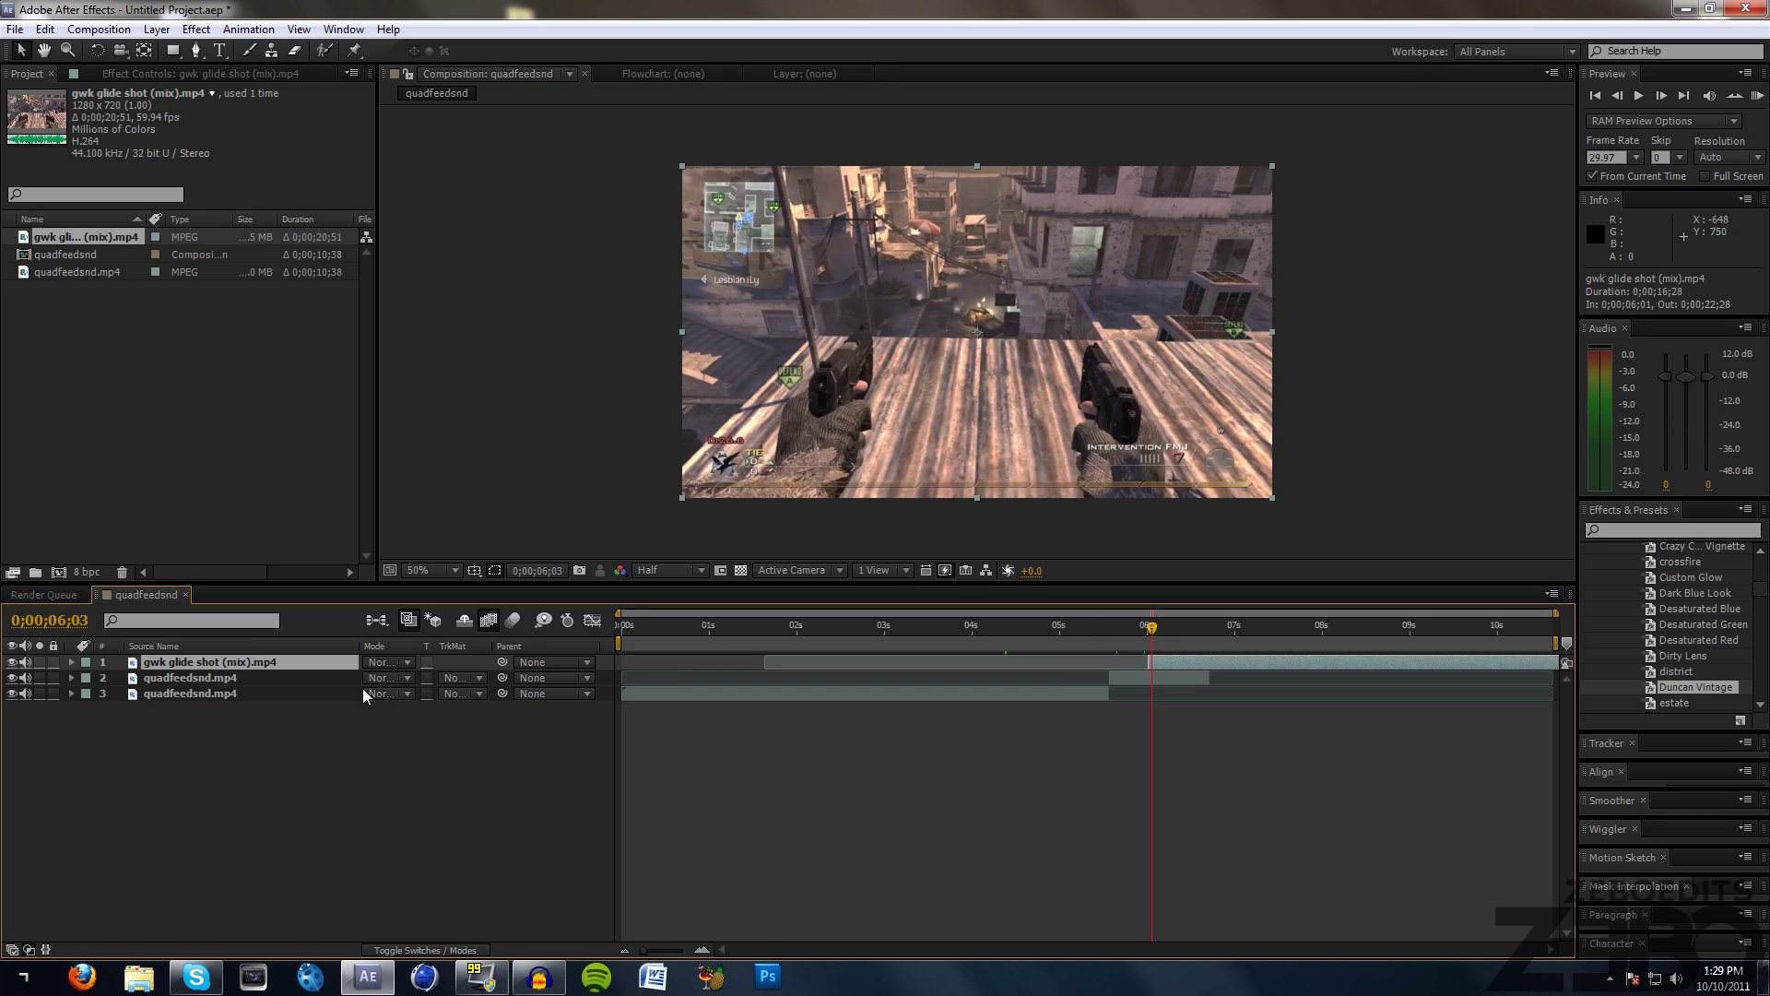
key(ctrl+c)
key(ctrl+v)
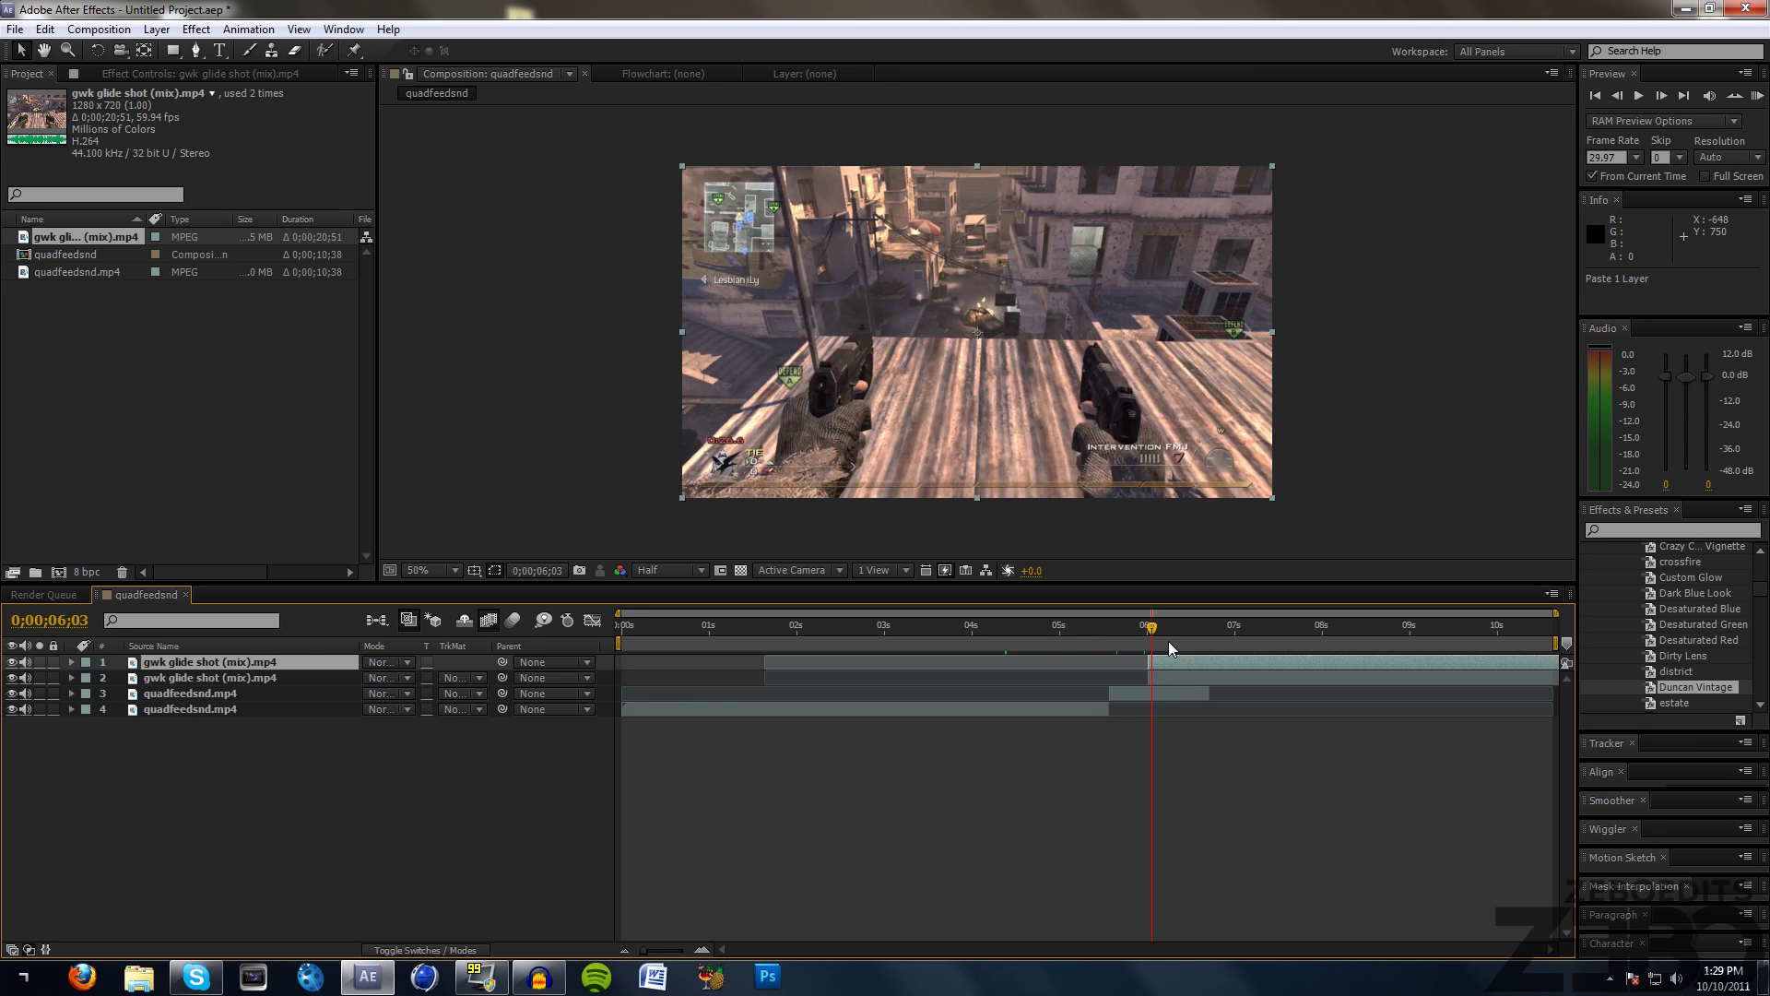
click(322, 661)
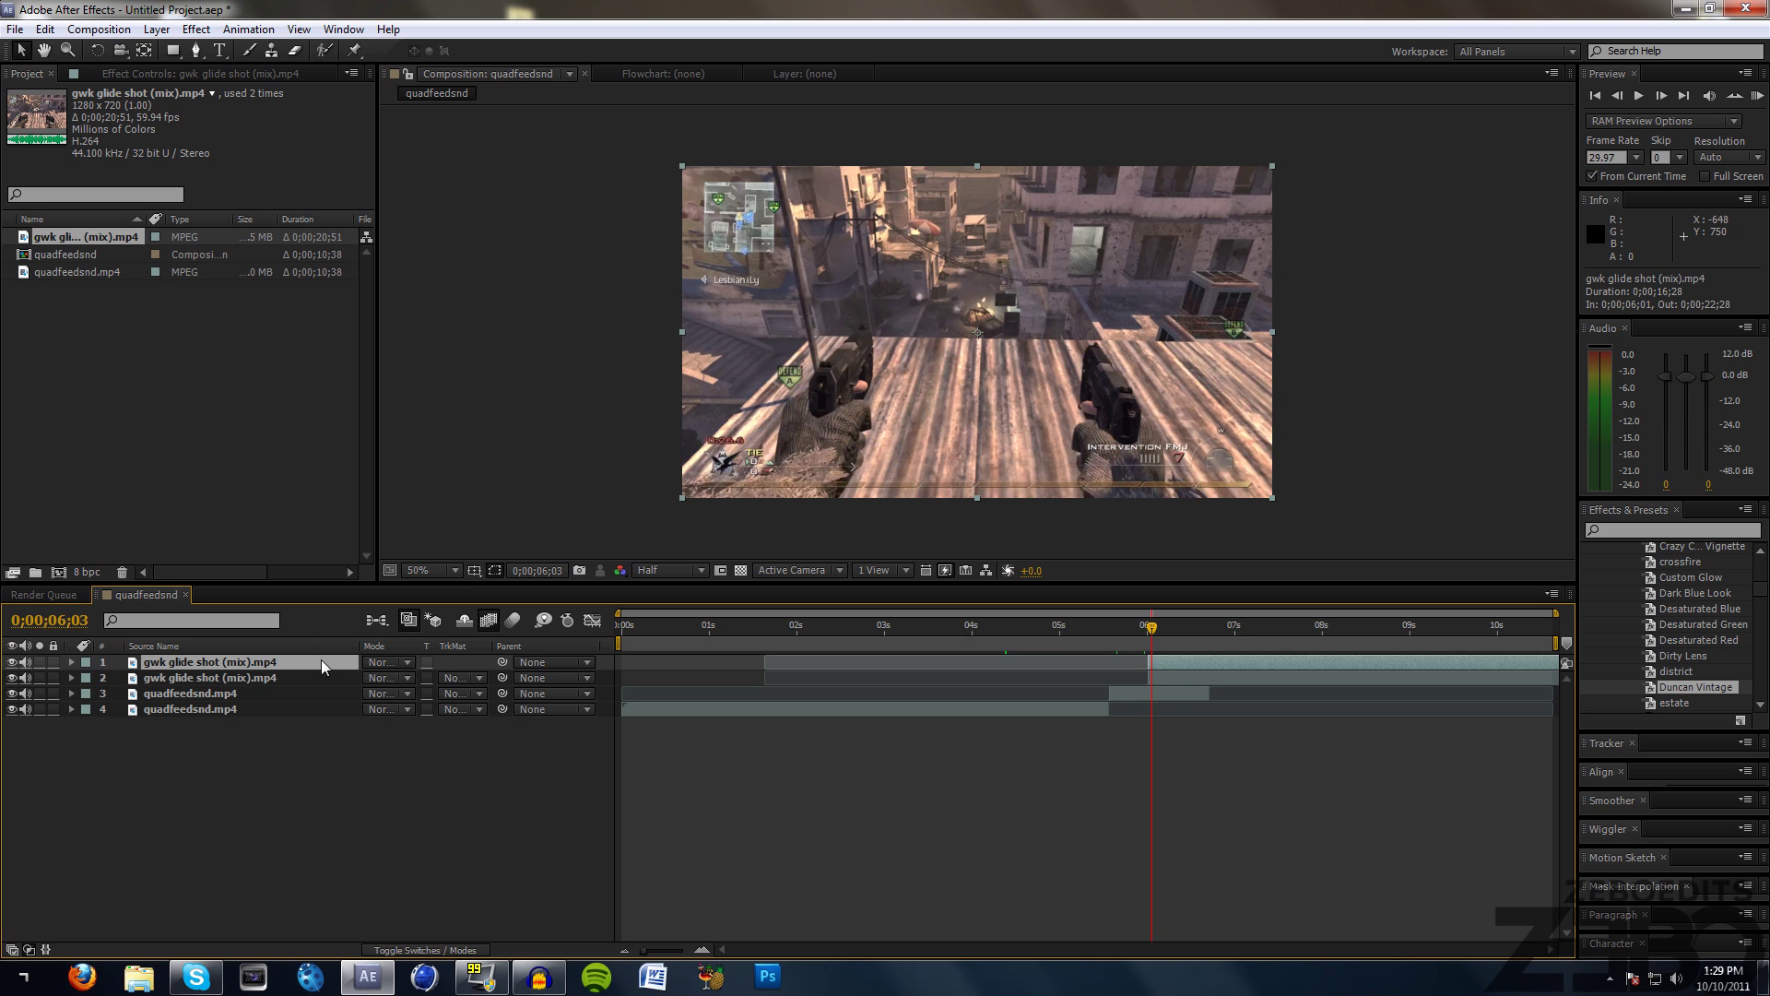
click(157, 29)
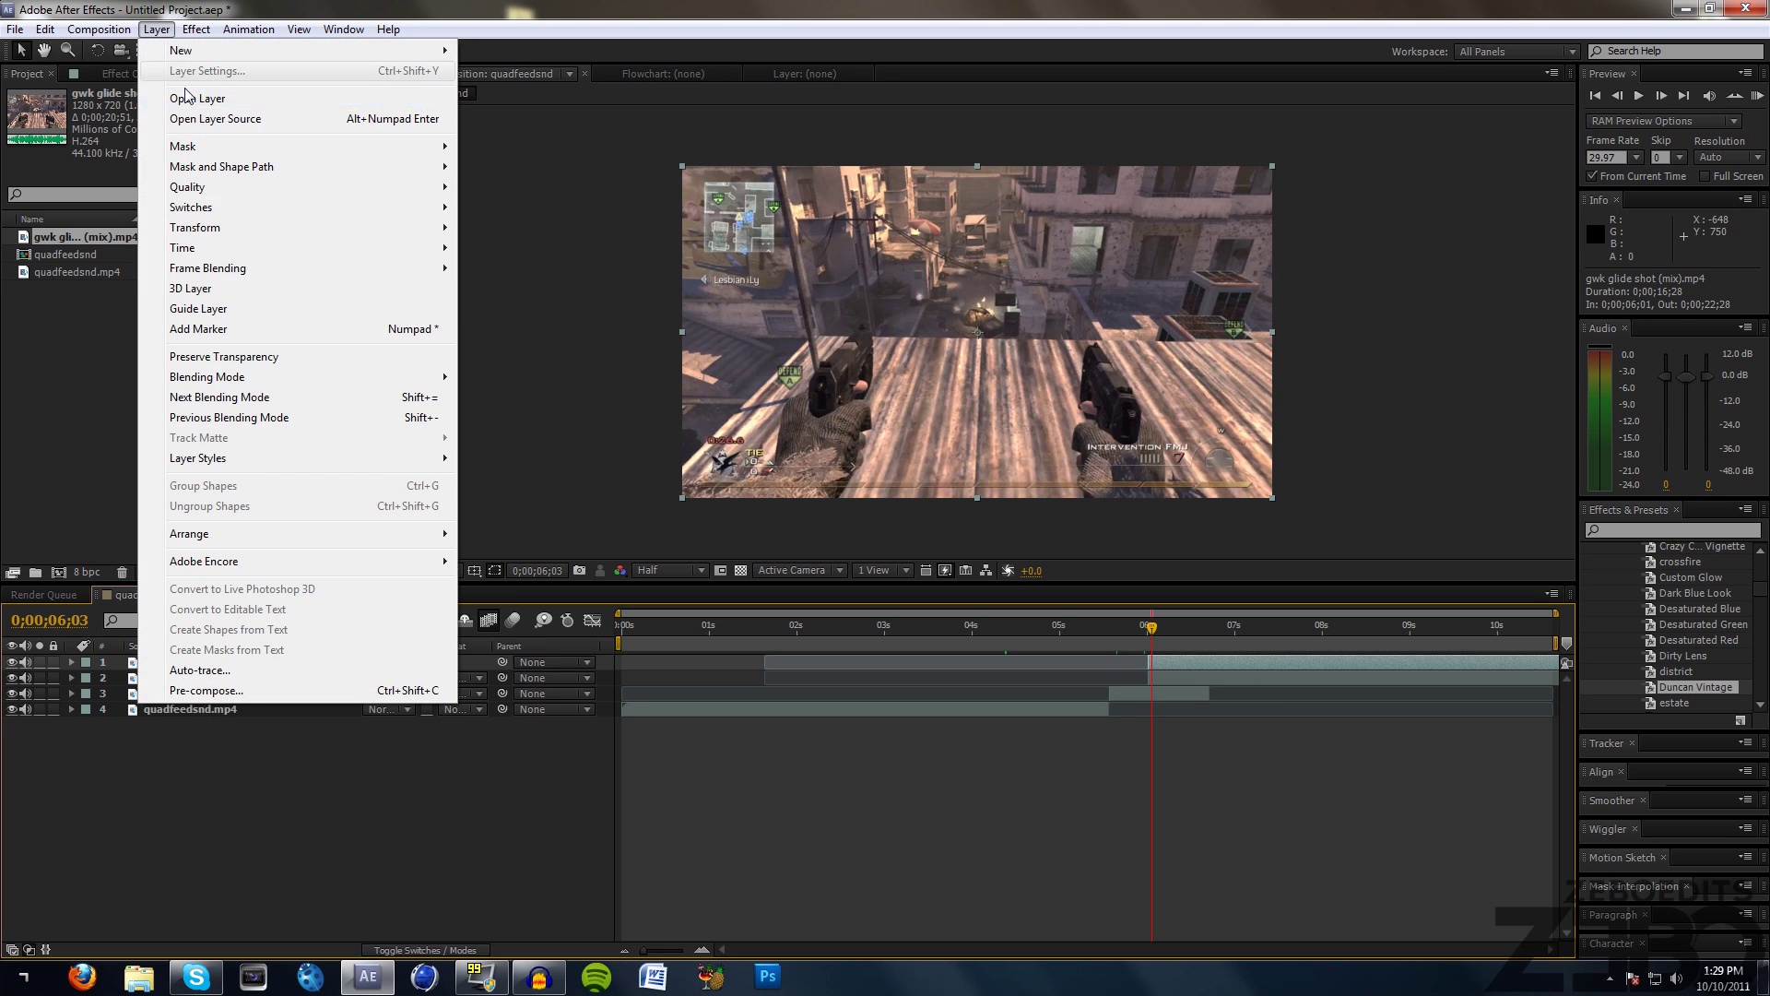
mouse_move(269, 251)
click(553, 310)
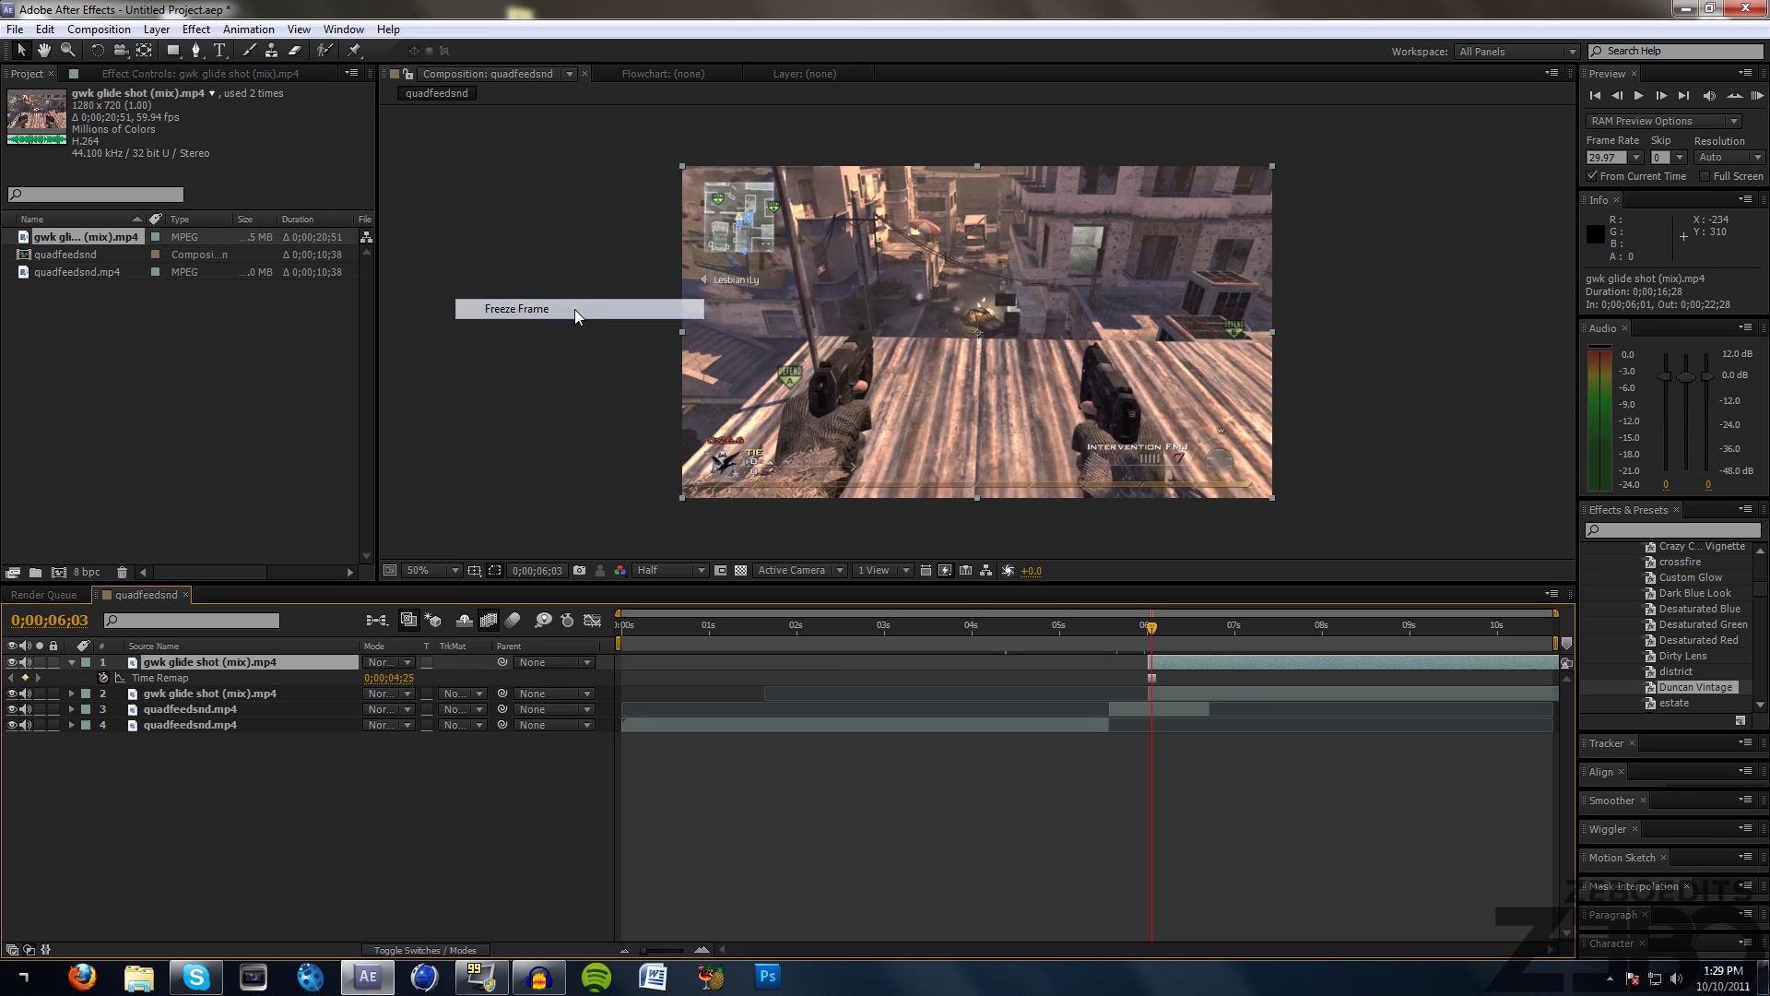
Hide the lower gwk glide shot layer and draw a closed Pen mask around the metal roof and guns on the frozen copy
click(12, 693)
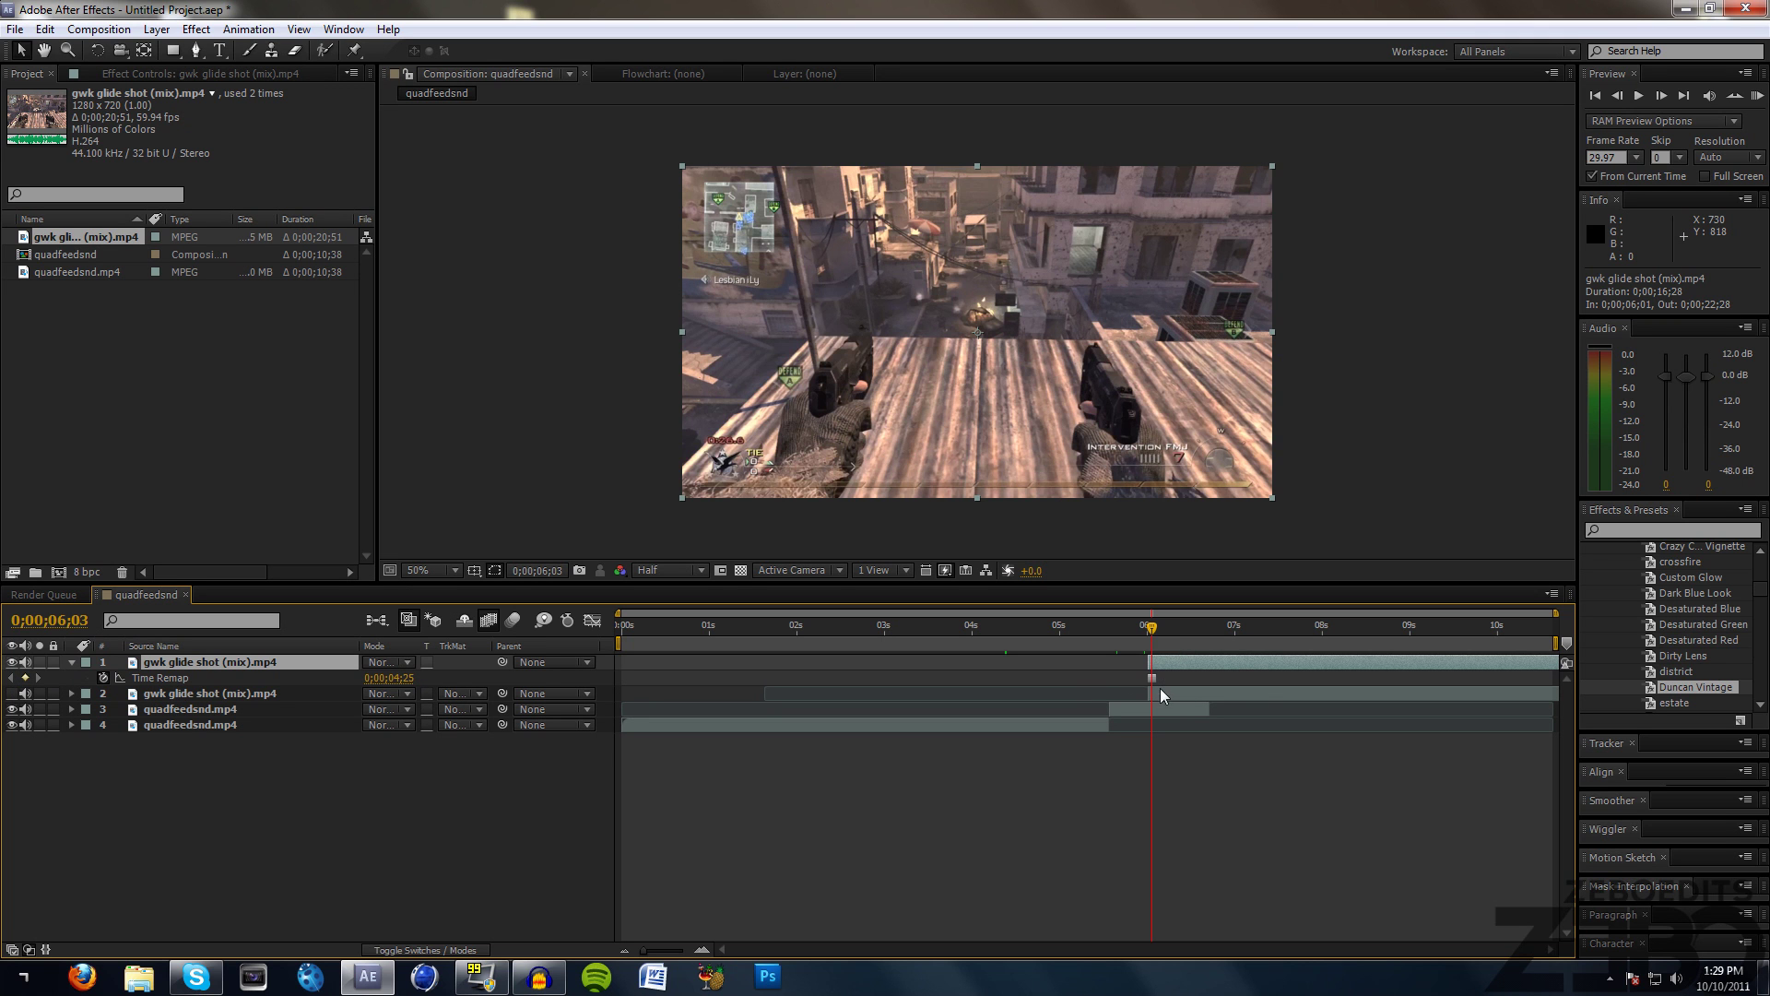
mouse_move(1152, 627)
mouse_down()
mouse_move(1410, 632)
mouse_move(1159, 632)
mouse_up()
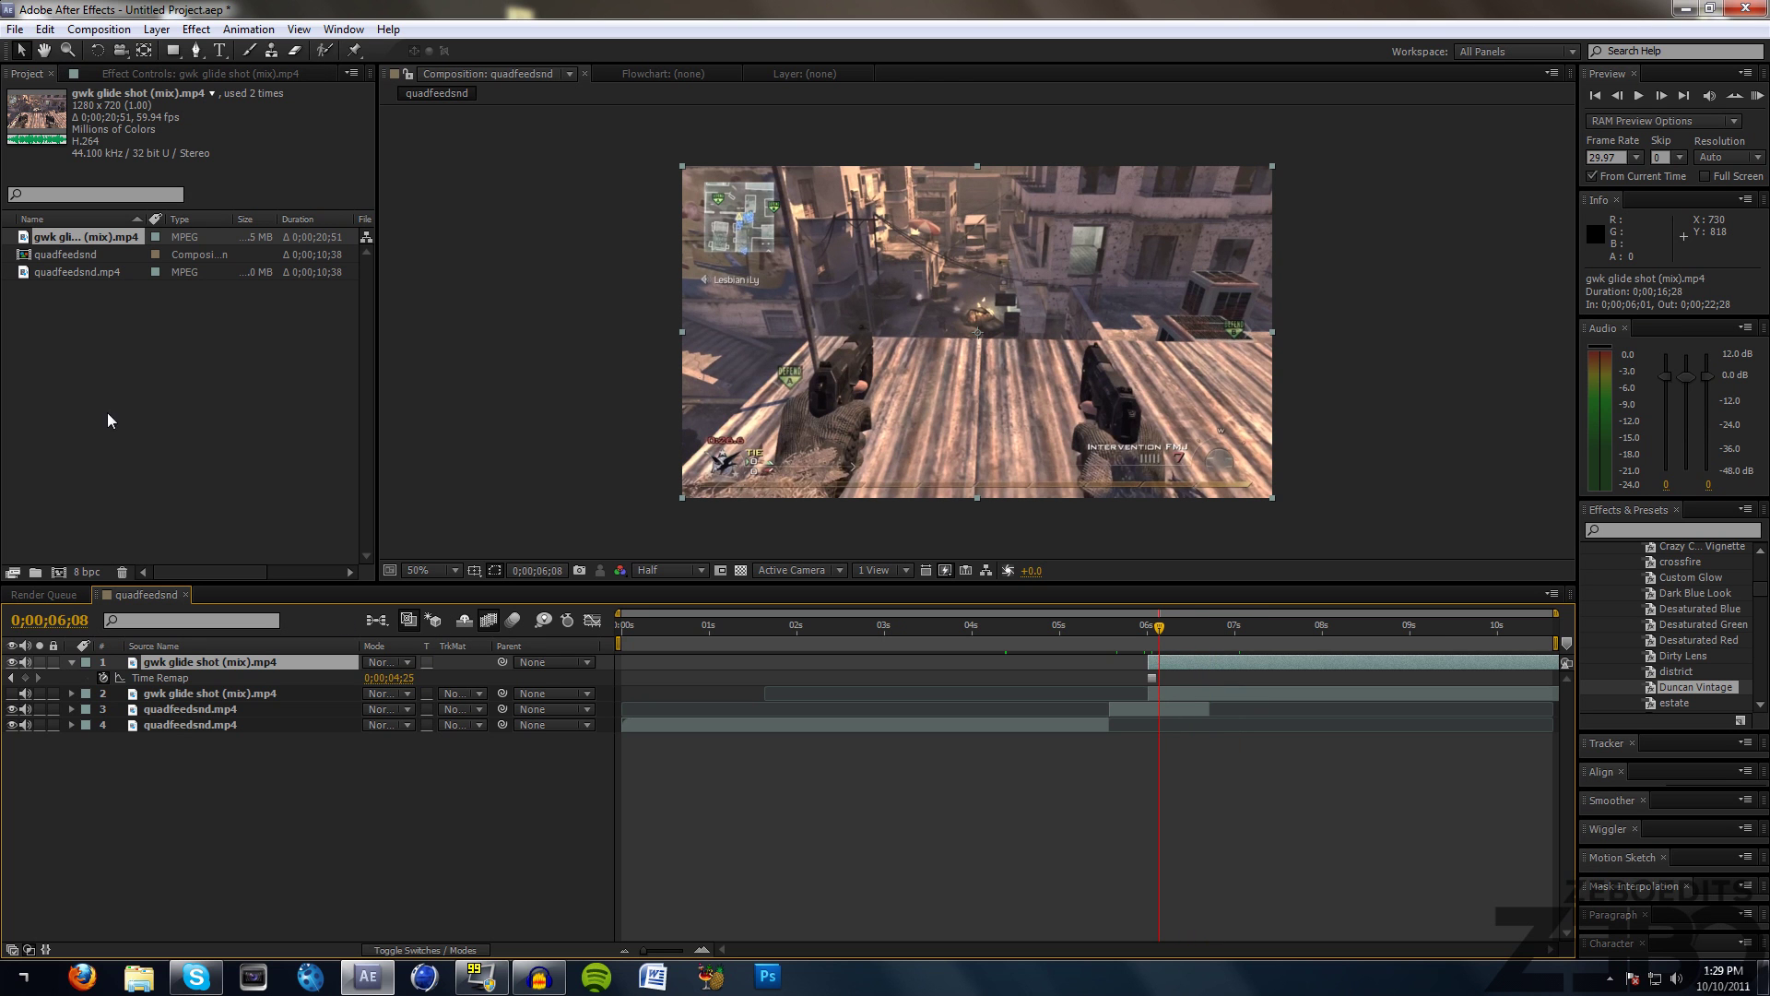
click(195, 50)
click(672, 480)
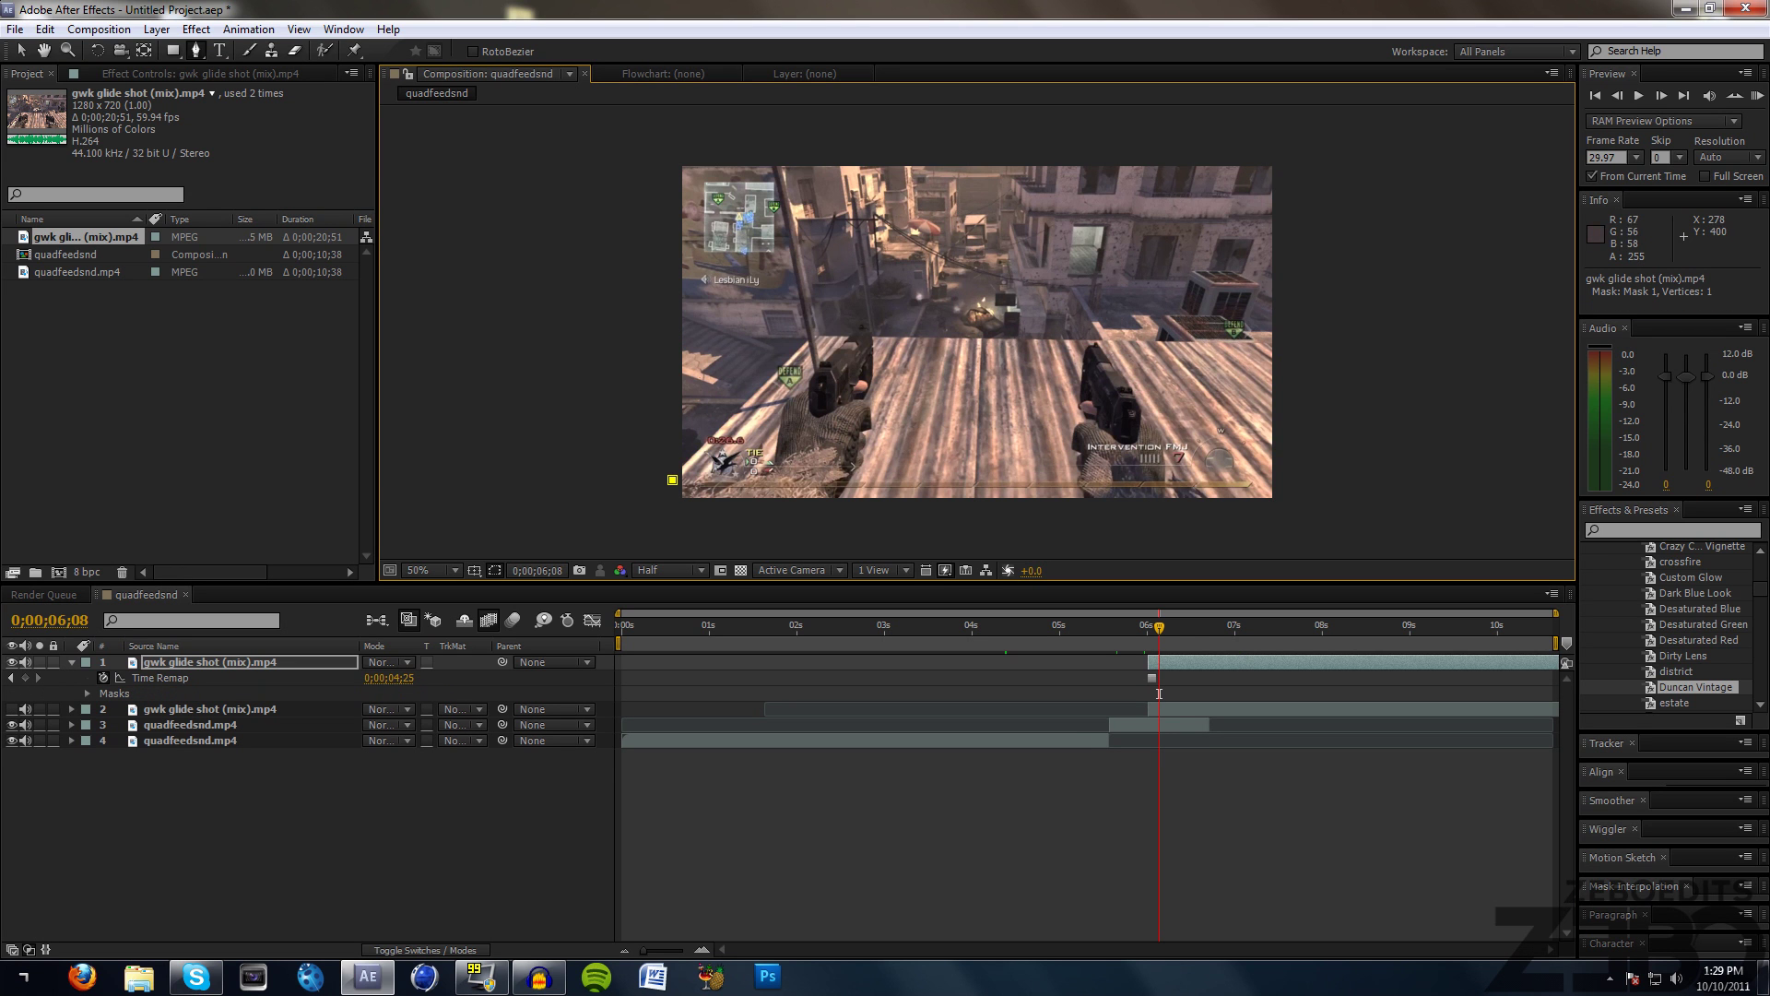
click(809, 336)
click(848, 336)
click(861, 325)
click(876, 332)
click(890, 336)
click(1304, 336)
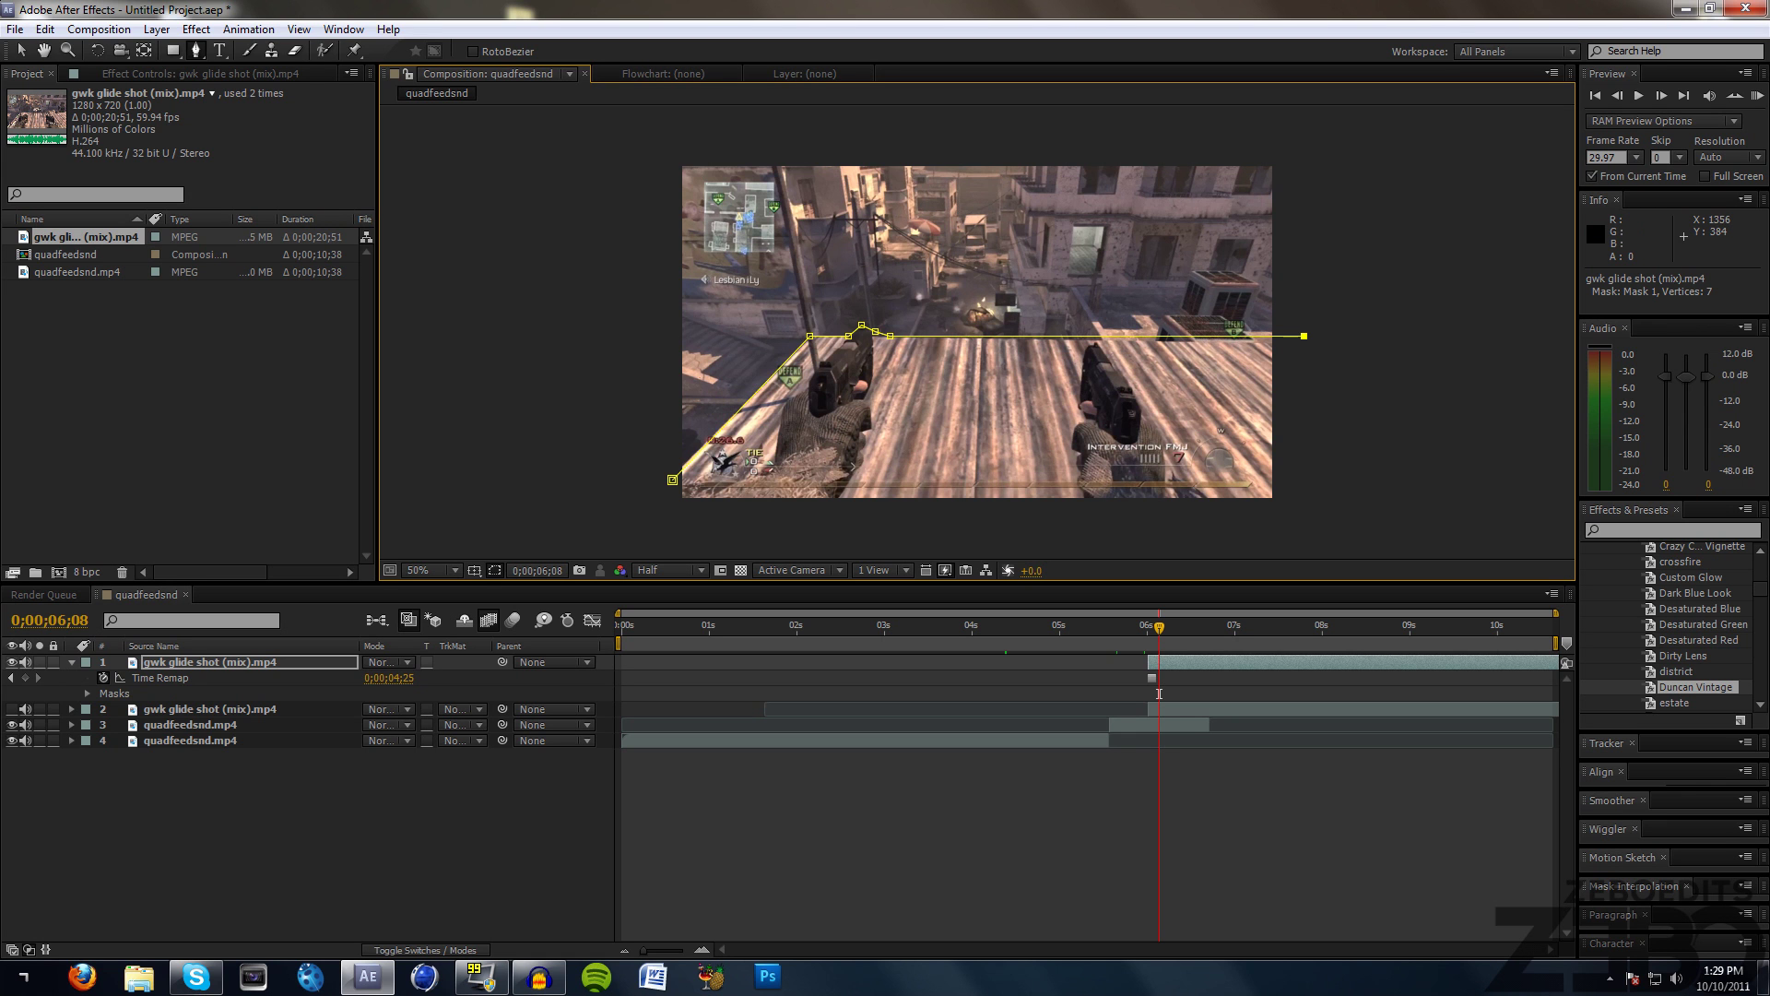
click(1307, 526)
click(645, 526)
click(672, 479)
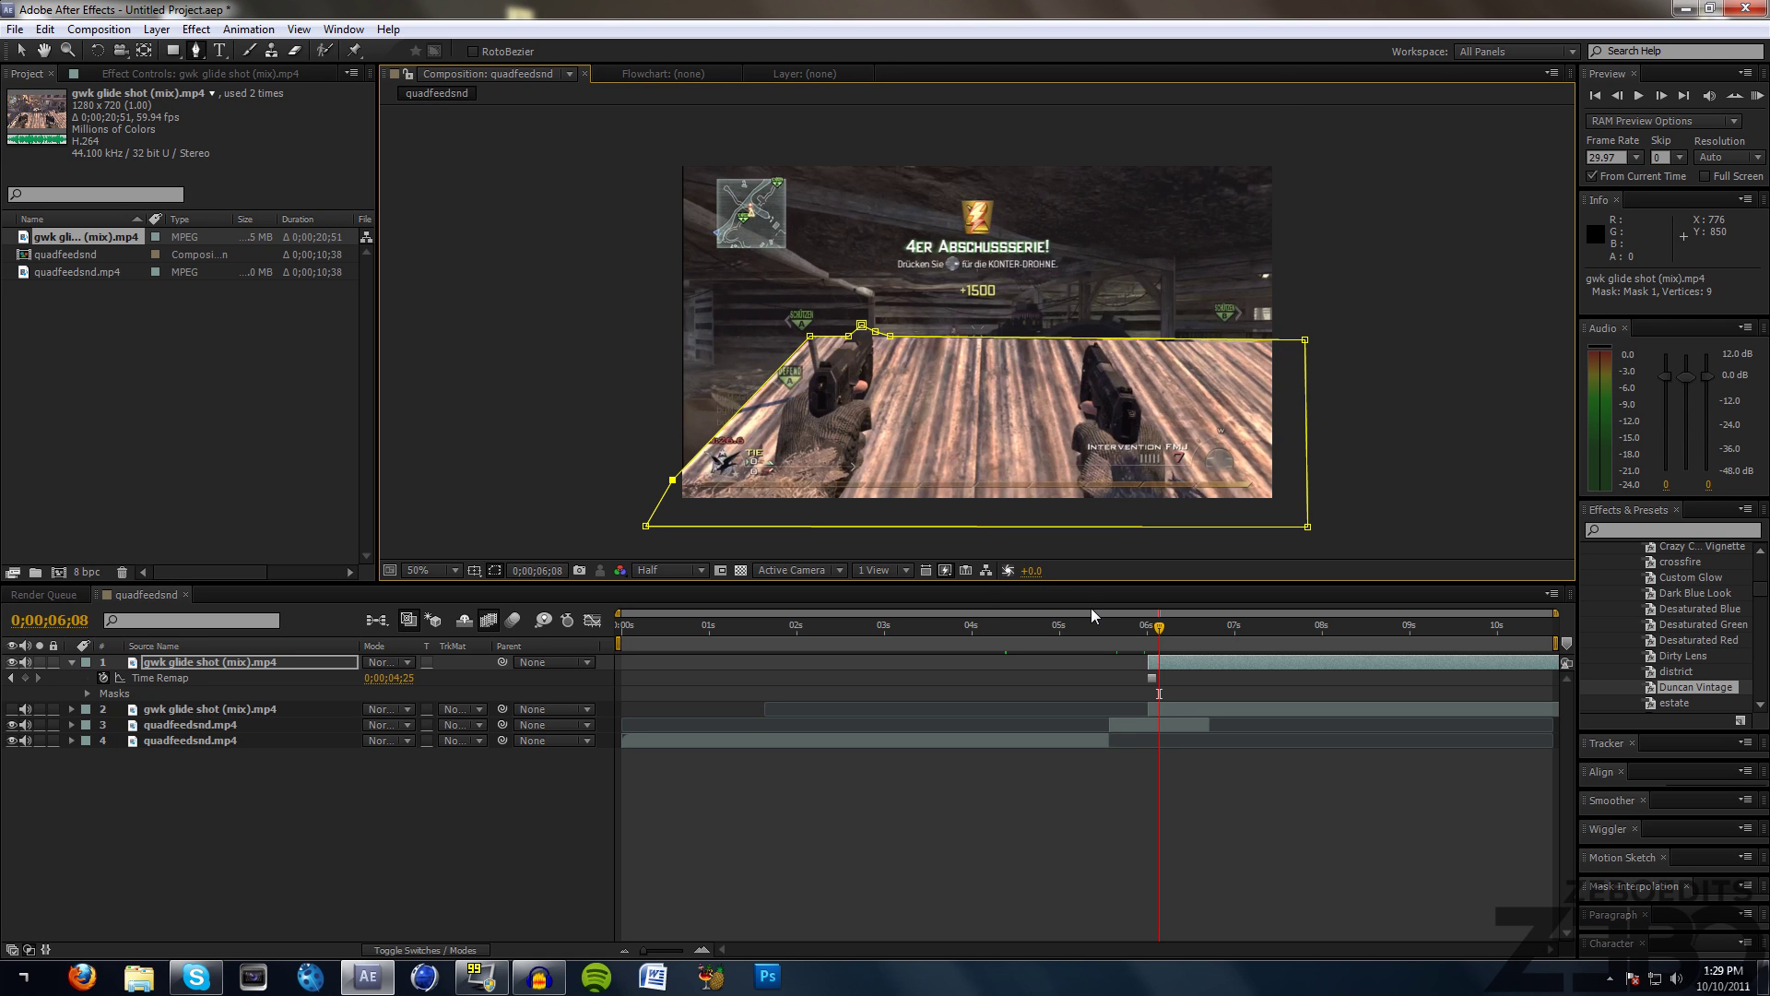
click(20, 50)
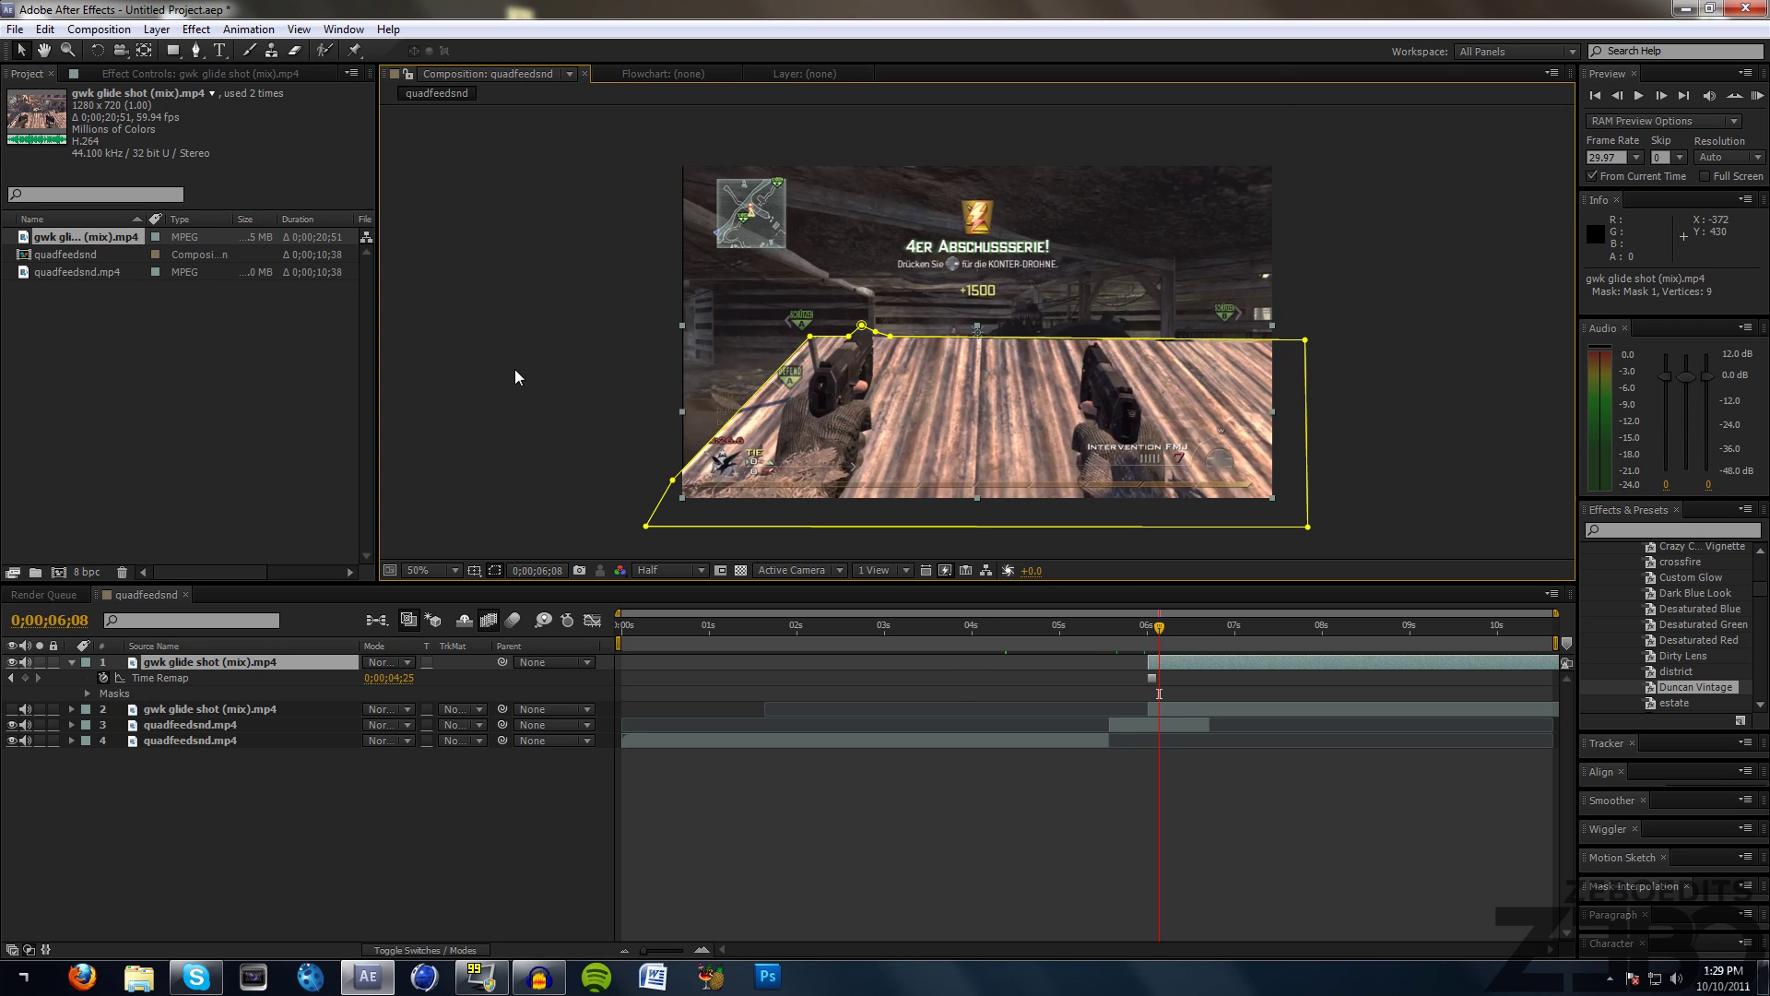
Shift the masked layer to start at 0;00;06;00 and keyframe its Position at 0;00;06;01 below the frame, at about 640, 786
drag(1133, 631, 1160, 664)
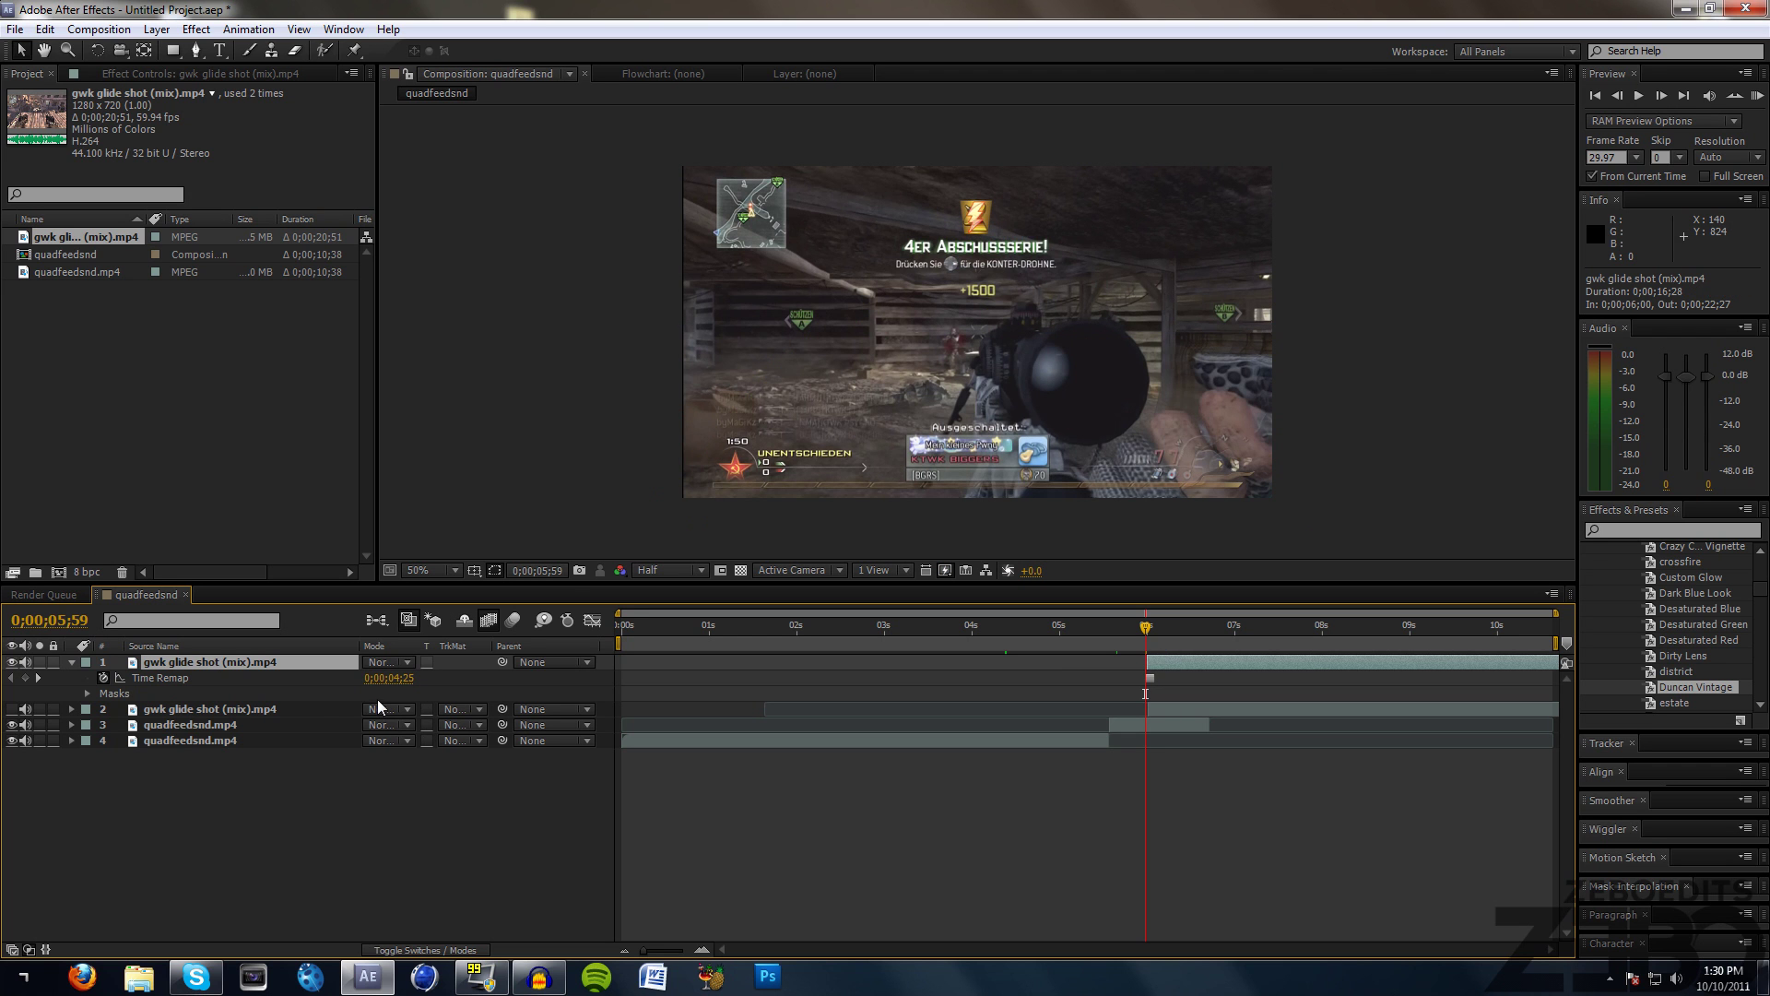
key(p)
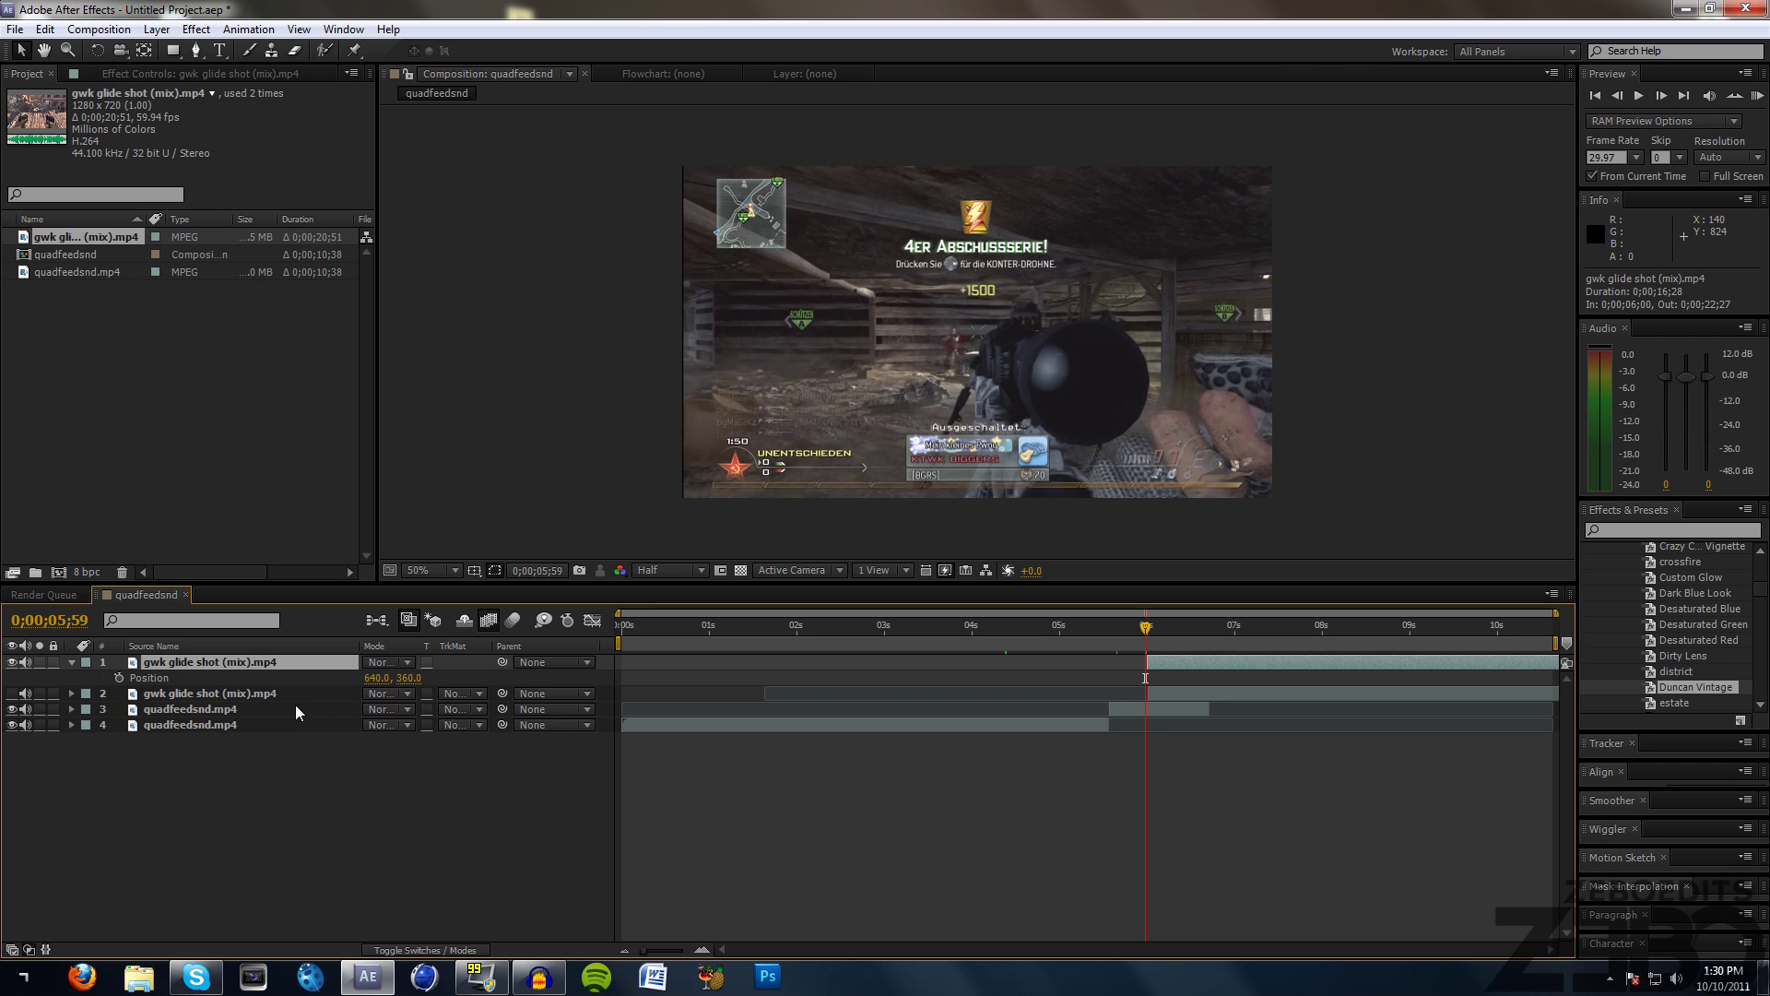
click(1147, 628)
click(119, 677)
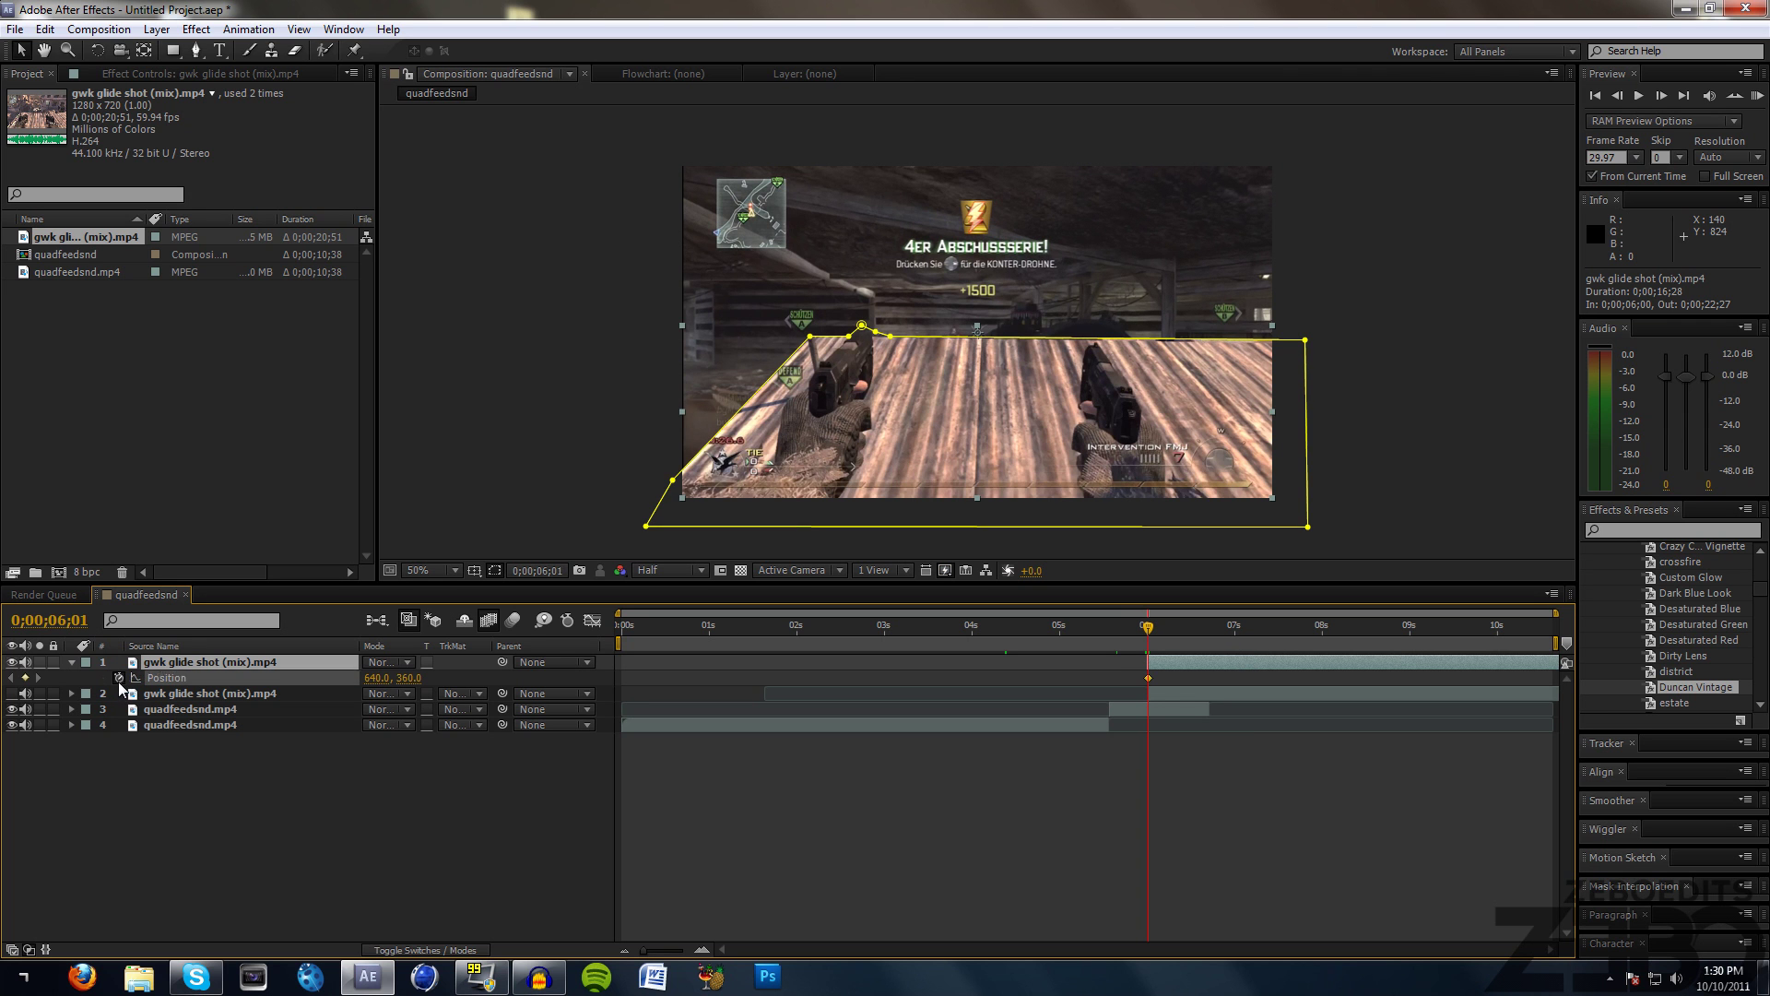
drag(376, 677, 1287, 649)
key(ctrl+z)
Add a second Position keyframe at 0;00;06;20 with the masked layer's vertical value set to 360
click(1181, 630)
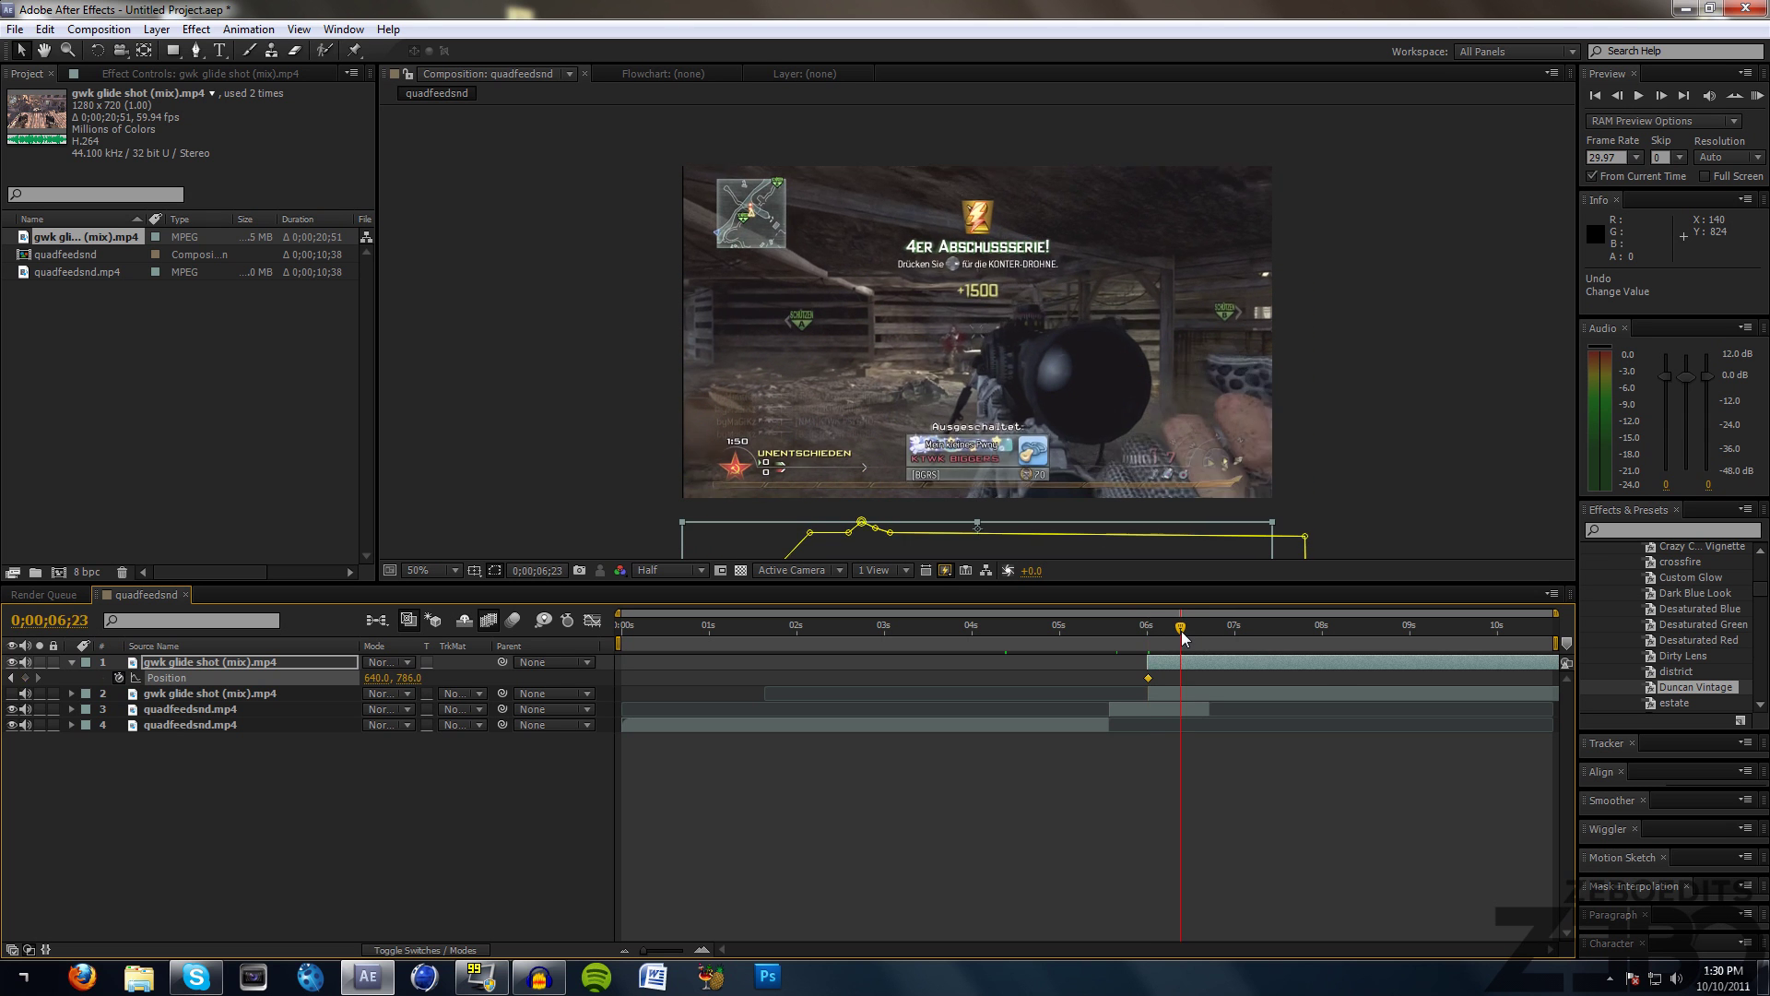
drag(1182, 632, 1177, 631)
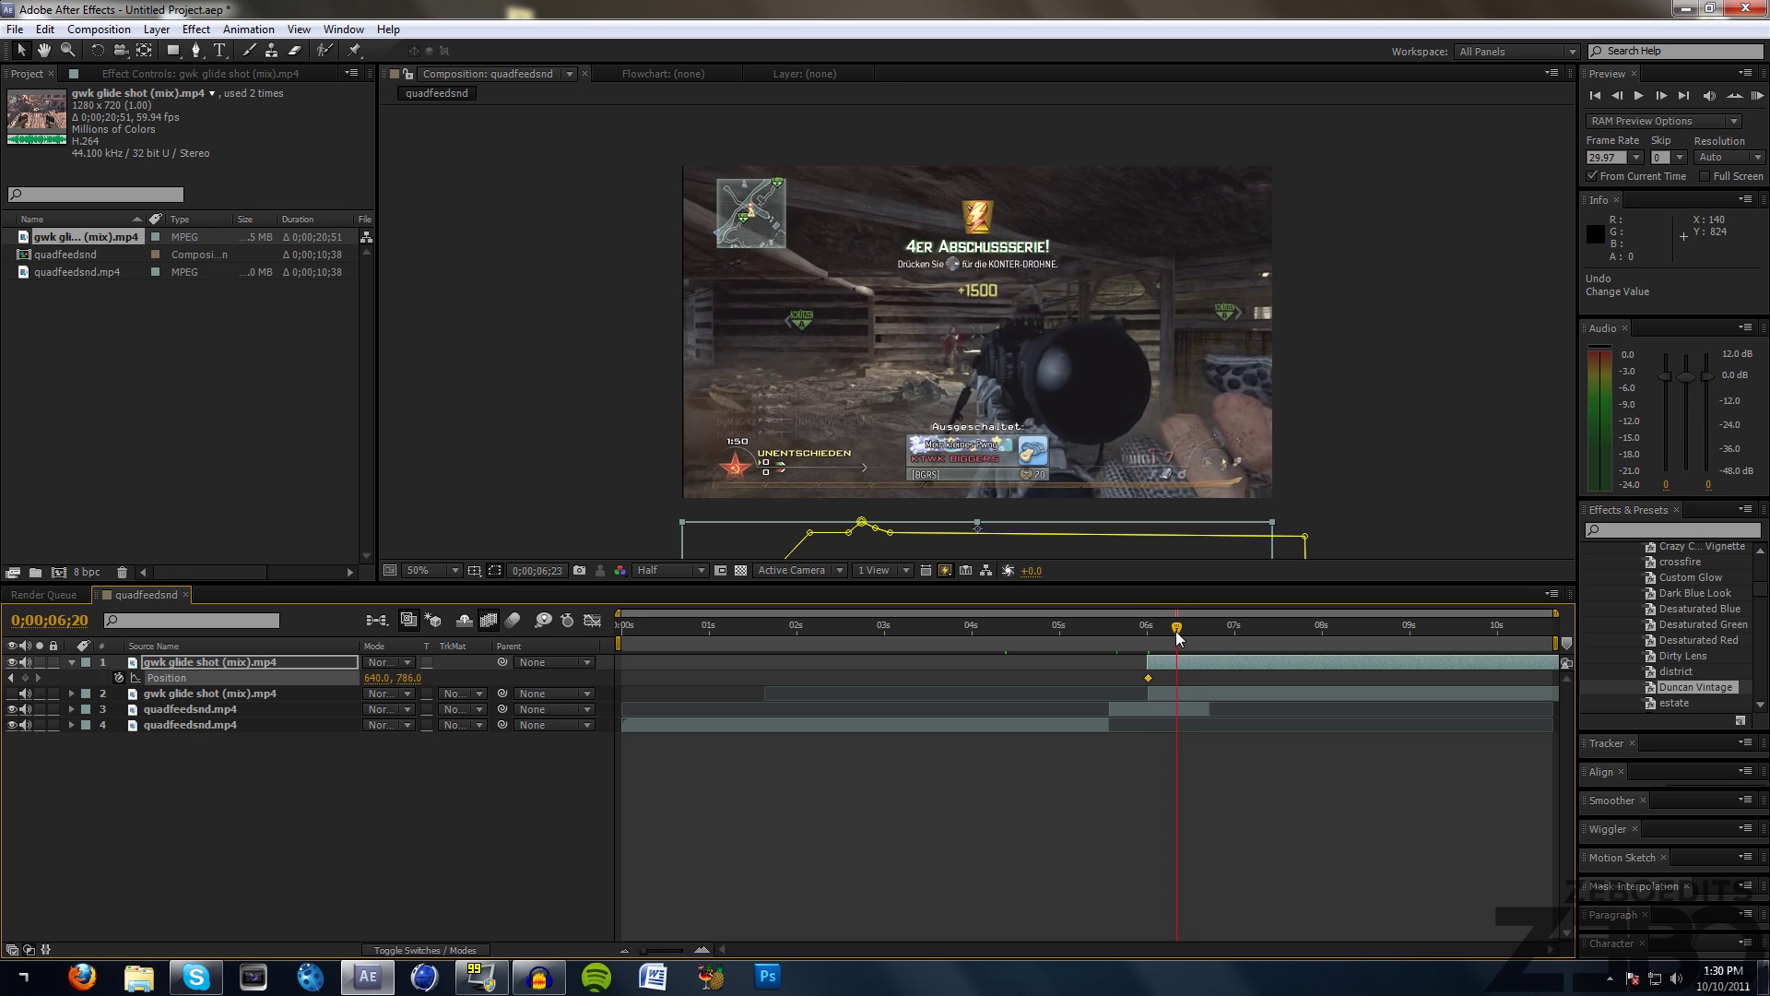
drag(405, 677, 198, 678)
click(417, 678)
text(360)
key(Return)
Split the masked layer at 0;00;06;30 and delete the part after the cut
mouse_move(1155, 641)
mouse_down()
mouse_move(1134, 639)
mouse_move(1190, 636)
mouse_up()
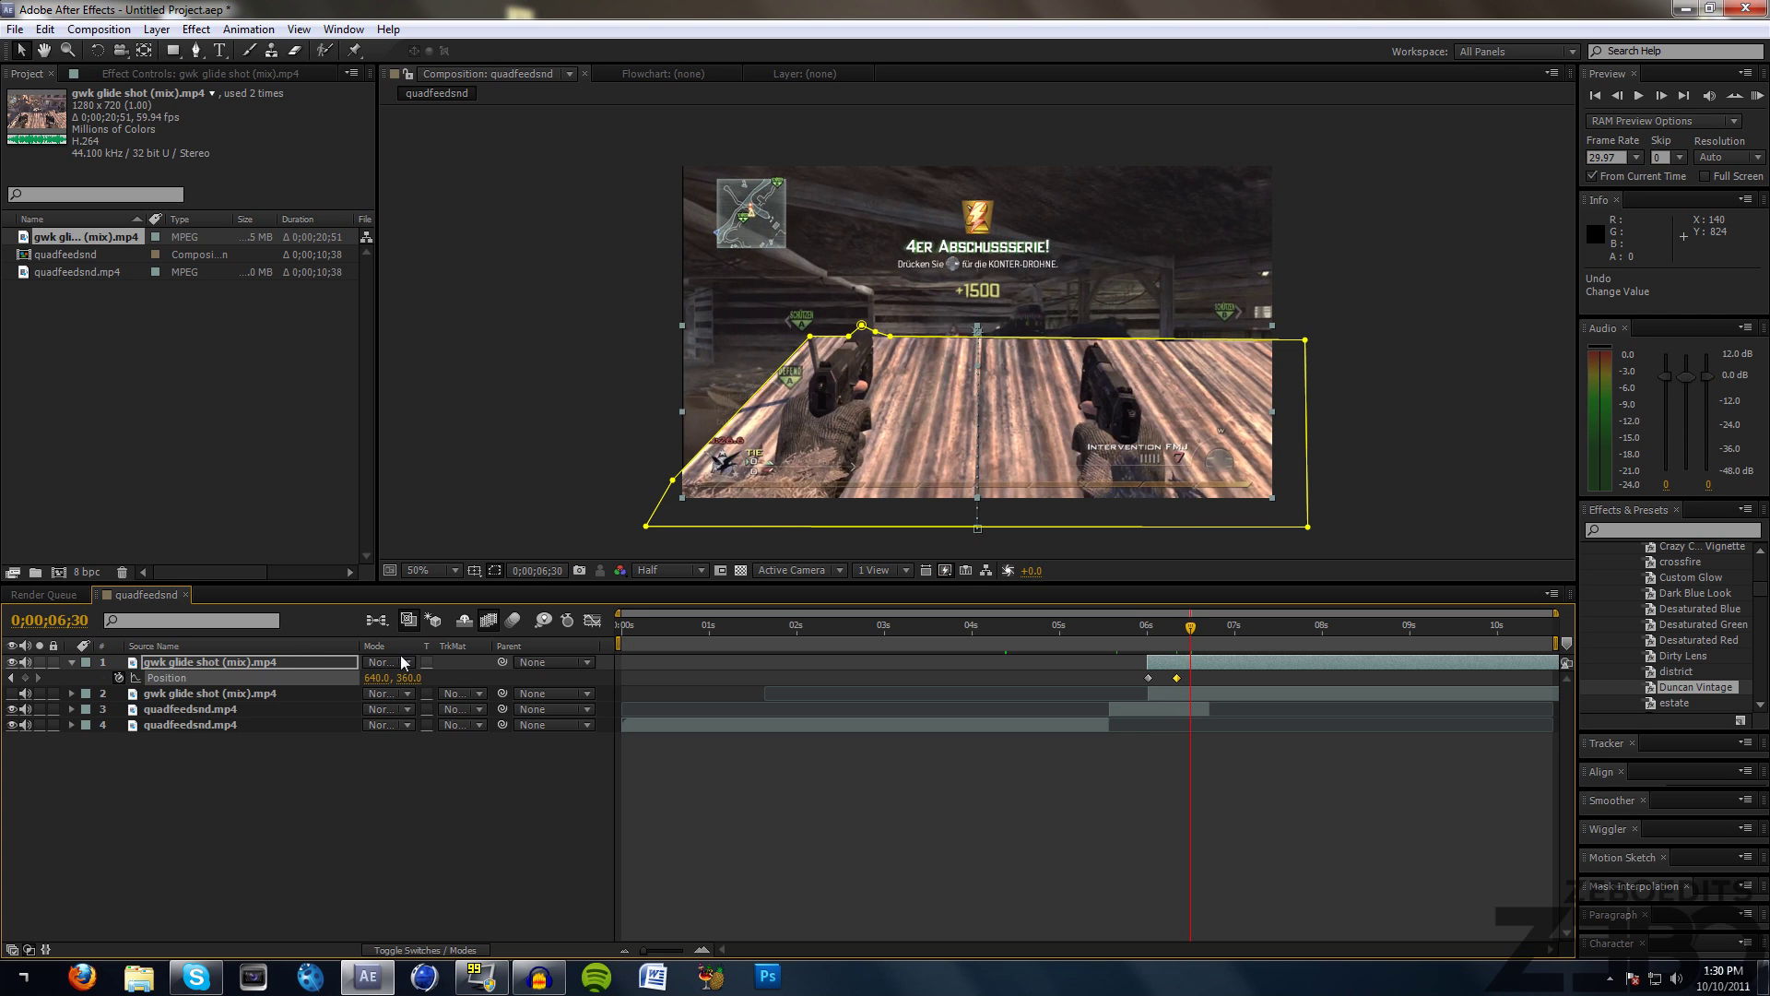
click(233, 663)
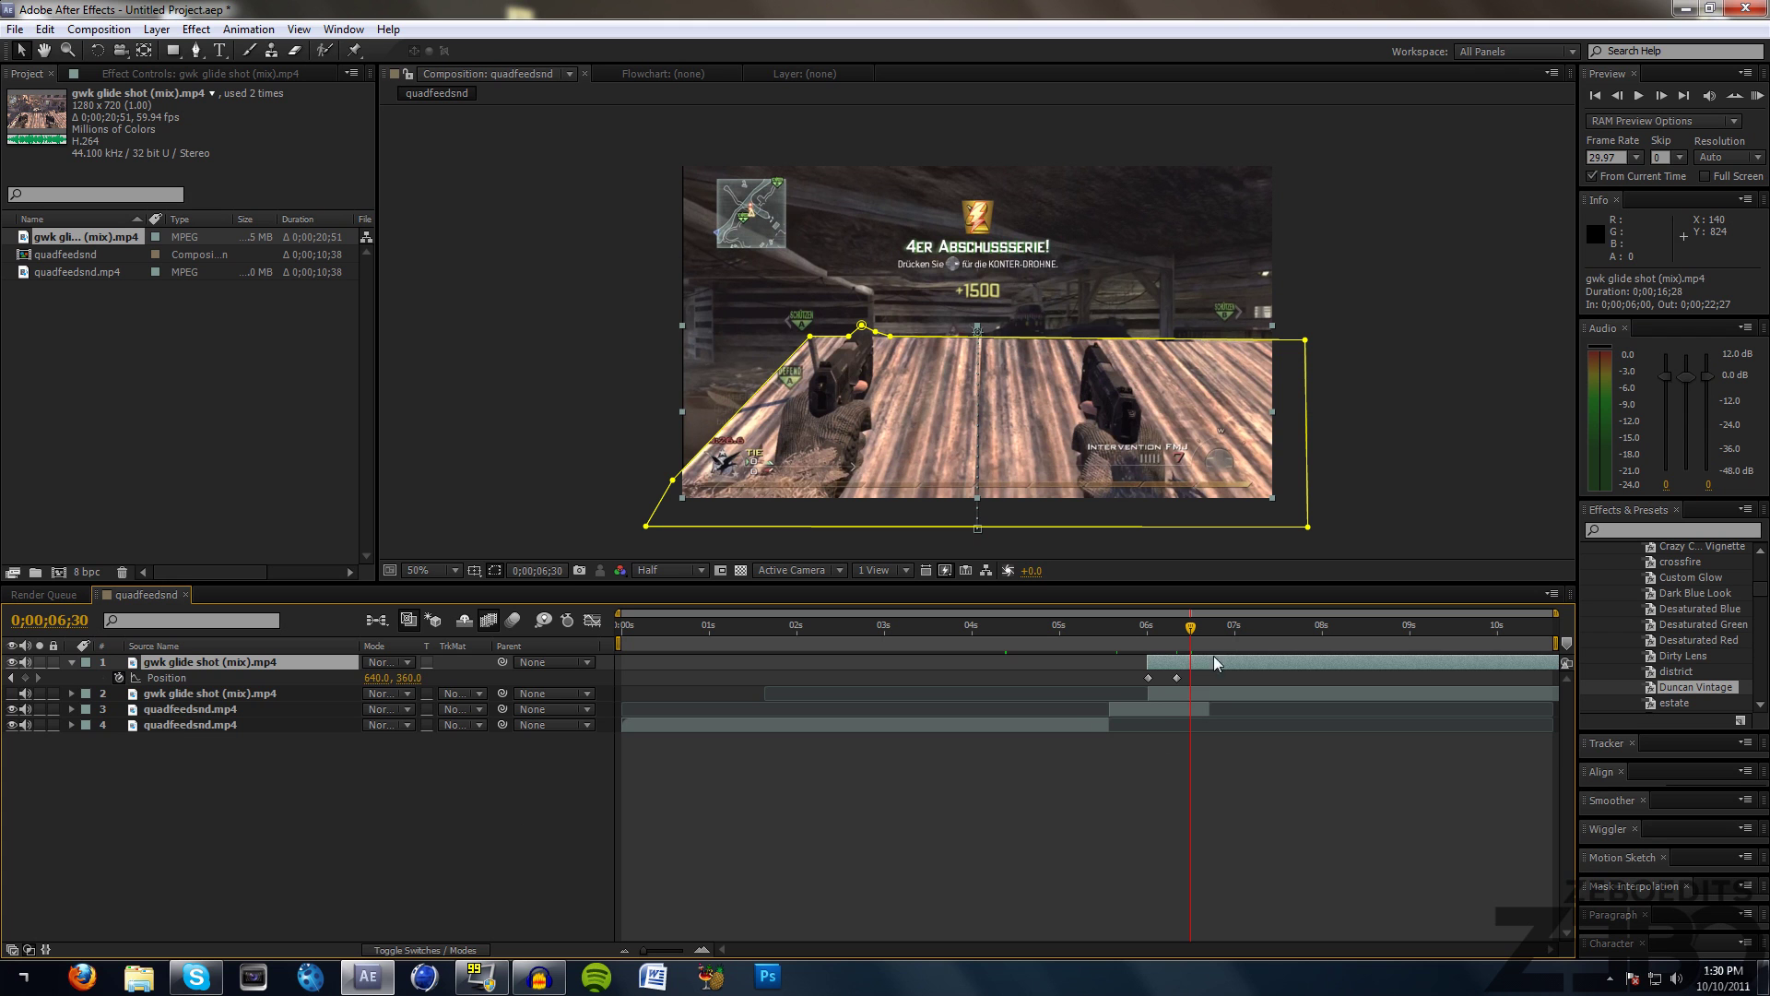
key(ctrl+shift+d)
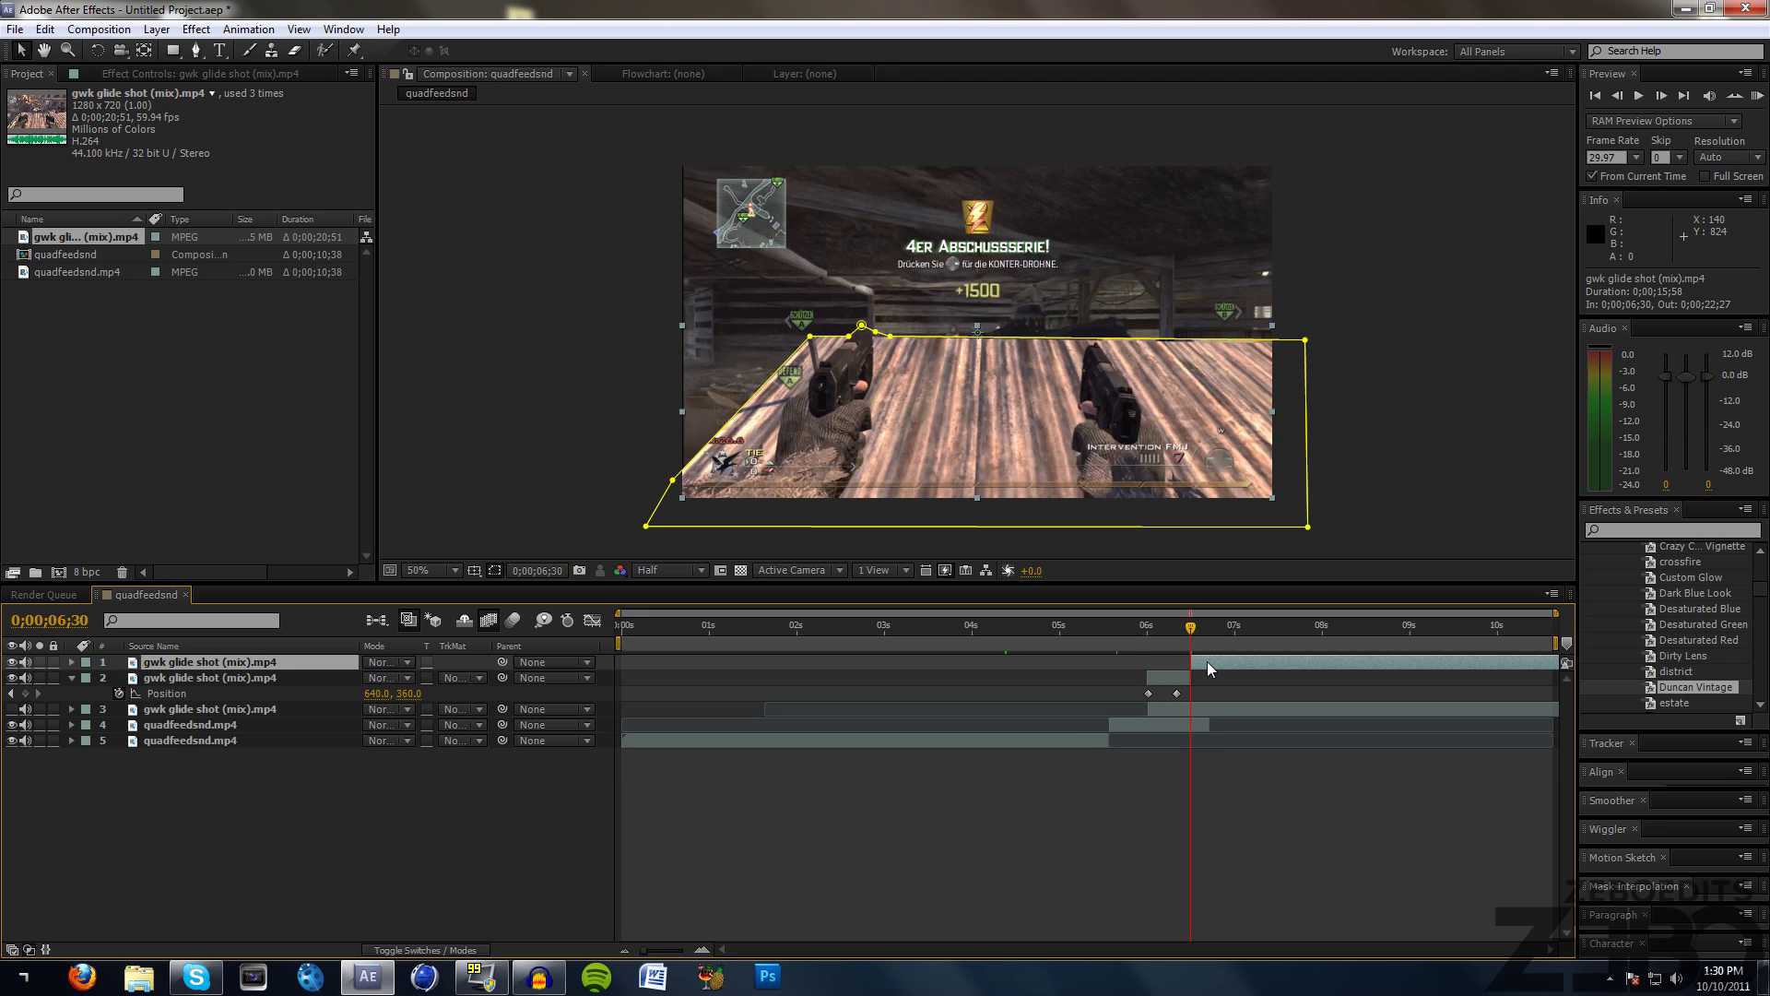
key(Delete)
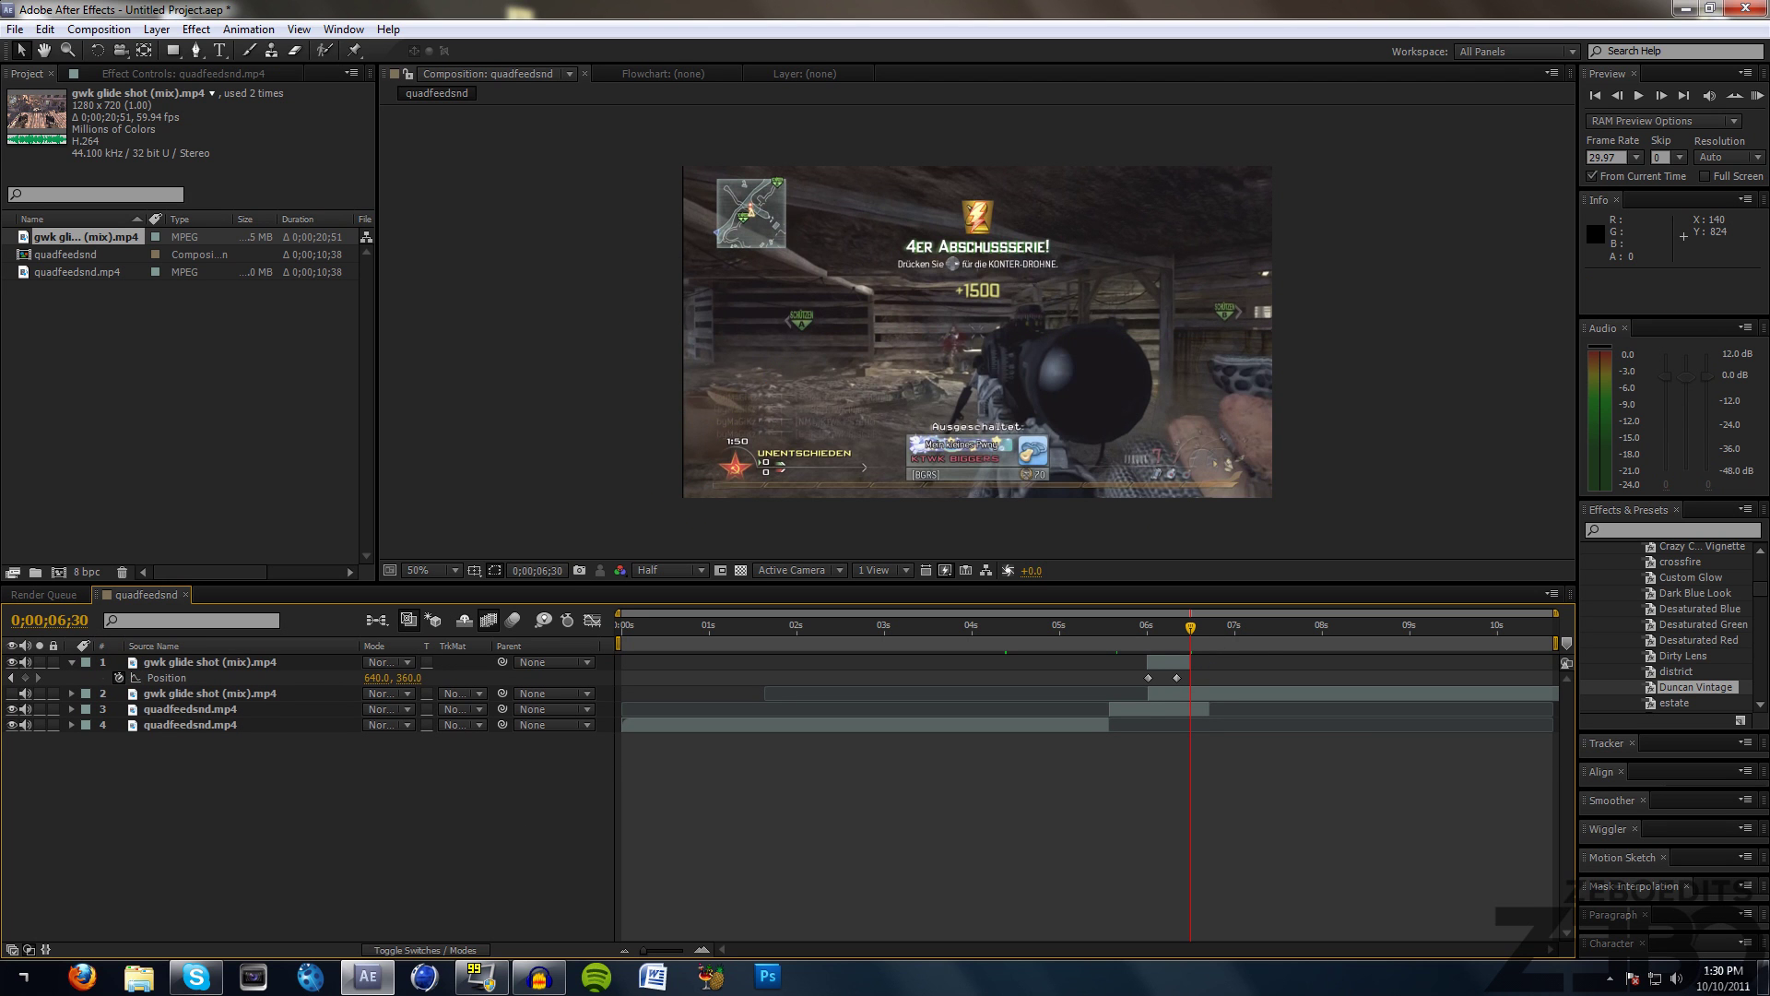
Duplicate the trimmed masked layer and select the top copy with the current time at 0;00;06;08
click(227, 664)
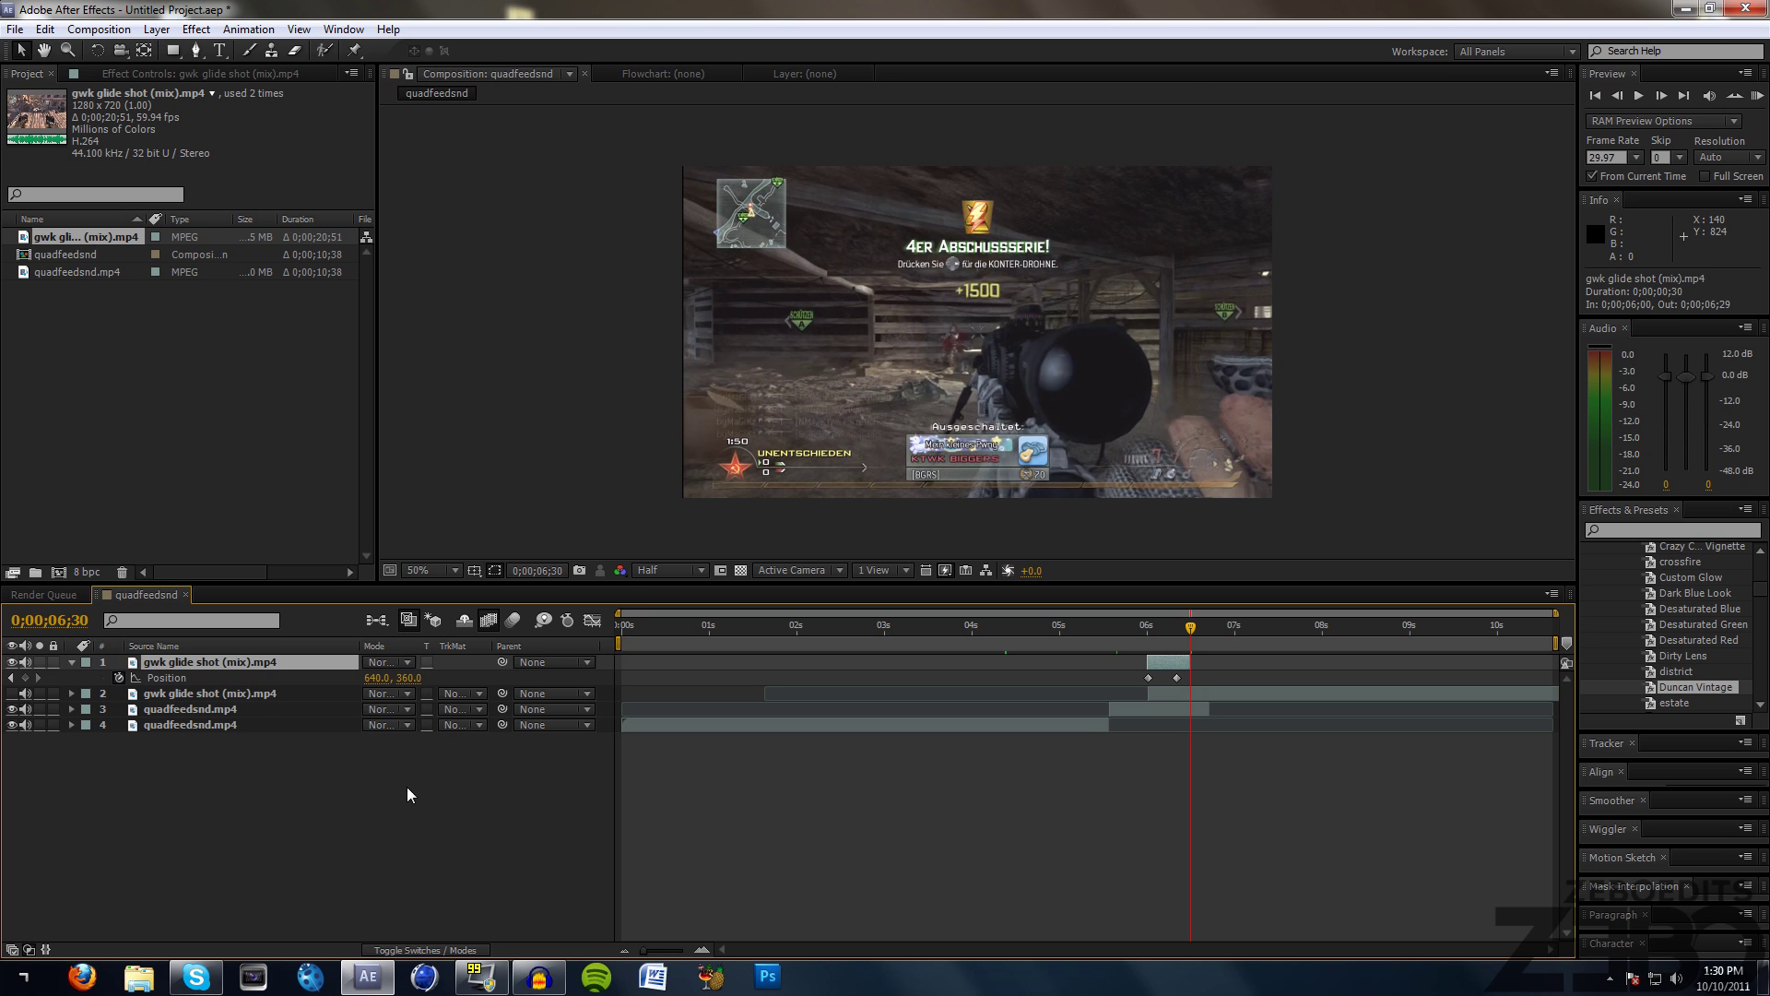
key(ctrl+c)
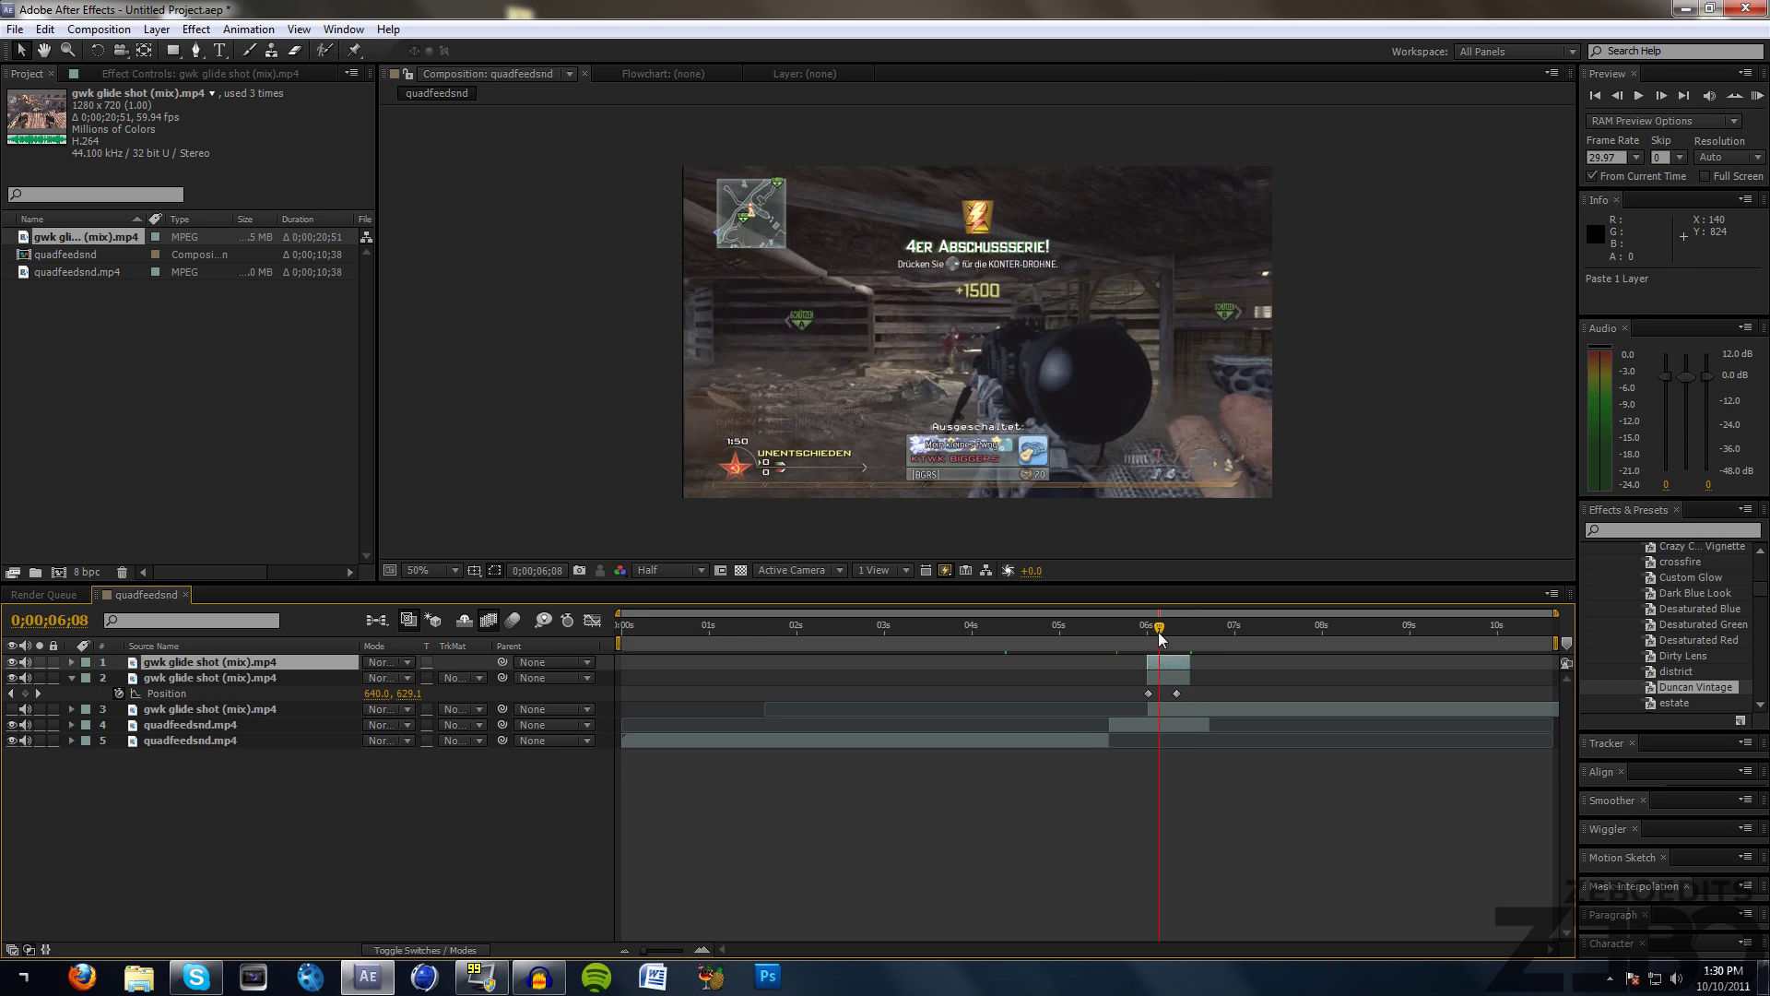
click(1158, 633)
click(197, 662)
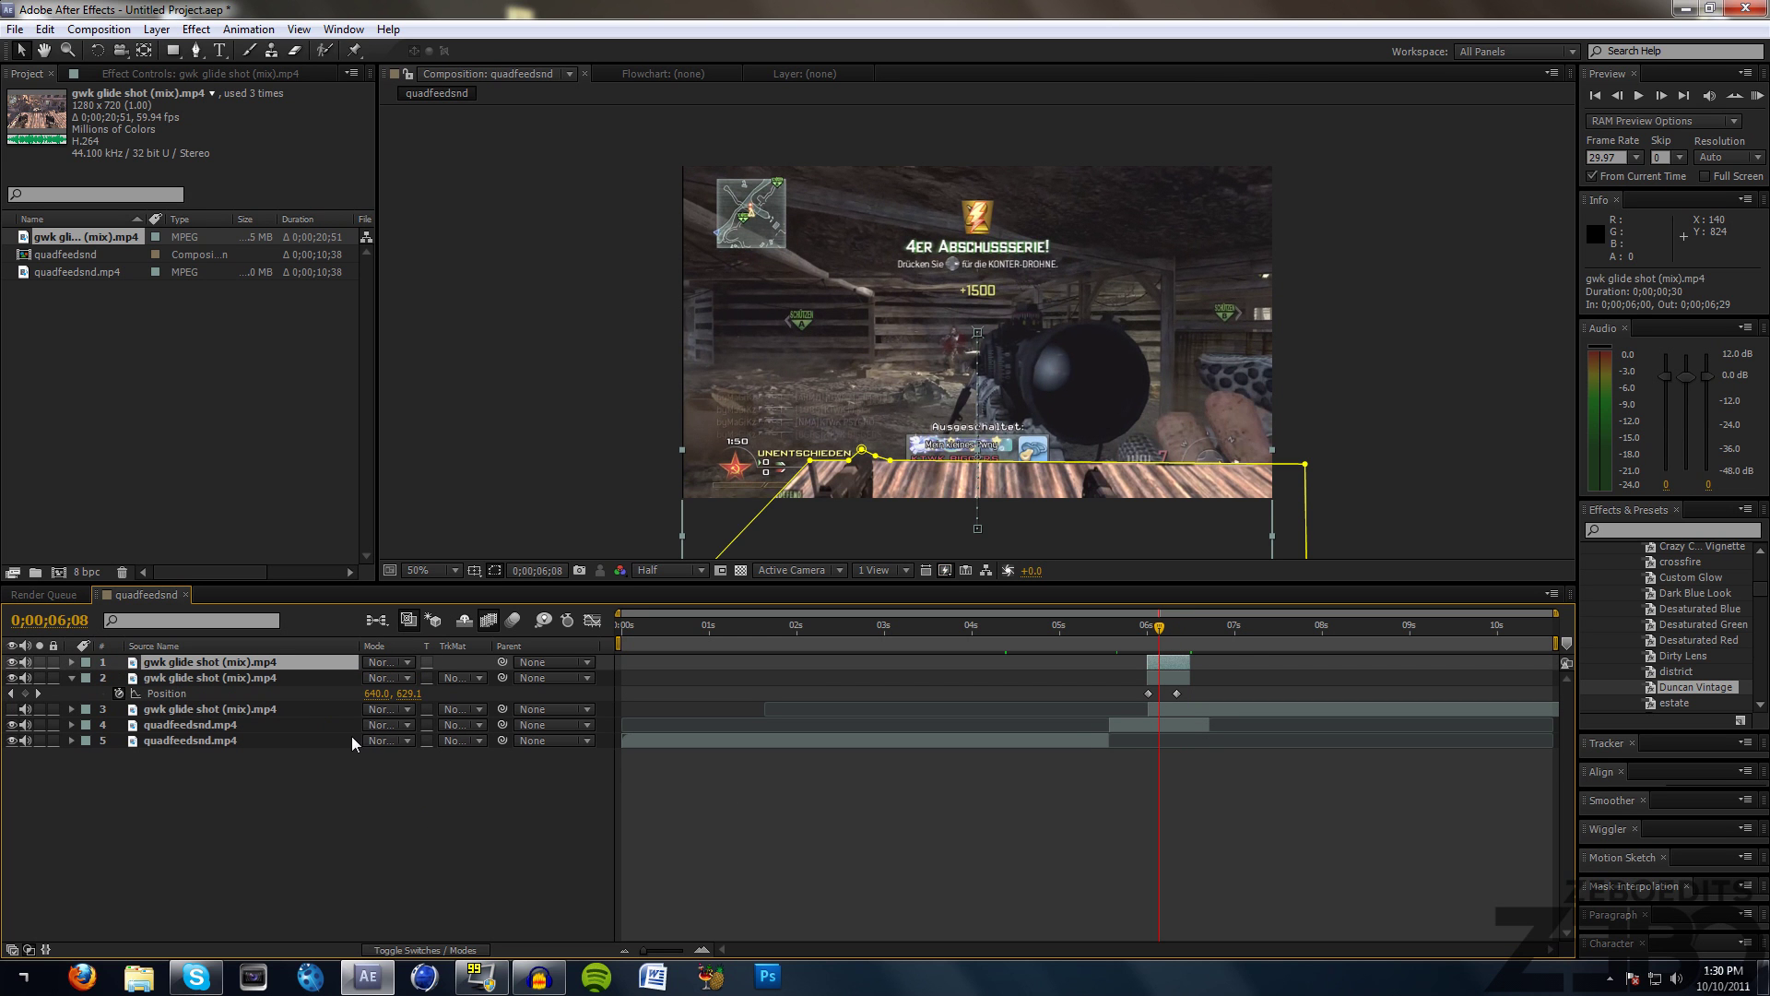
Set the mask mode of the top masked gwk glide shot layer to Subtract
key(m)
click(387, 677)
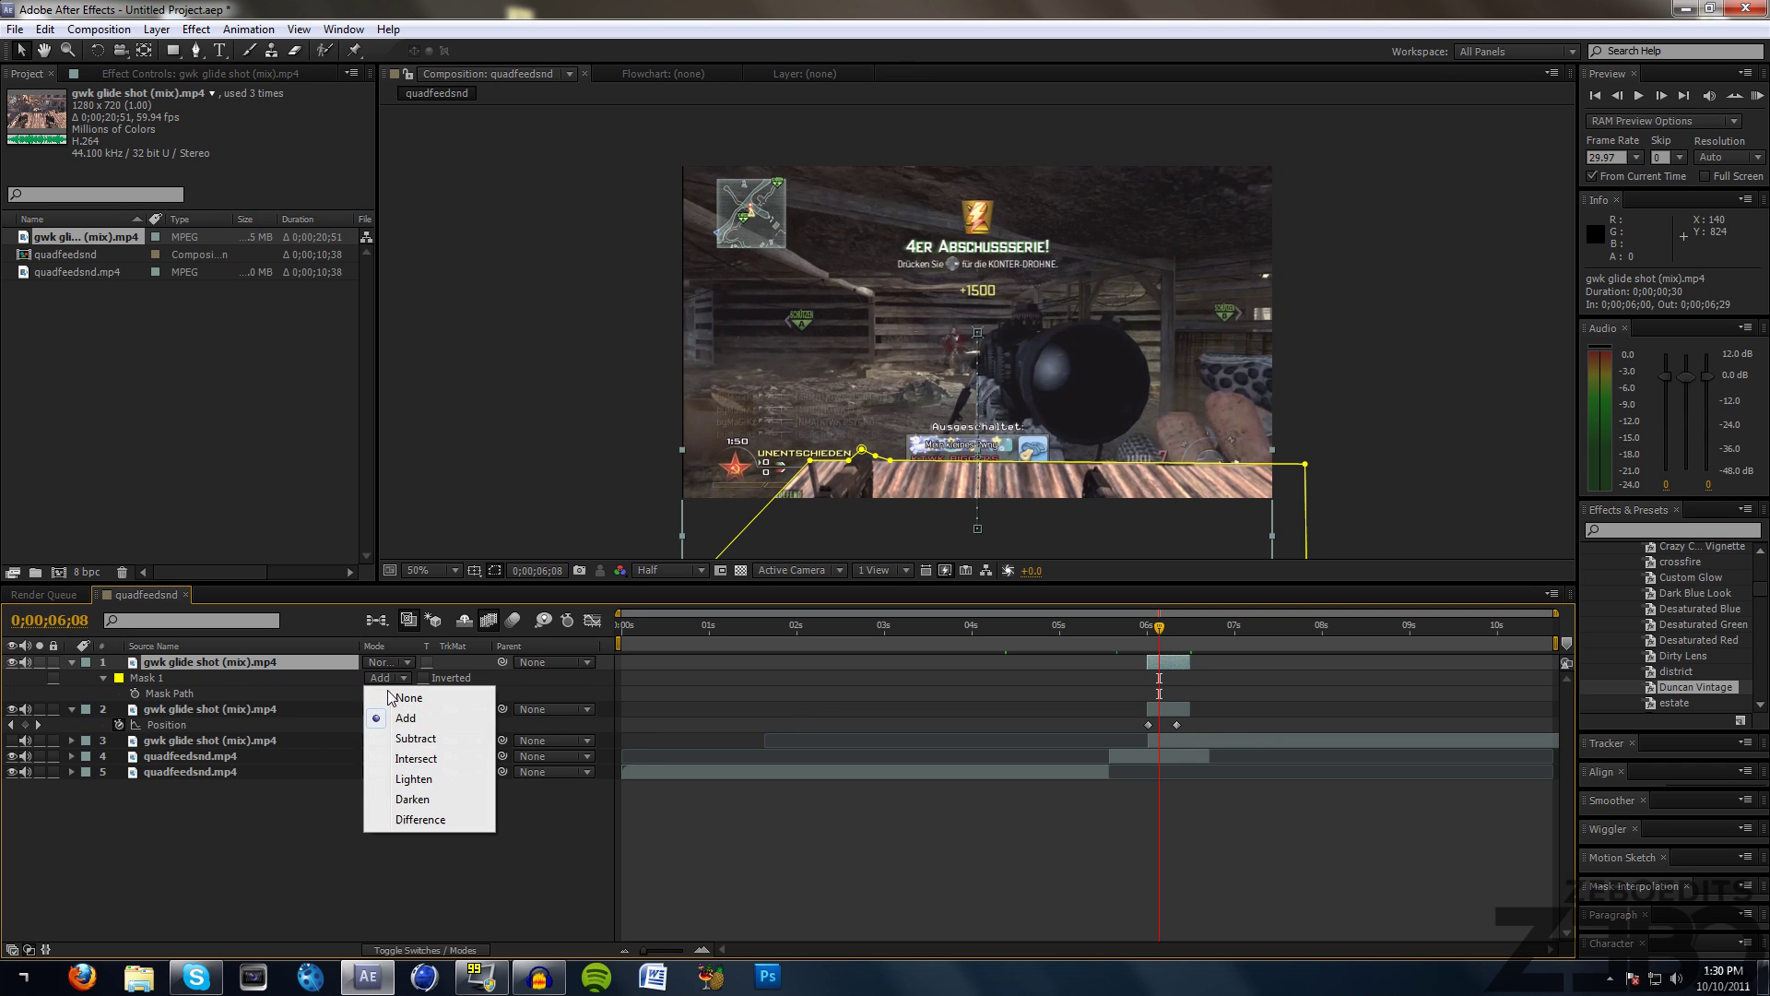
click(415, 735)
mouse_move(1152, 627)
mouse_down()
mouse_move(1134, 627)
mouse_move(1168, 628)
mouse_up()
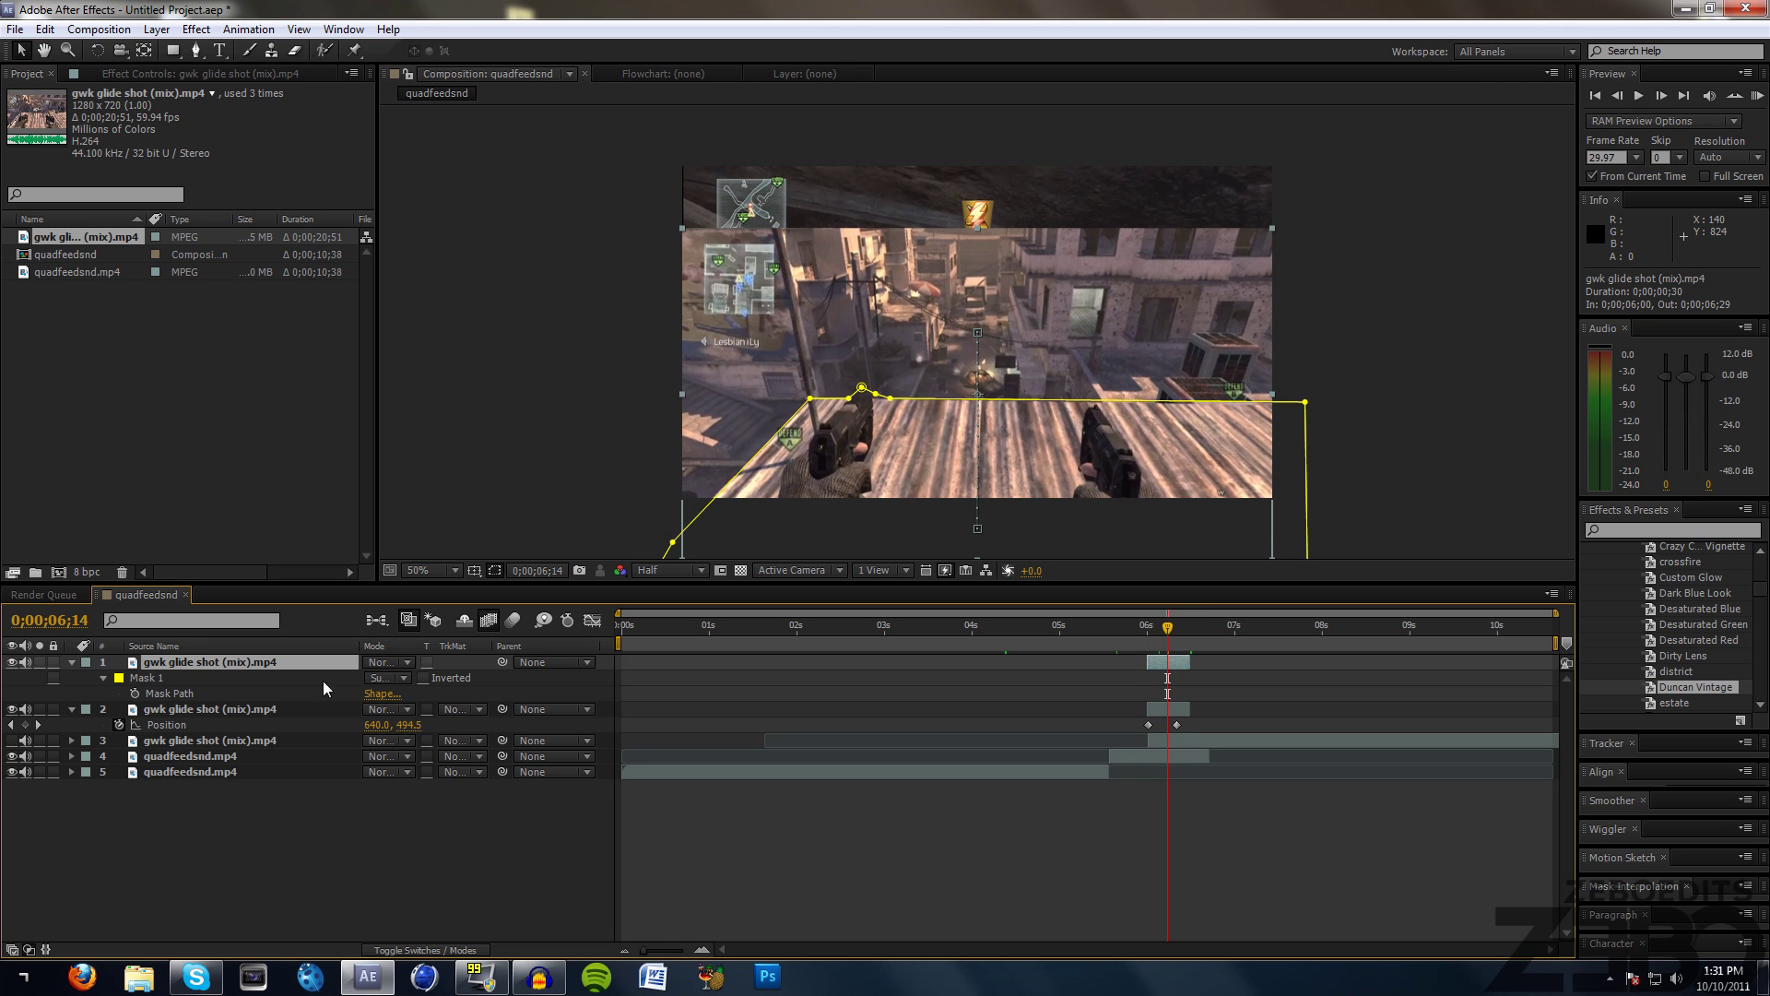
At 0;00;06;01, reset the top layer's vertical position to 360 and keyframe its Position above the frame, at about 640, -383
key(p)
mouse_move(1189, 682)
mouse_down()
mouse_move(1141, 673)
mouse_move(1146, 632)
mouse_move(1175, 627)
mouse_move(1148, 633)
mouse_up()
key(Delete)
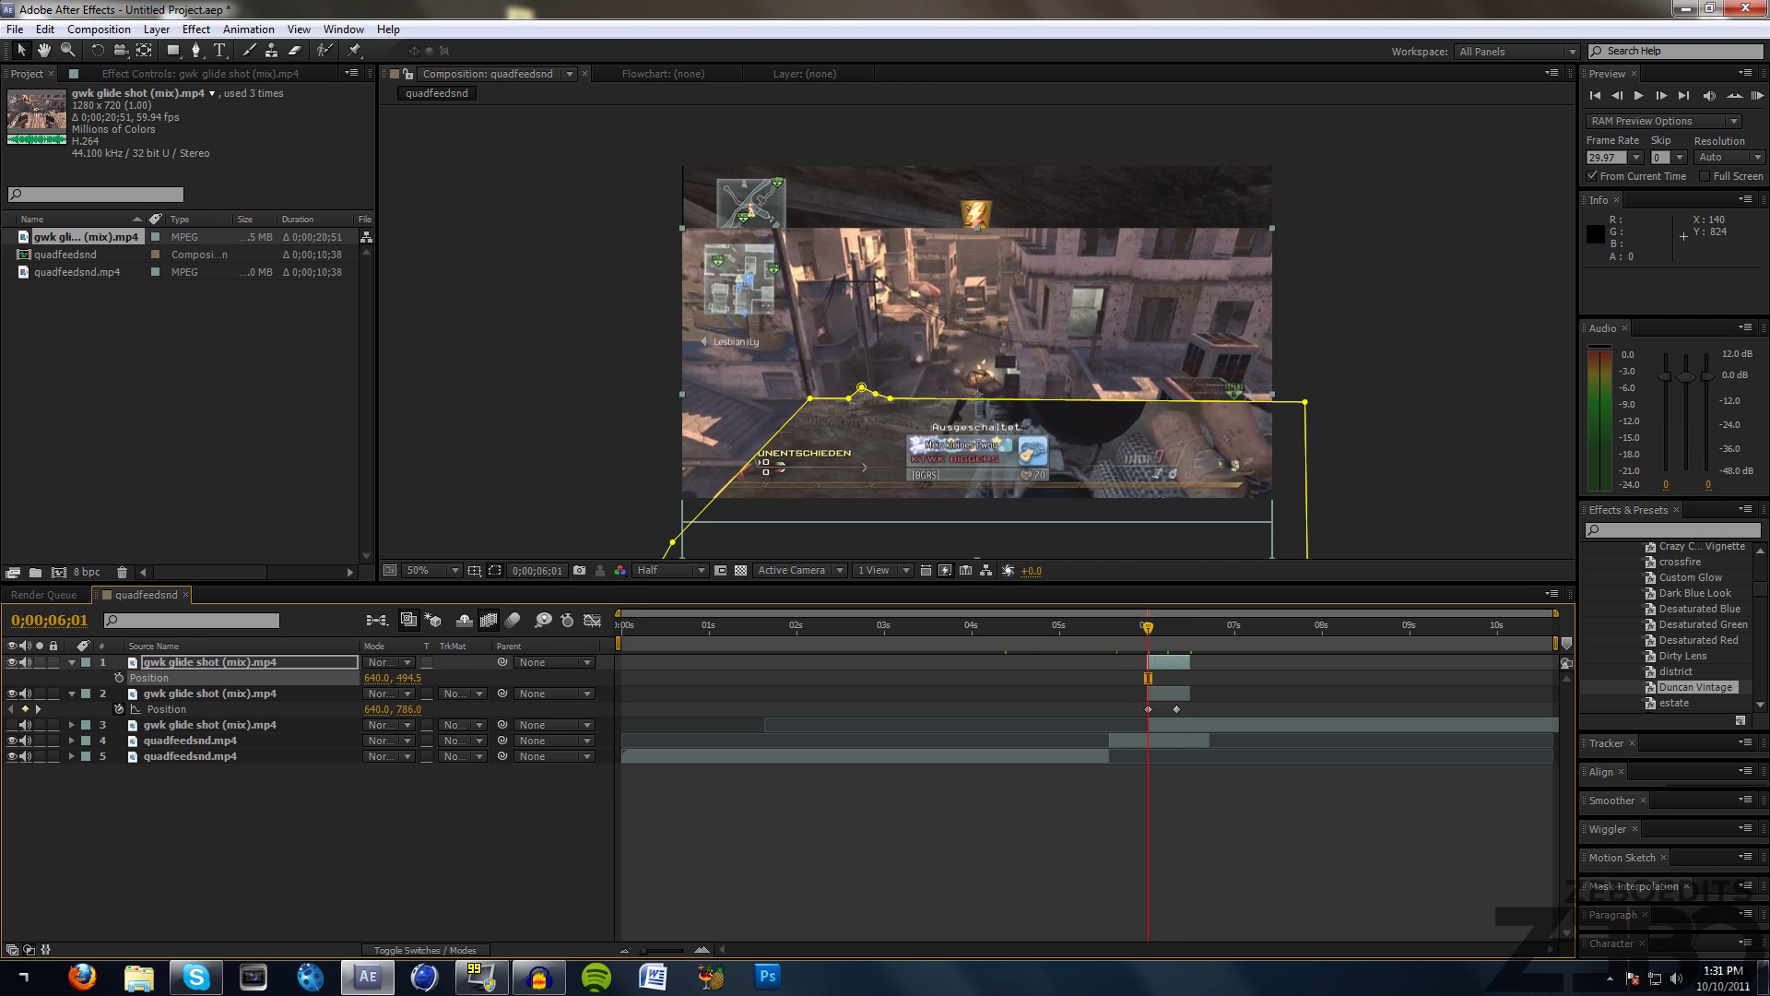
text(360)
key(Return)
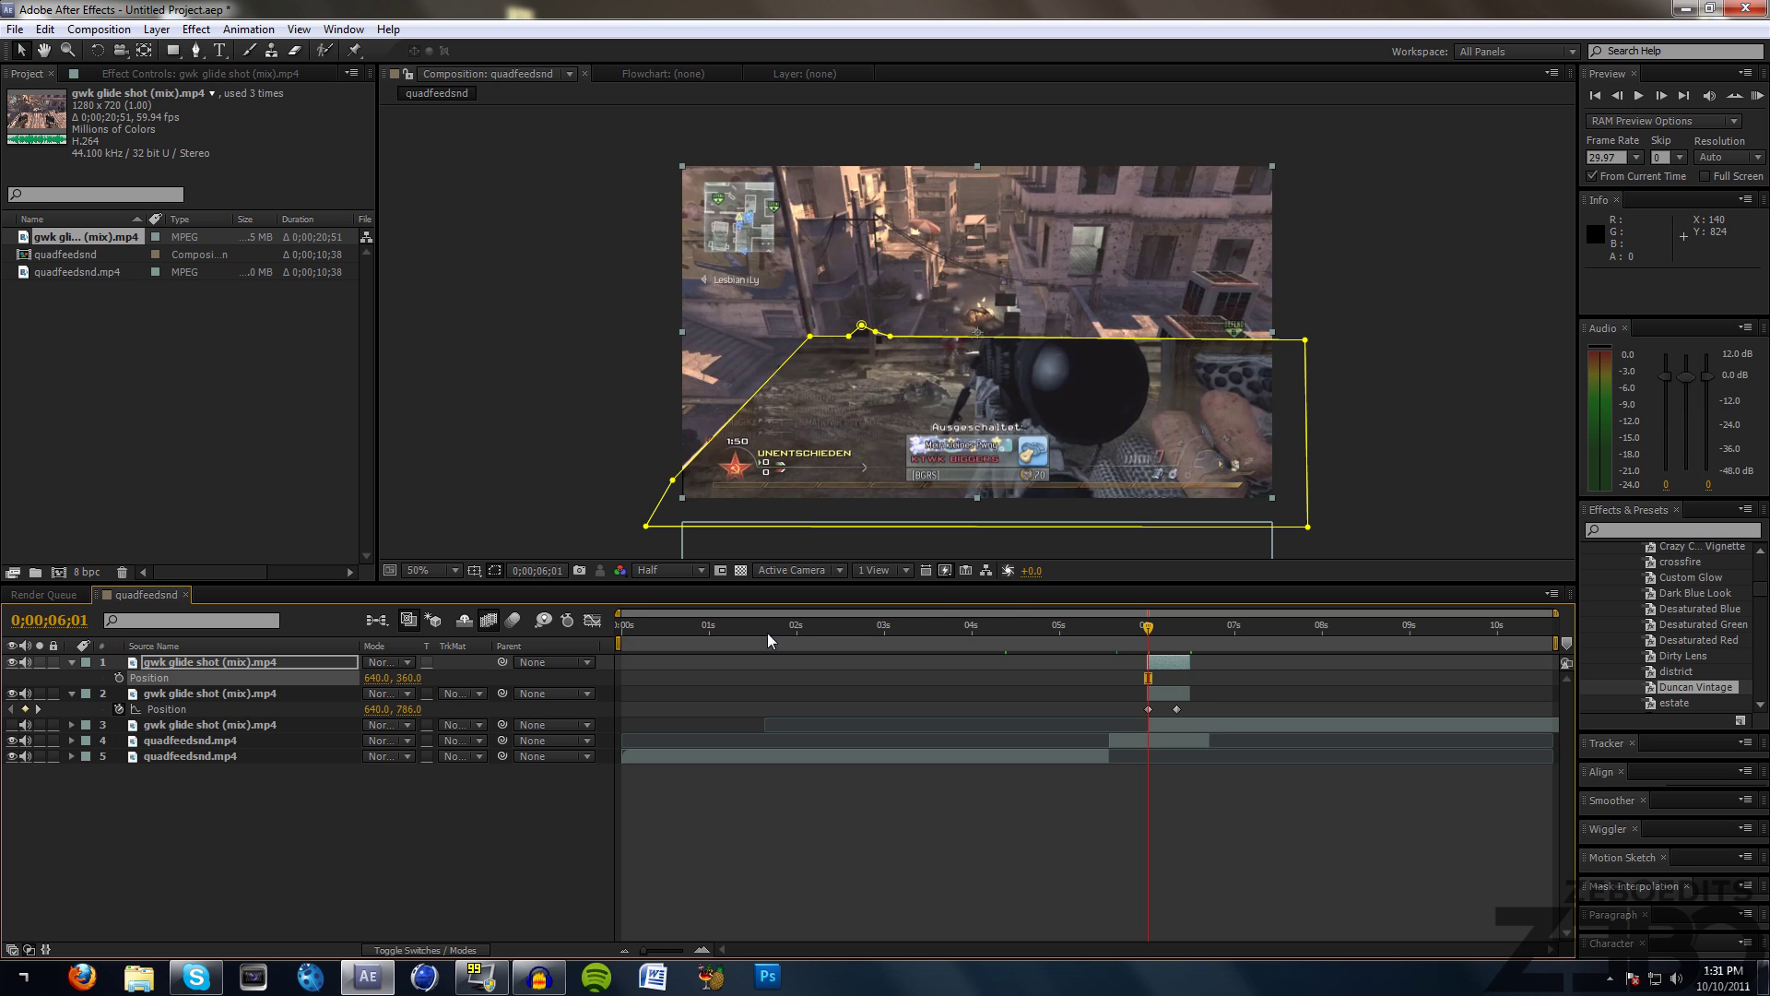
drag(1159, 628, 1146, 636)
click(117, 678)
drag(408, 678, 470, 696)
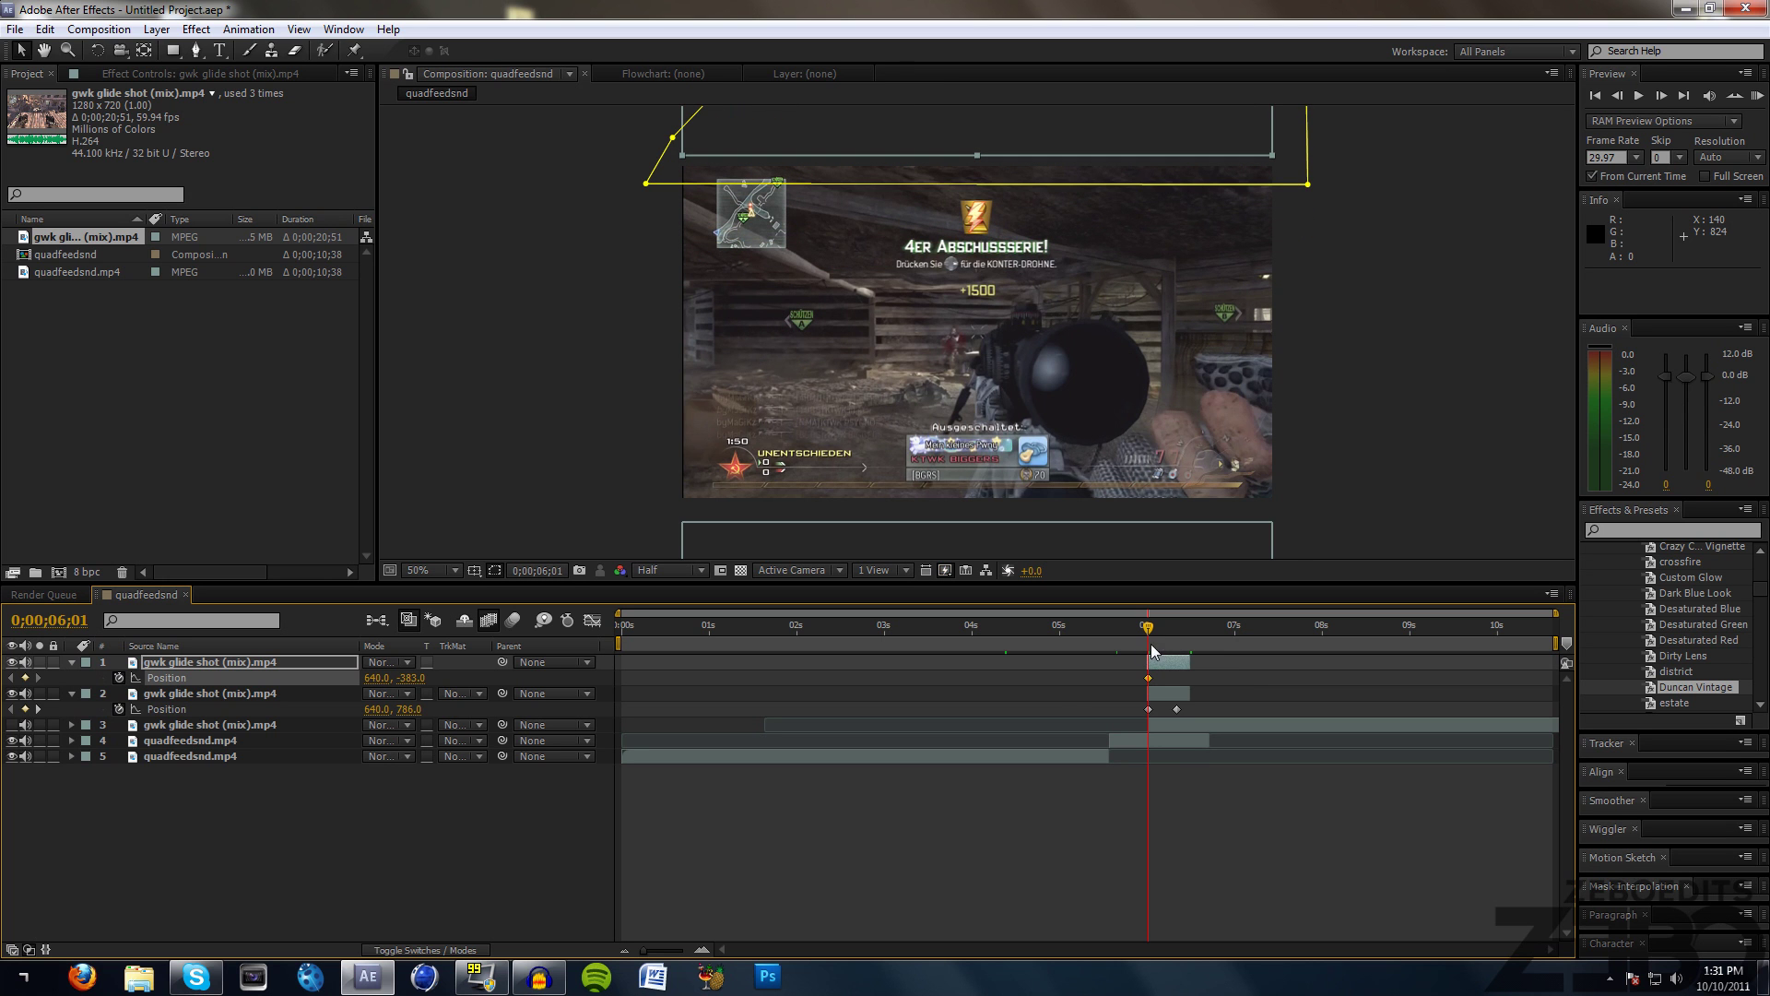
Add a second Position keyframe at 0;00;06;20 with the top layer's vertical value set to 360, and check the movement
click(1177, 630)
click(412, 677)
text(360)
key(Return)
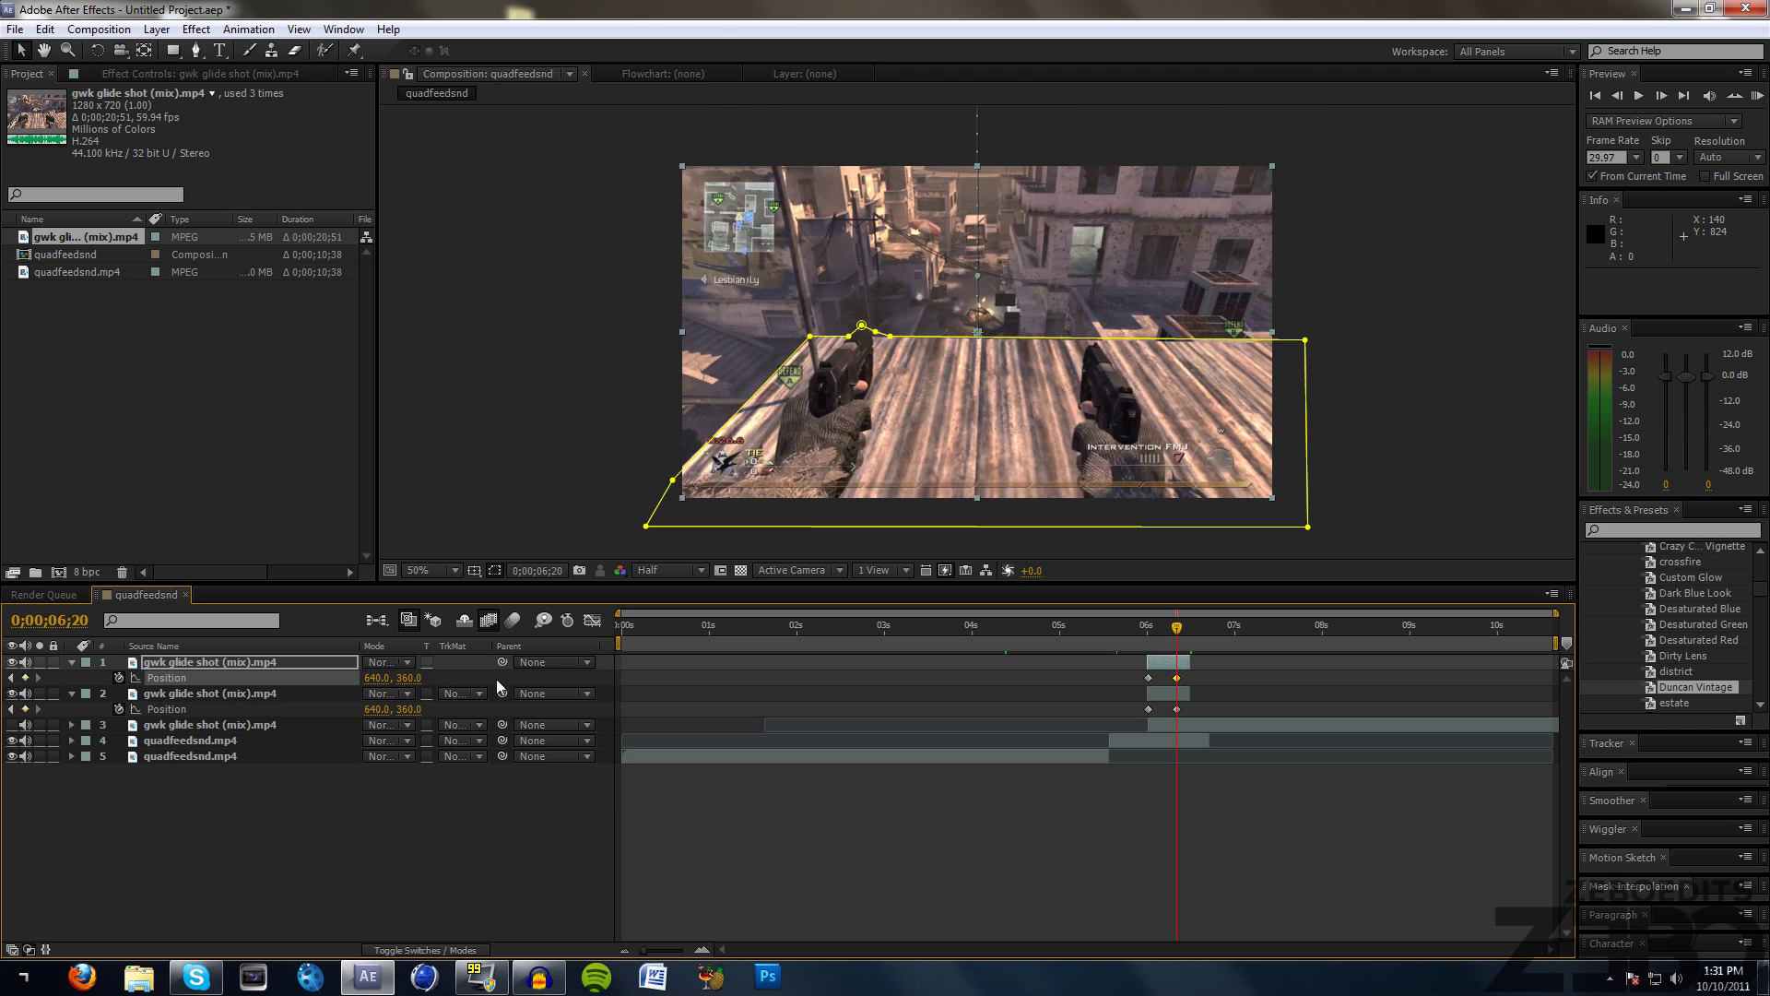
click(1157, 628)
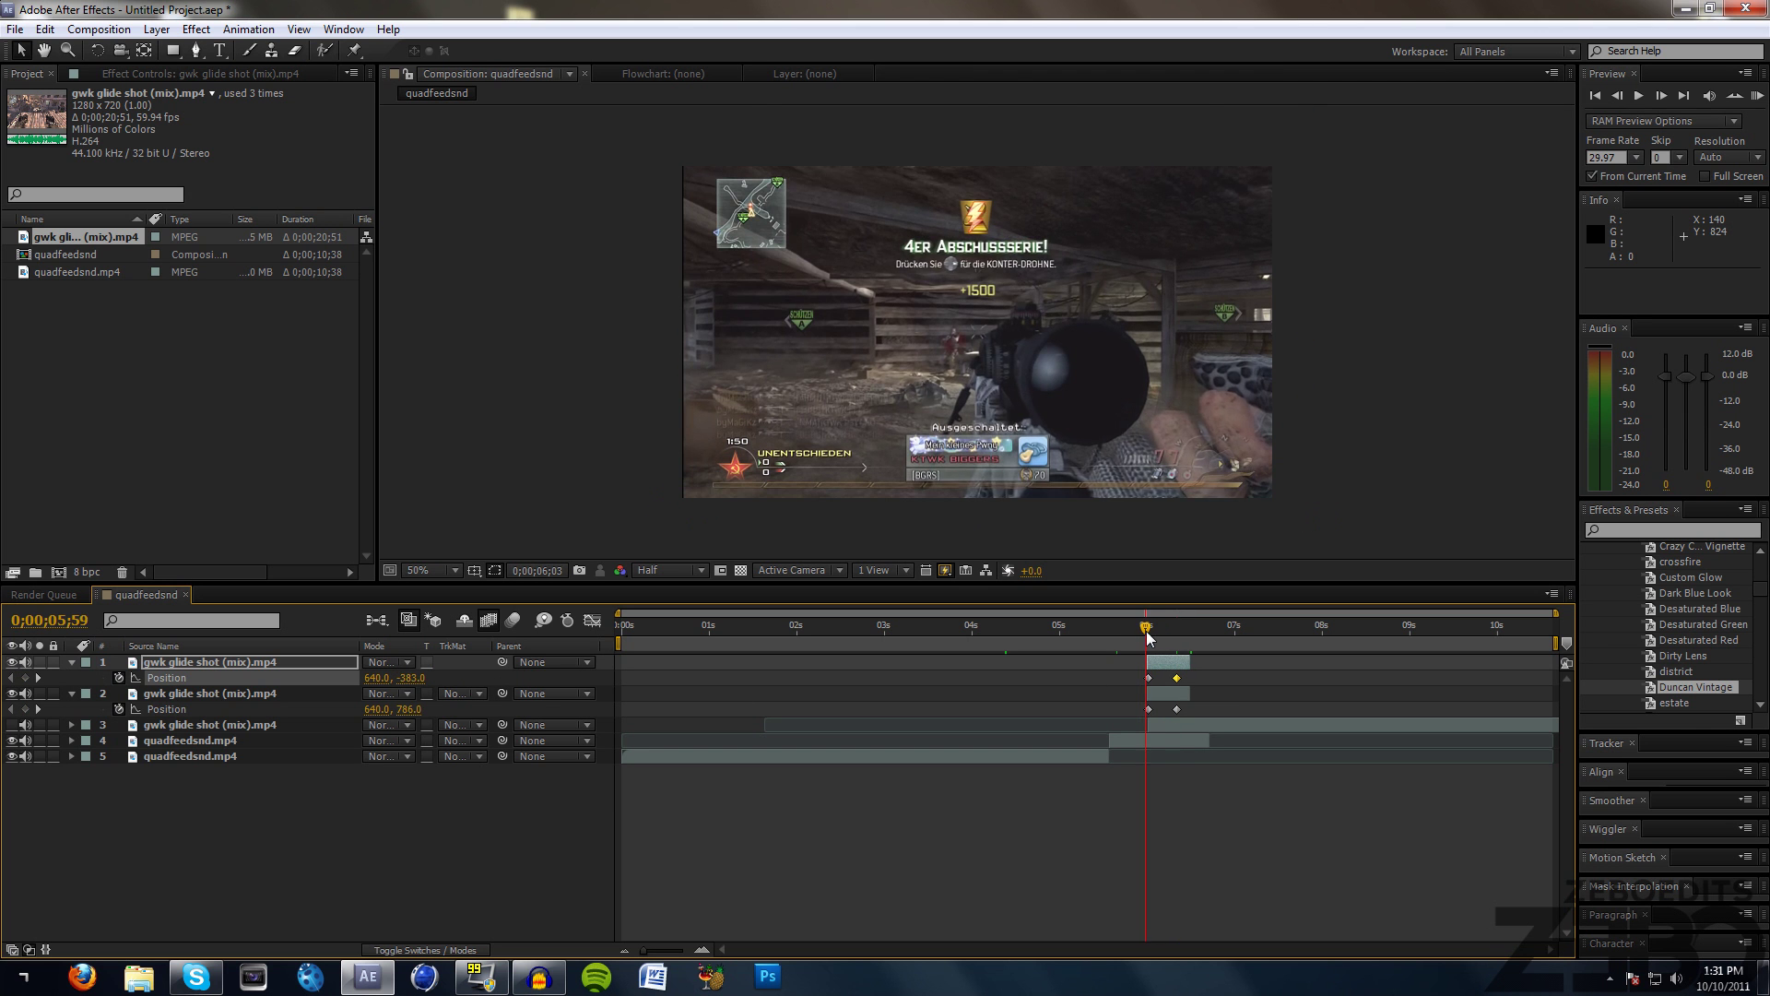
drag(1158, 629, 1169, 627)
click(1160, 778)
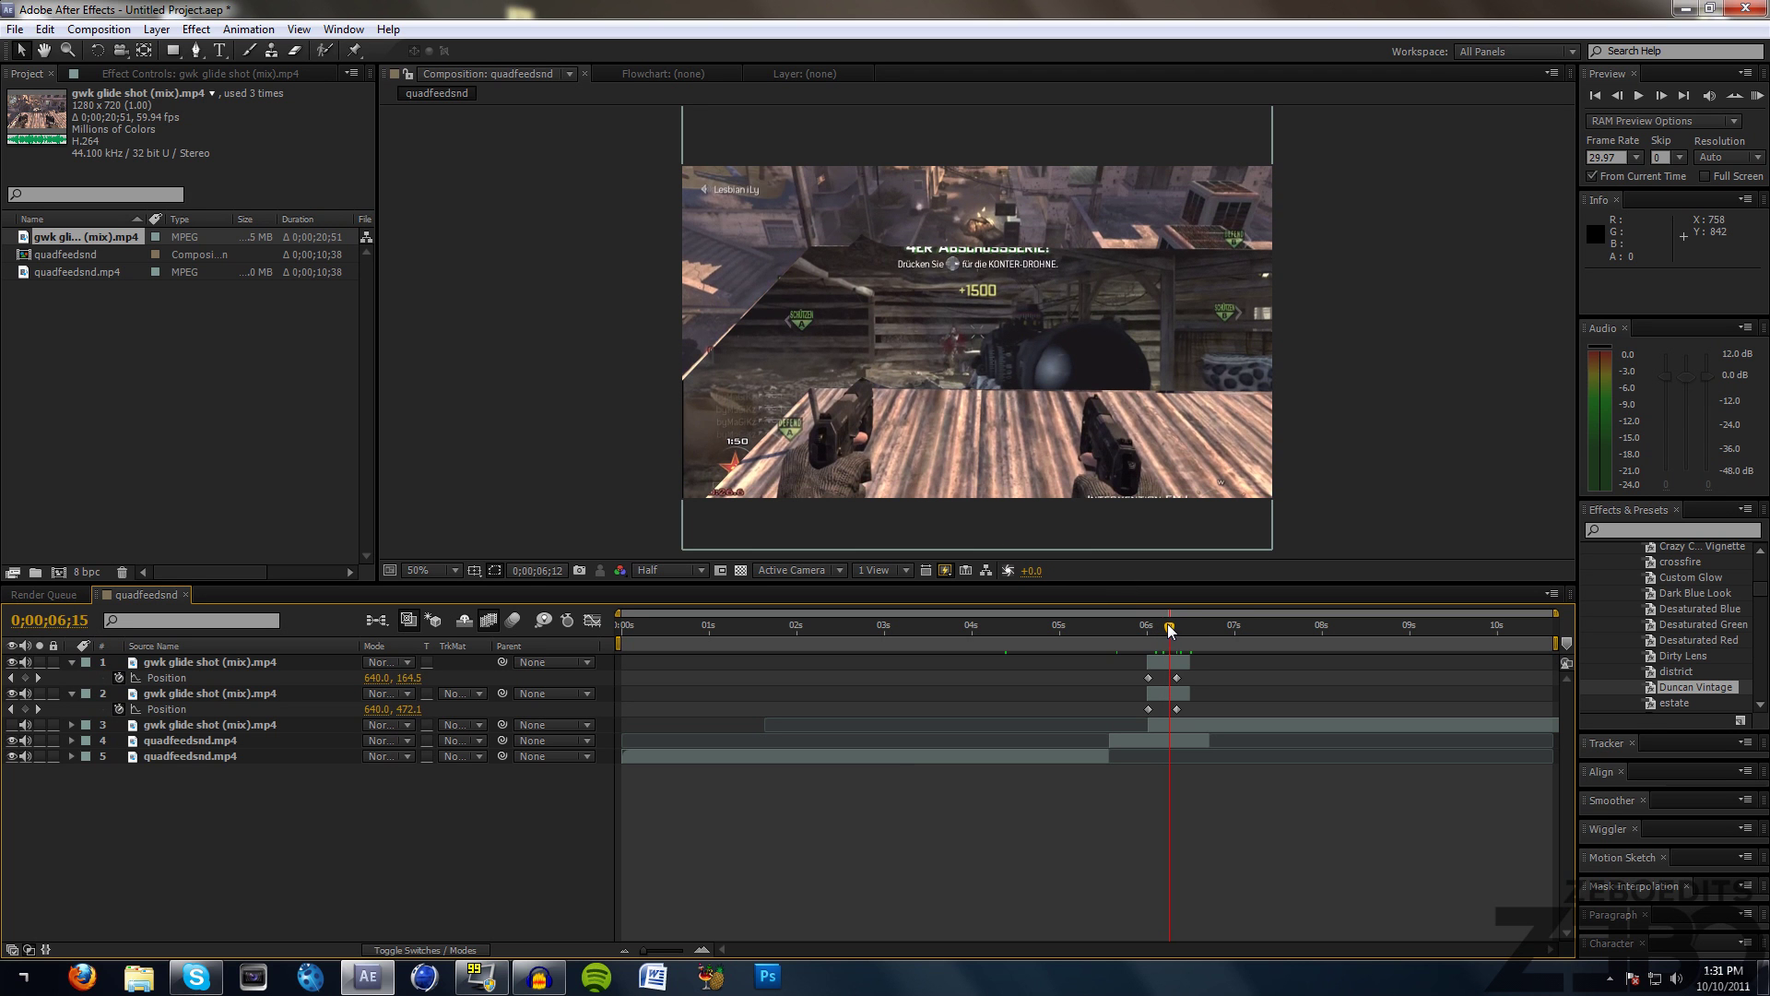
Try a 100-pixel mask feather on the top masked layer and settle on 10 pixels
click(190, 663)
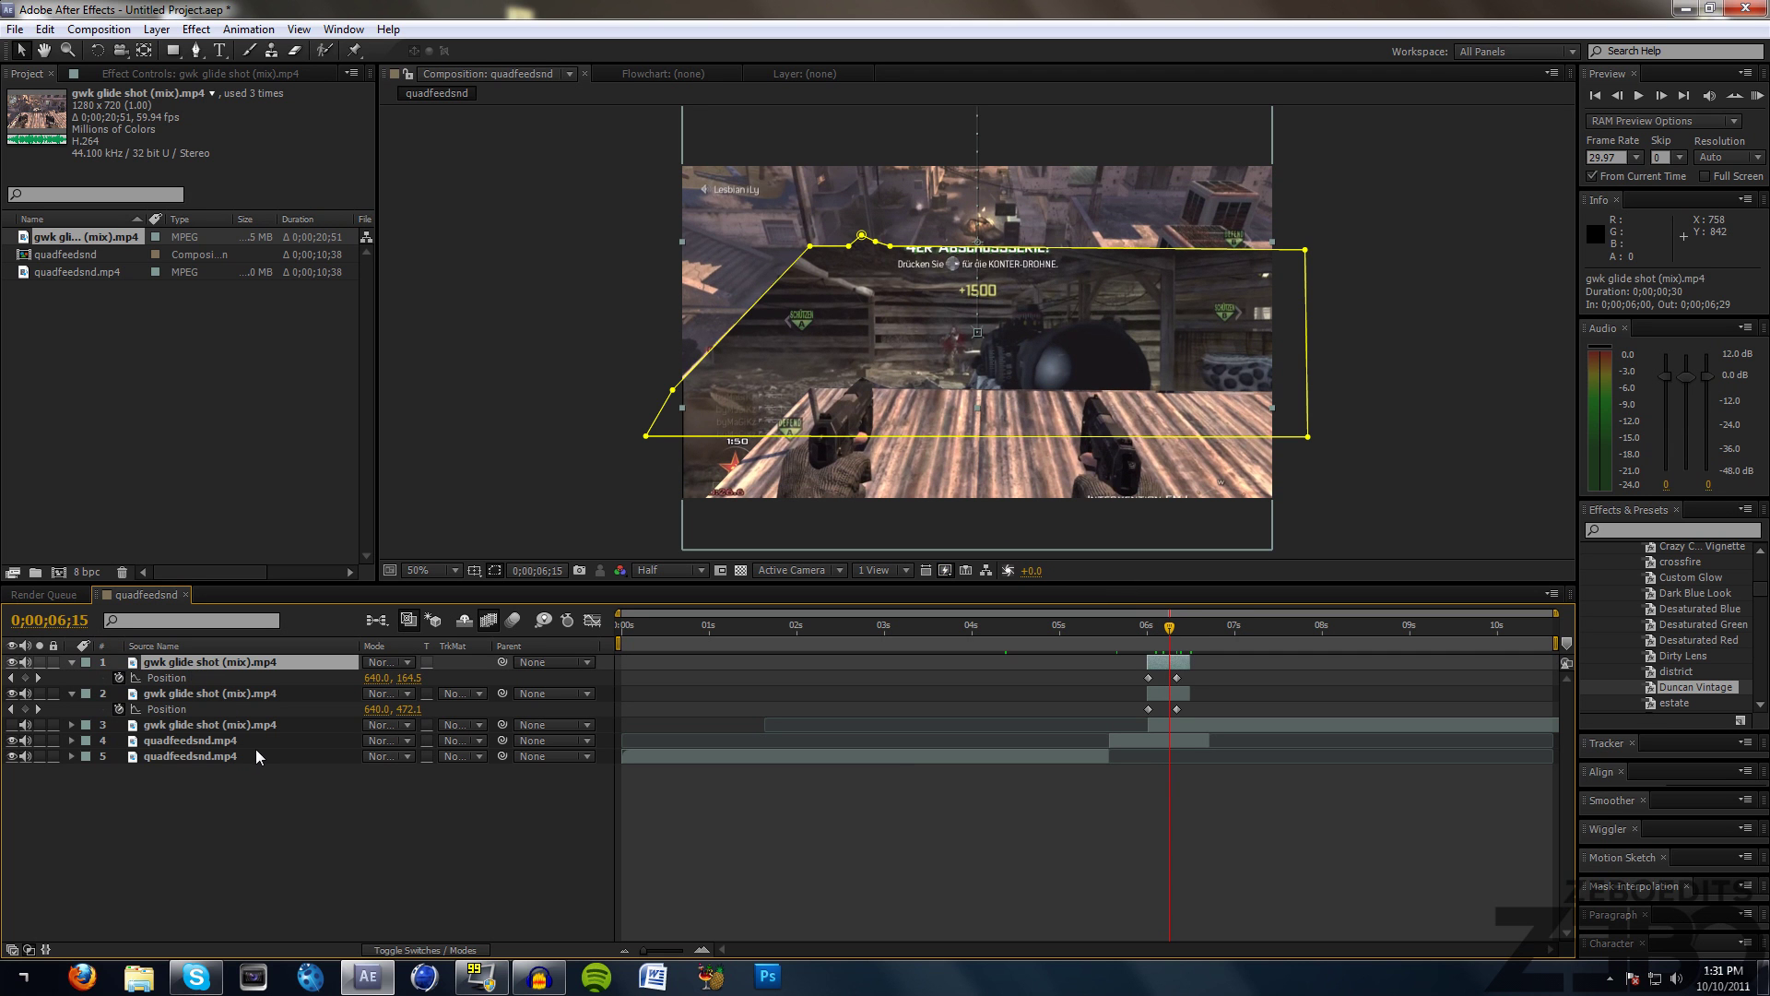
key(f)
click(410, 693)
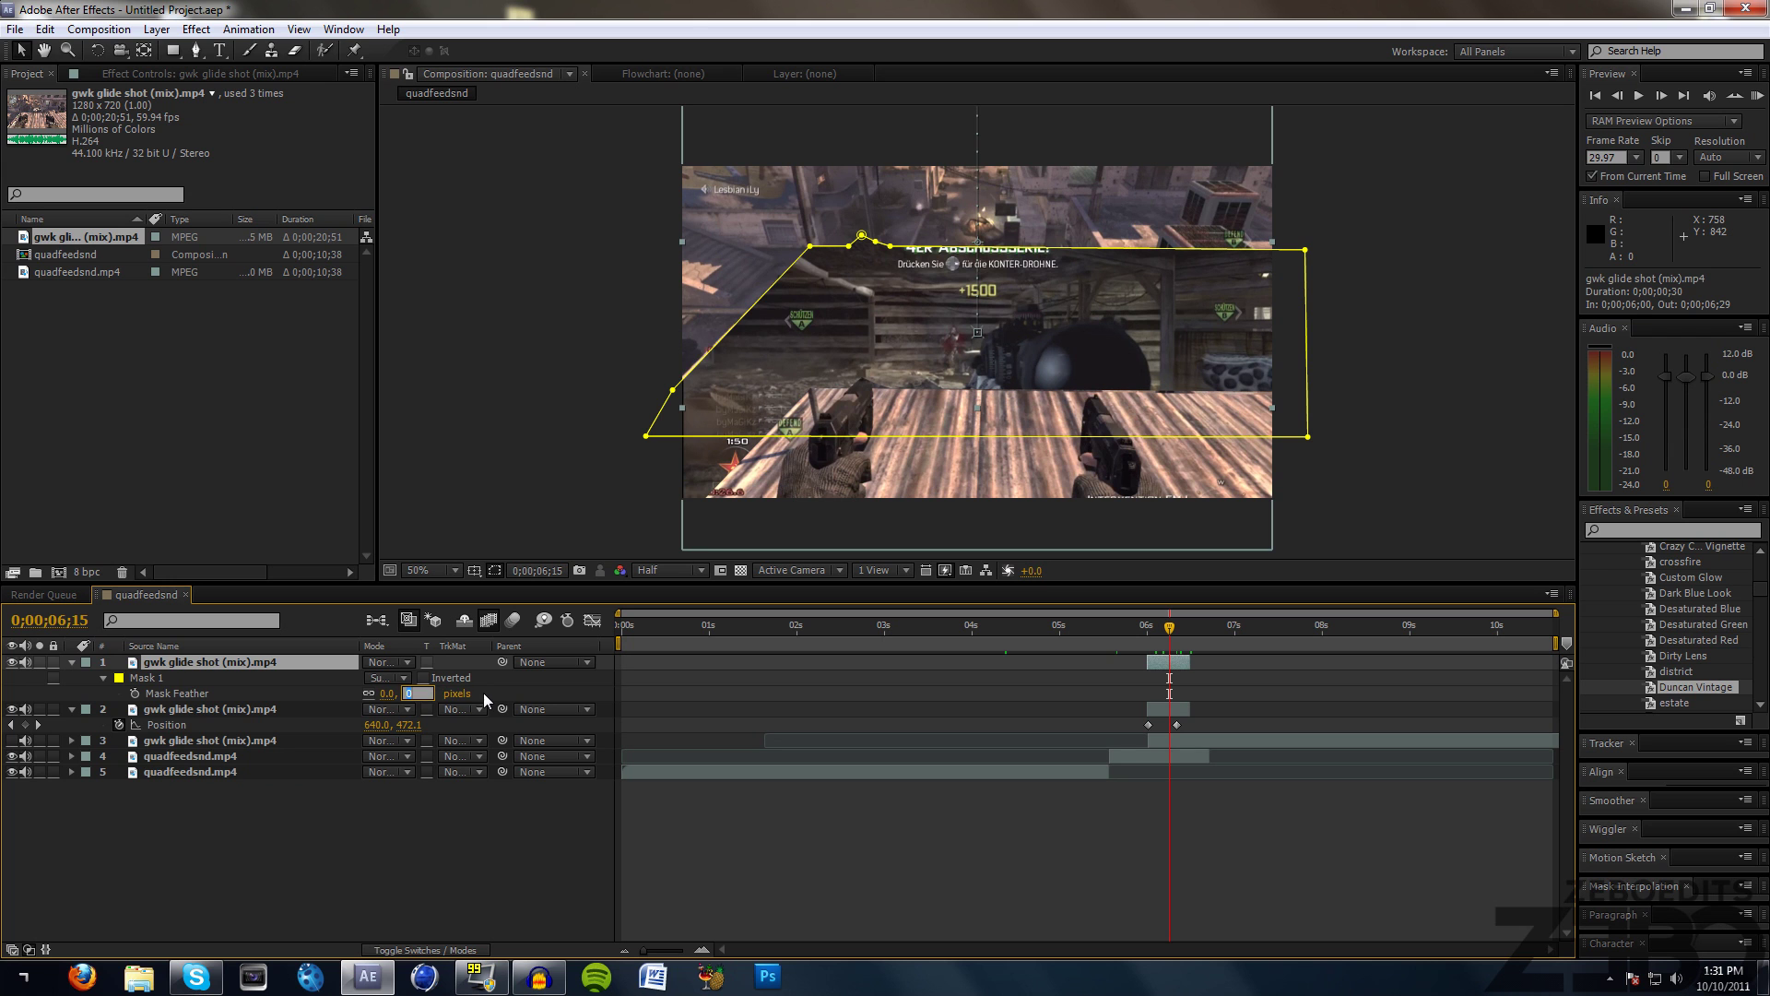
text(100)
key(Return)
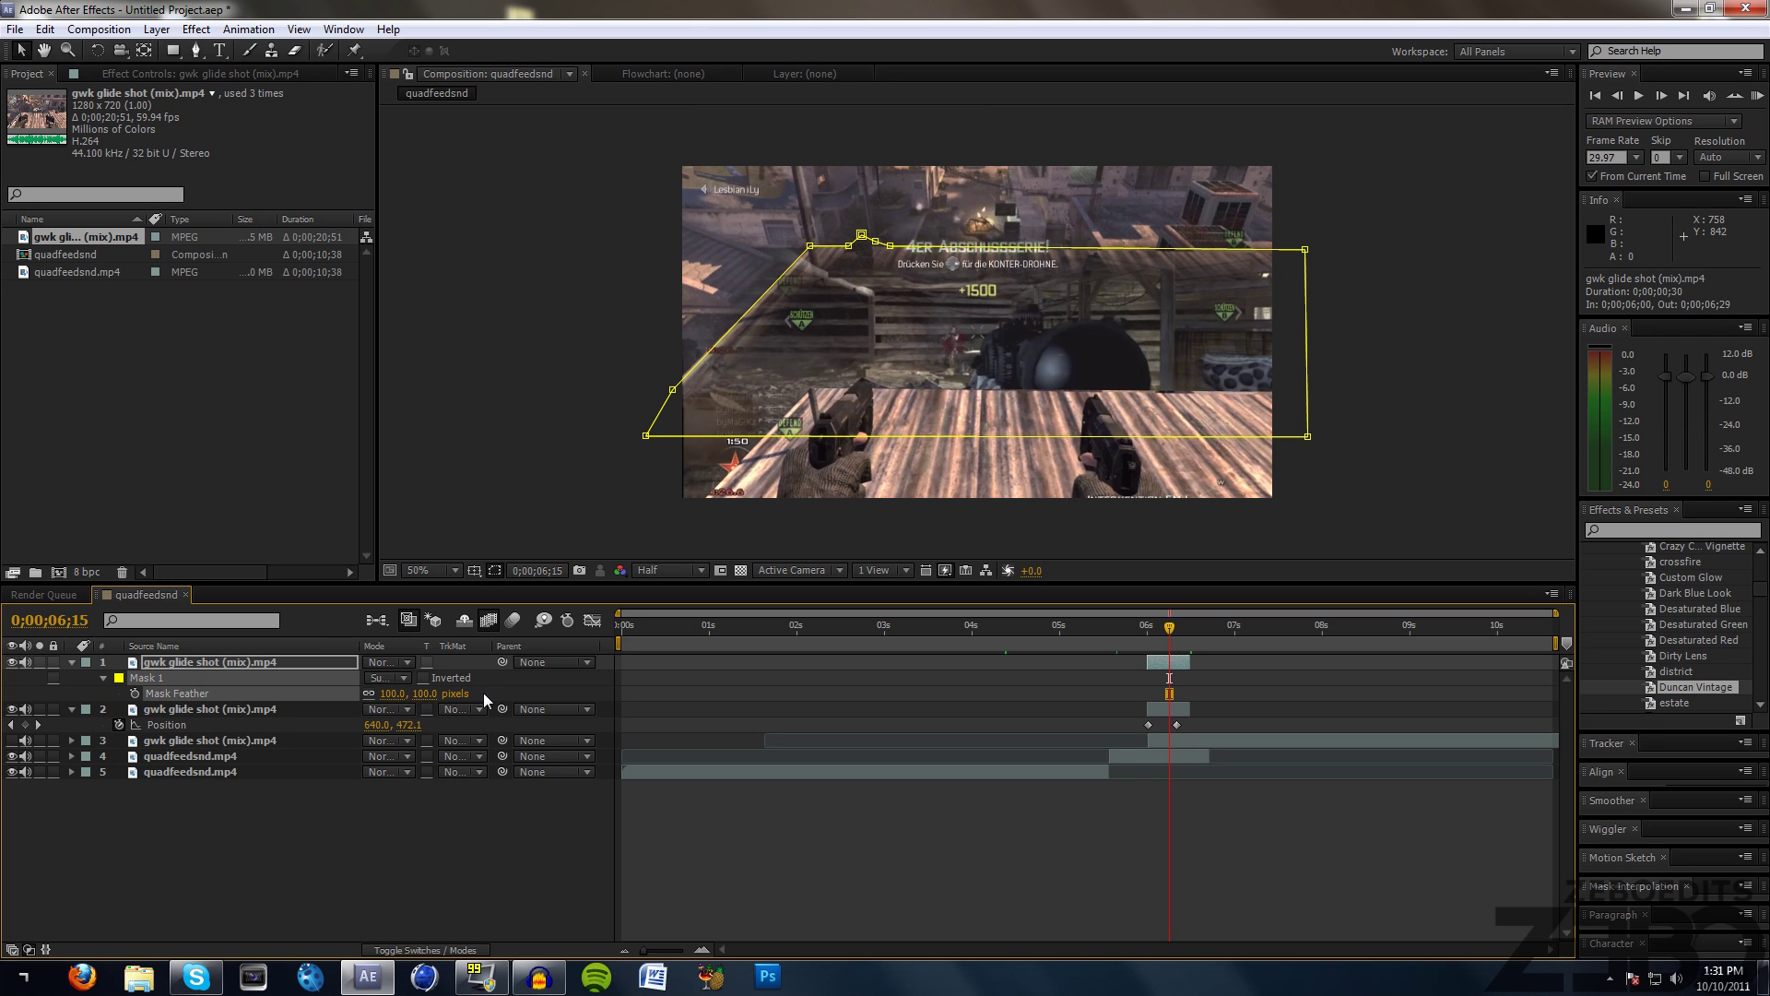
click(426, 693)
text(10)
key(Return)
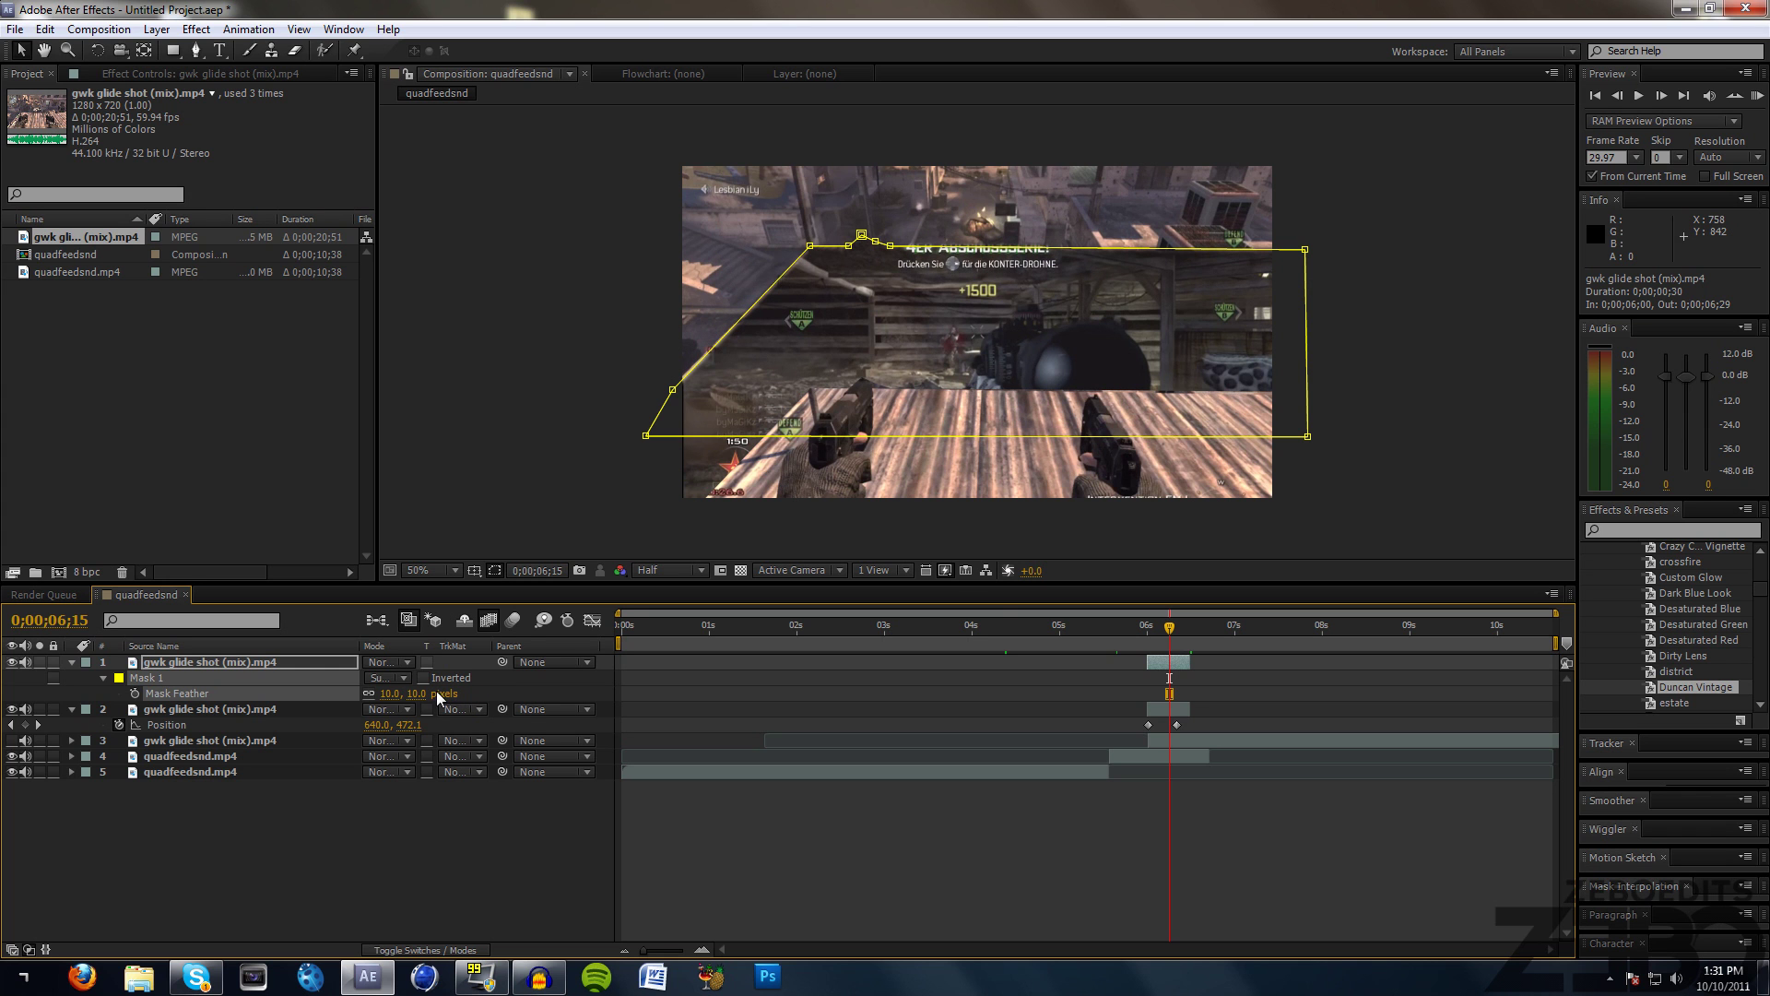
click(1000, 846)
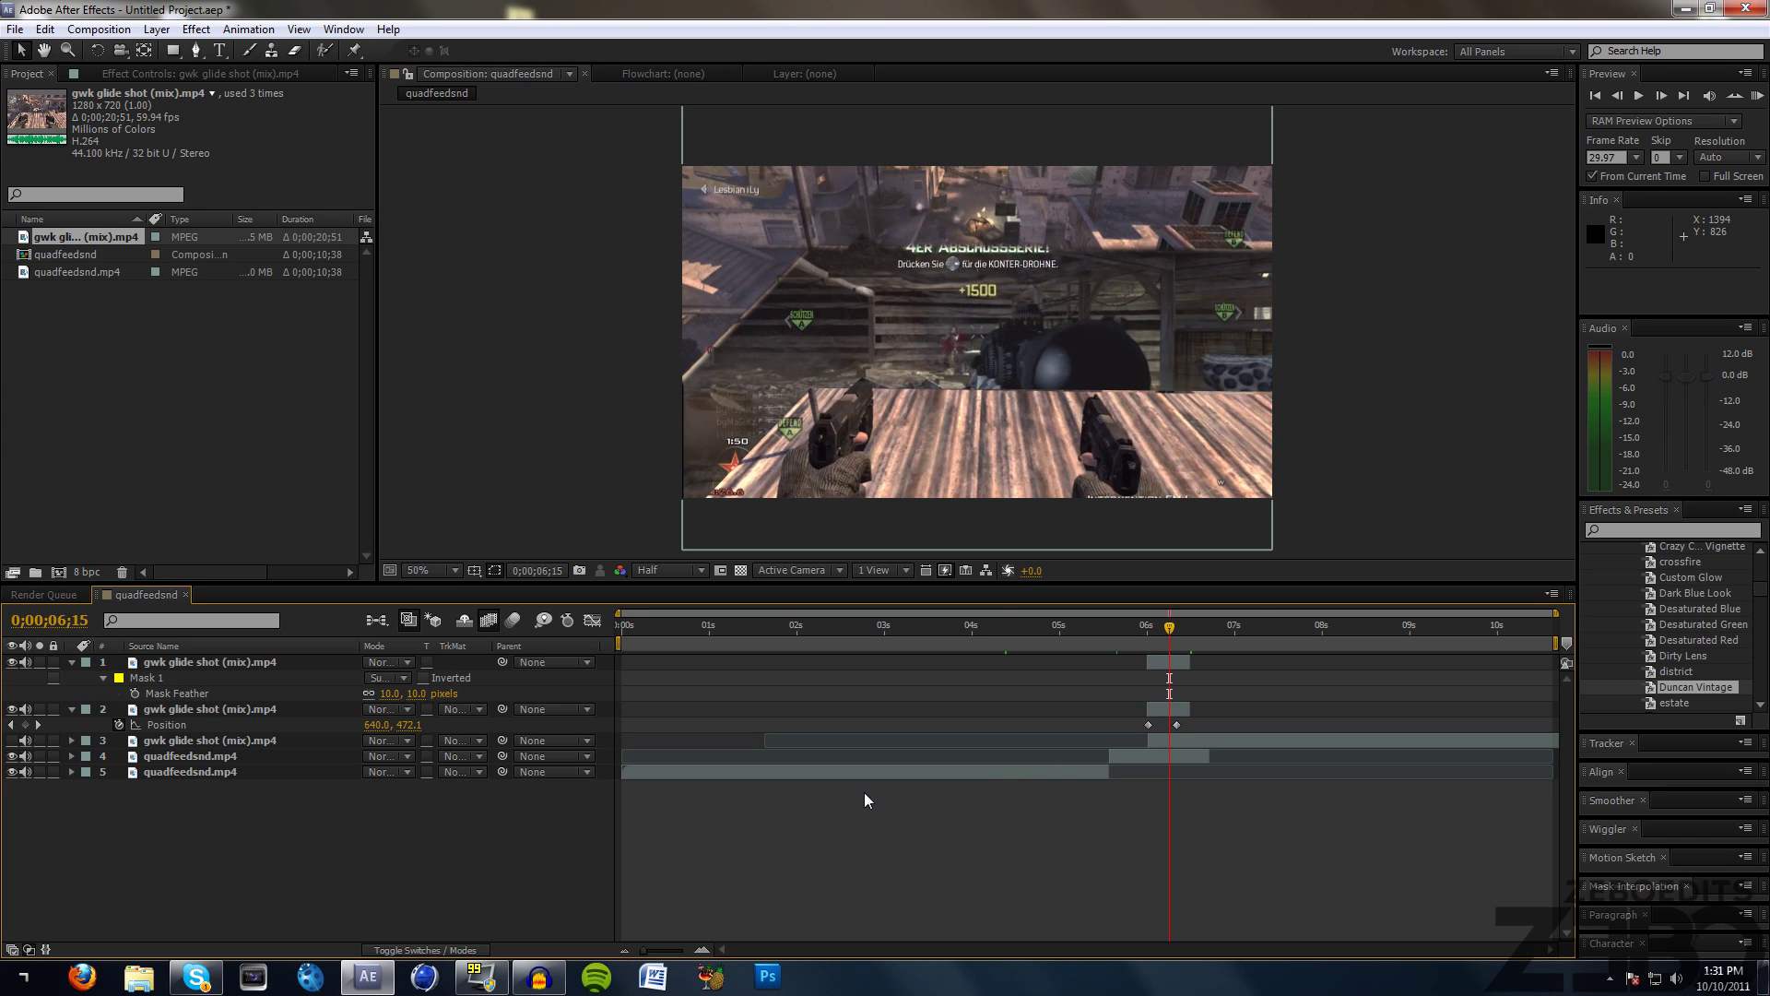
Set the mask feather of the second masked layer to 10 pixels
click(1176, 710)
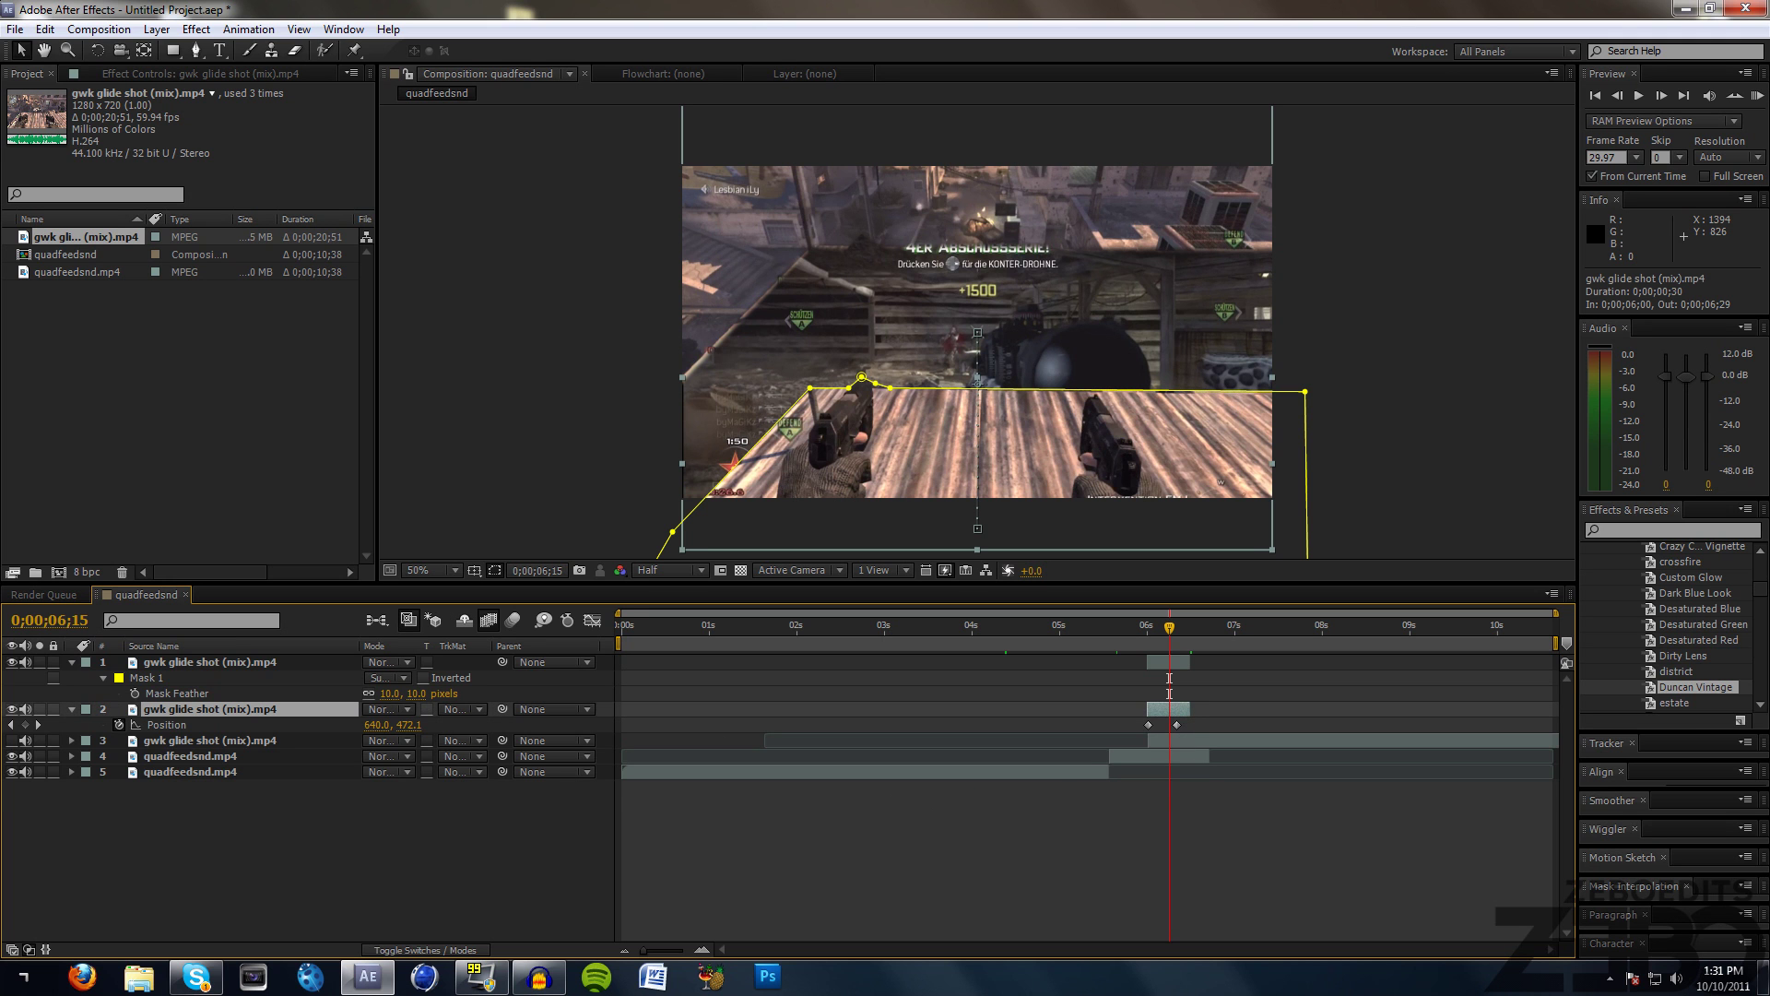
key(f)
click(409, 739)
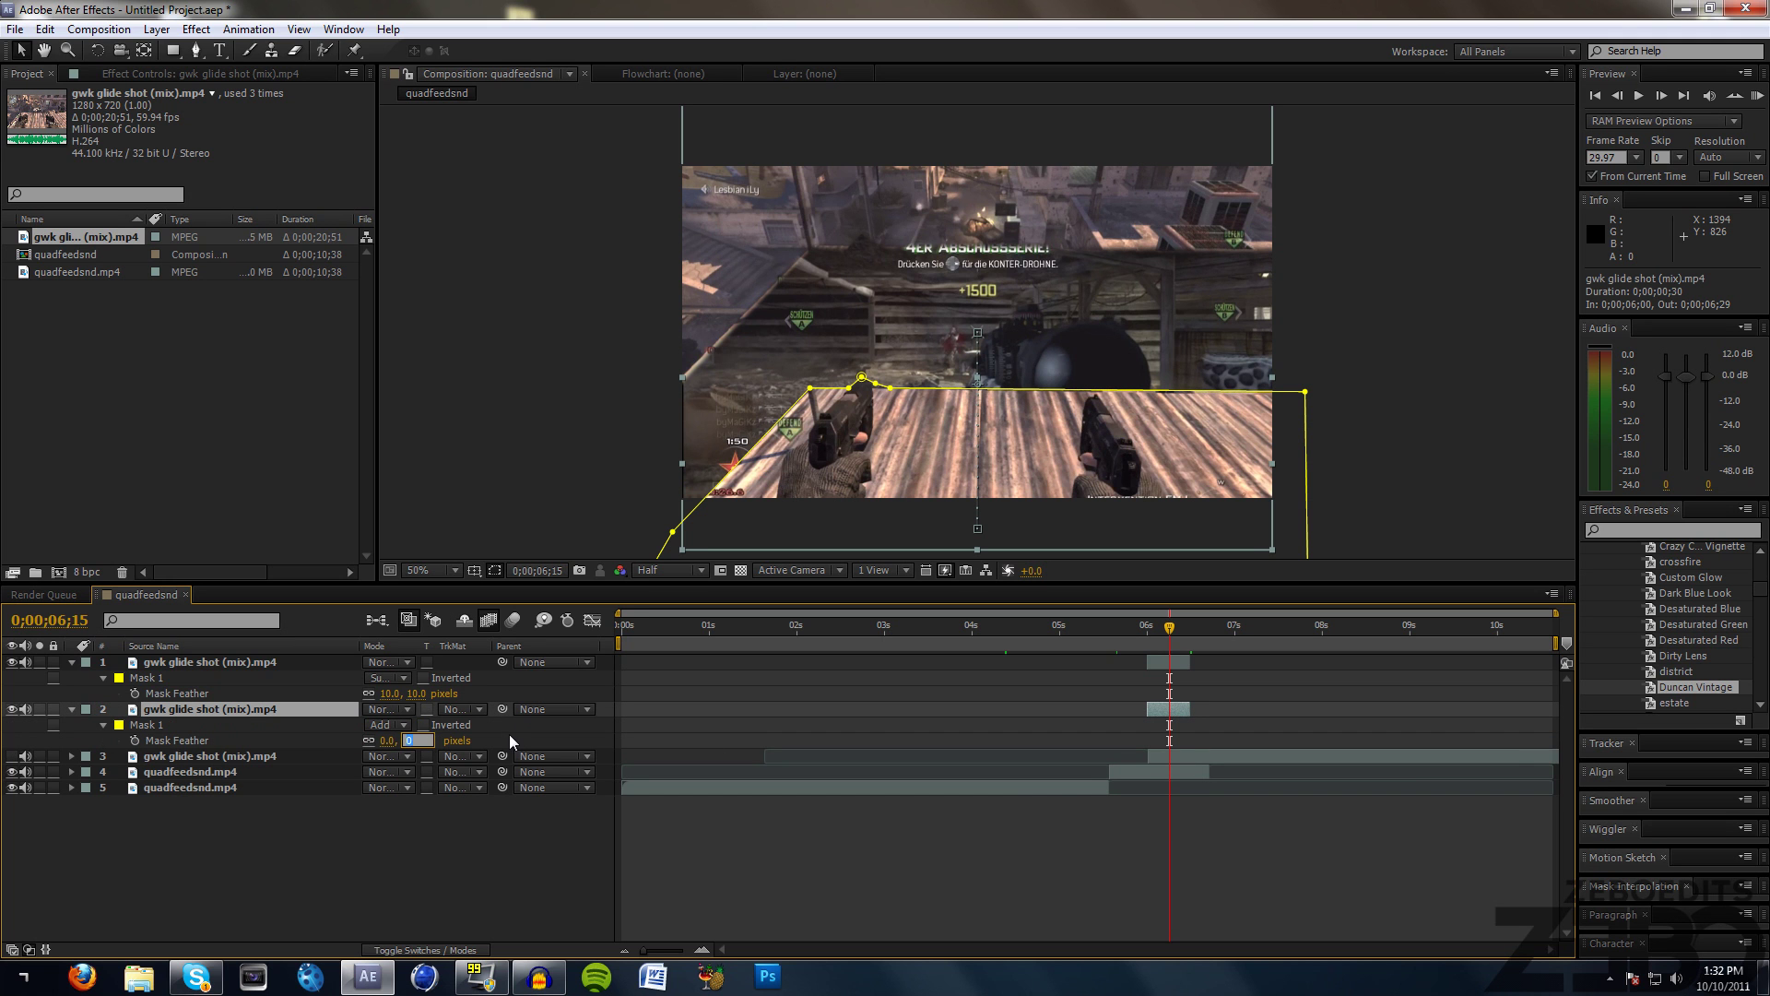
text(10)
key(Return)
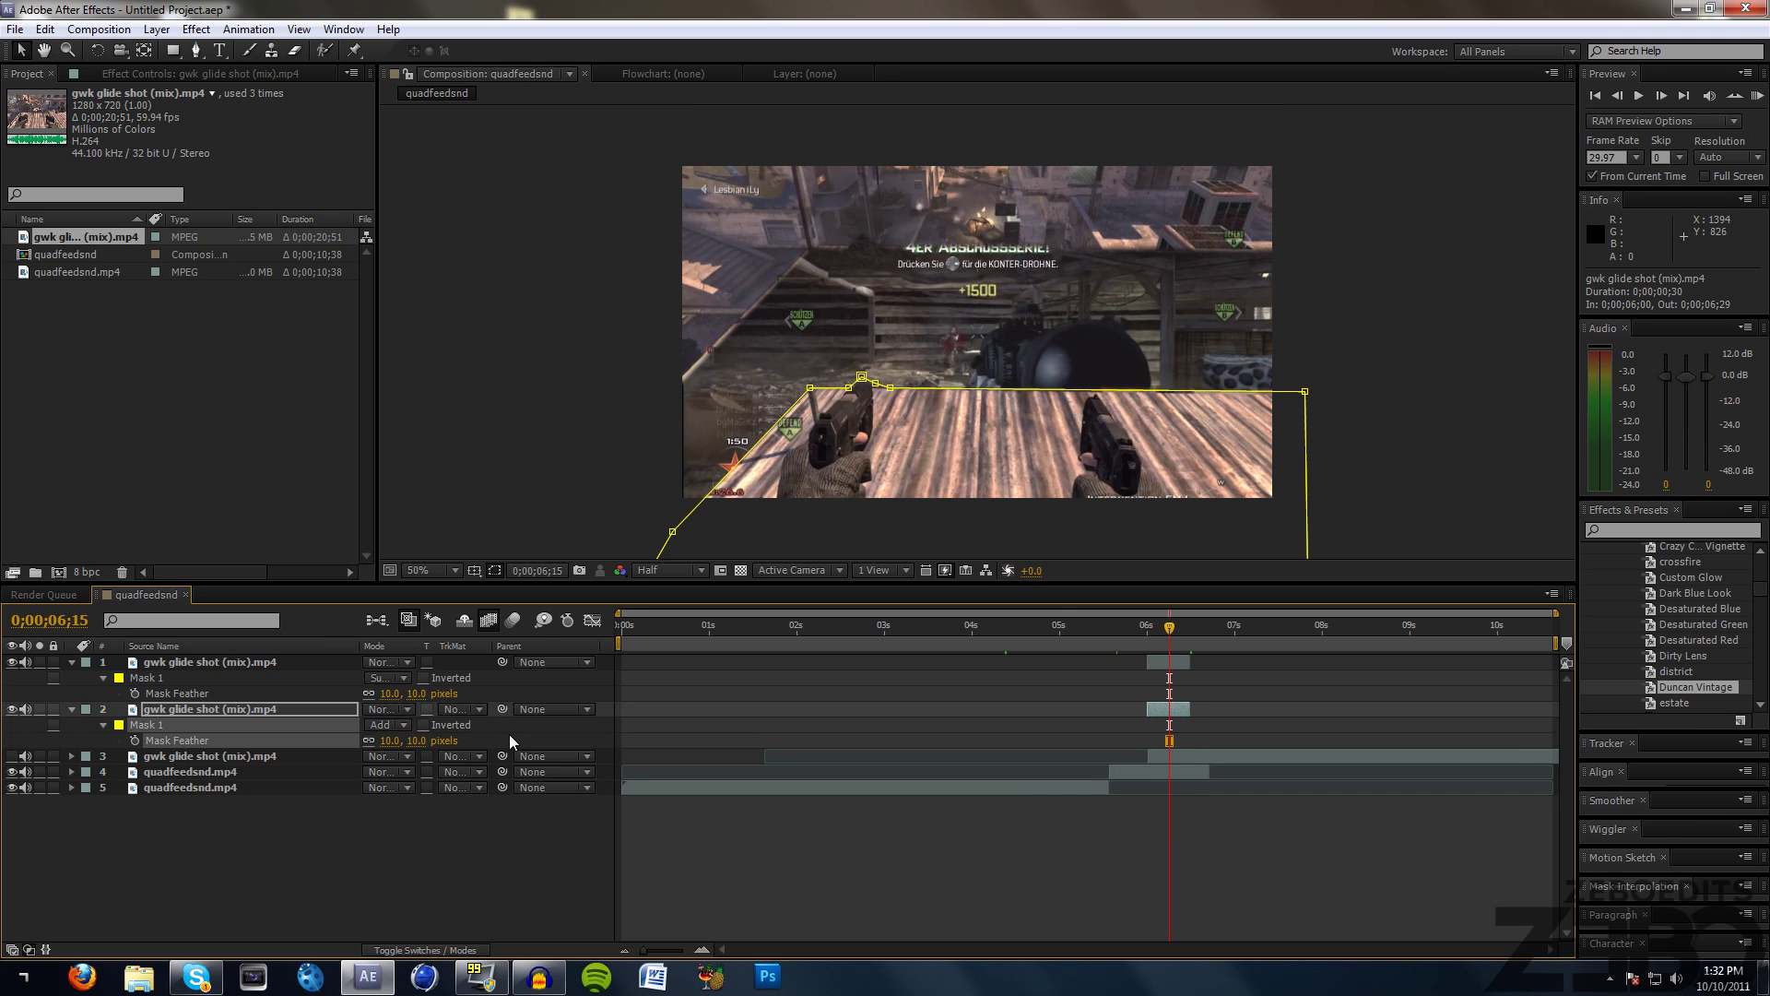
click(904, 857)
Trim the quadfeedsnd freeze-frame layer to end at 0;00;06;20 and shift the unmasked gwk glide shot layer to start at 0;00;06;21
mouse_move(1175, 633)
mouse_down()
mouse_move(1148, 630)
mouse_move(1181, 630)
mouse_up()
click(1198, 754)
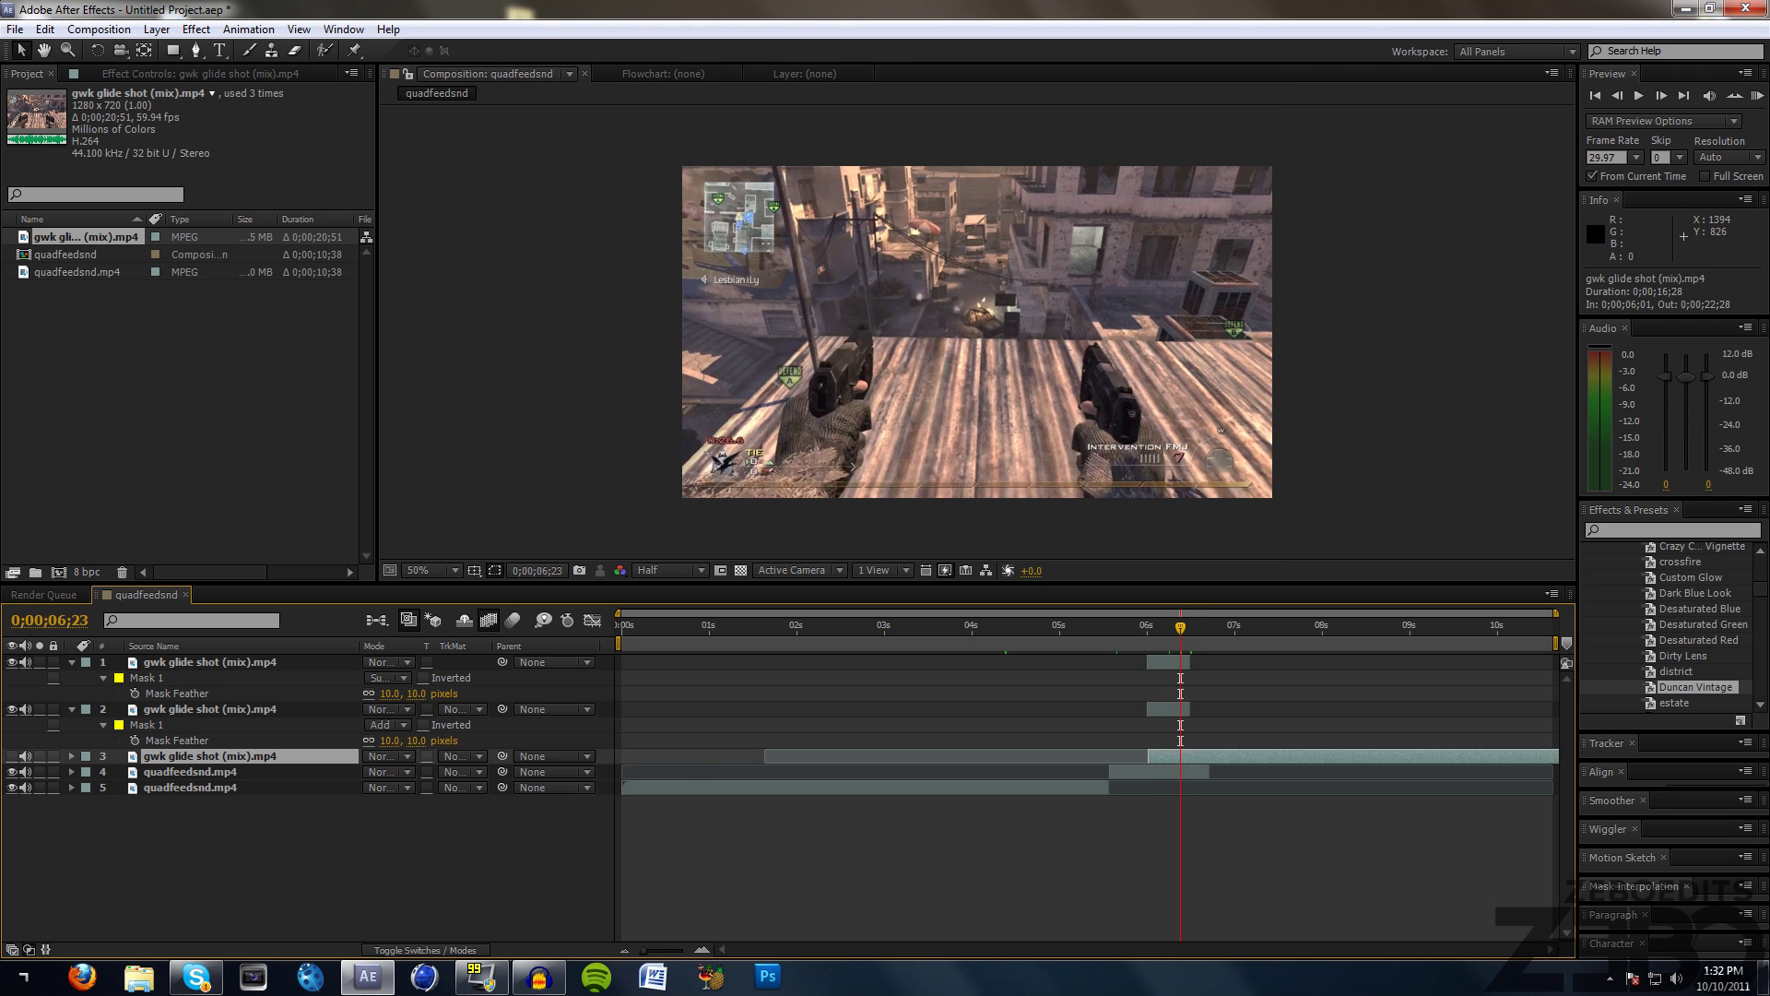
drag(1175, 633, 1175, 633)
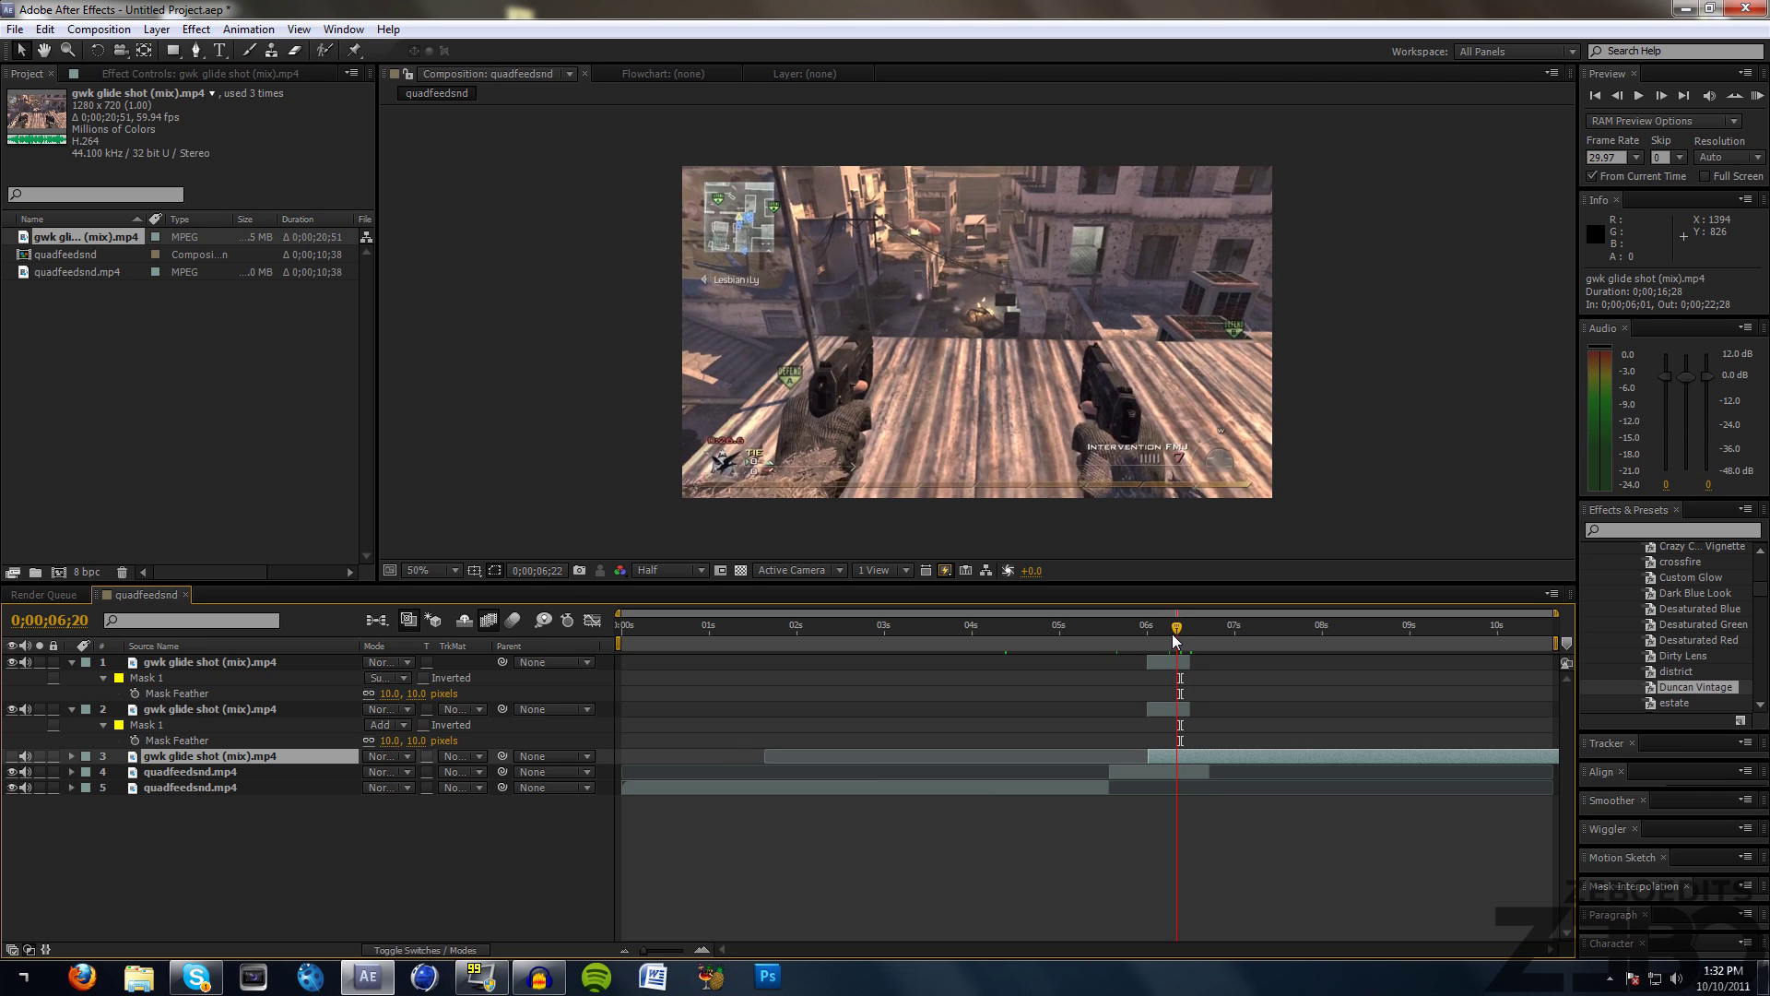
click(269, 775)
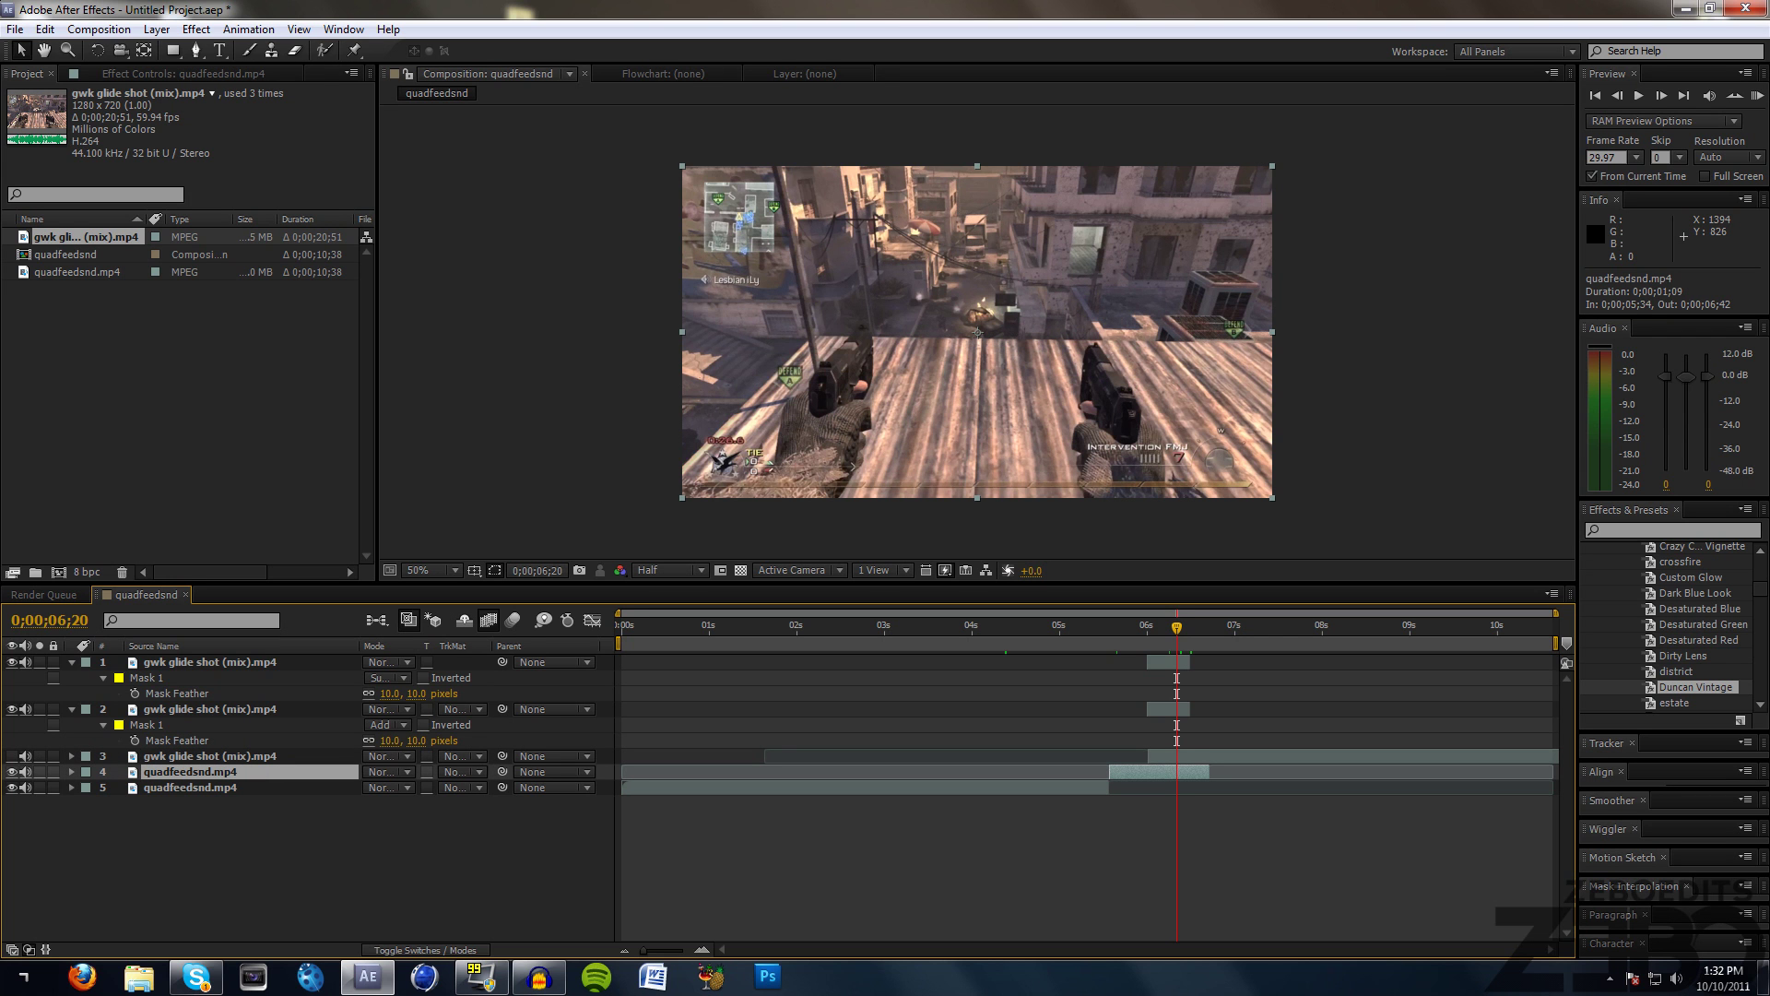
key(alt+])
drag(1186, 754, 1214, 747)
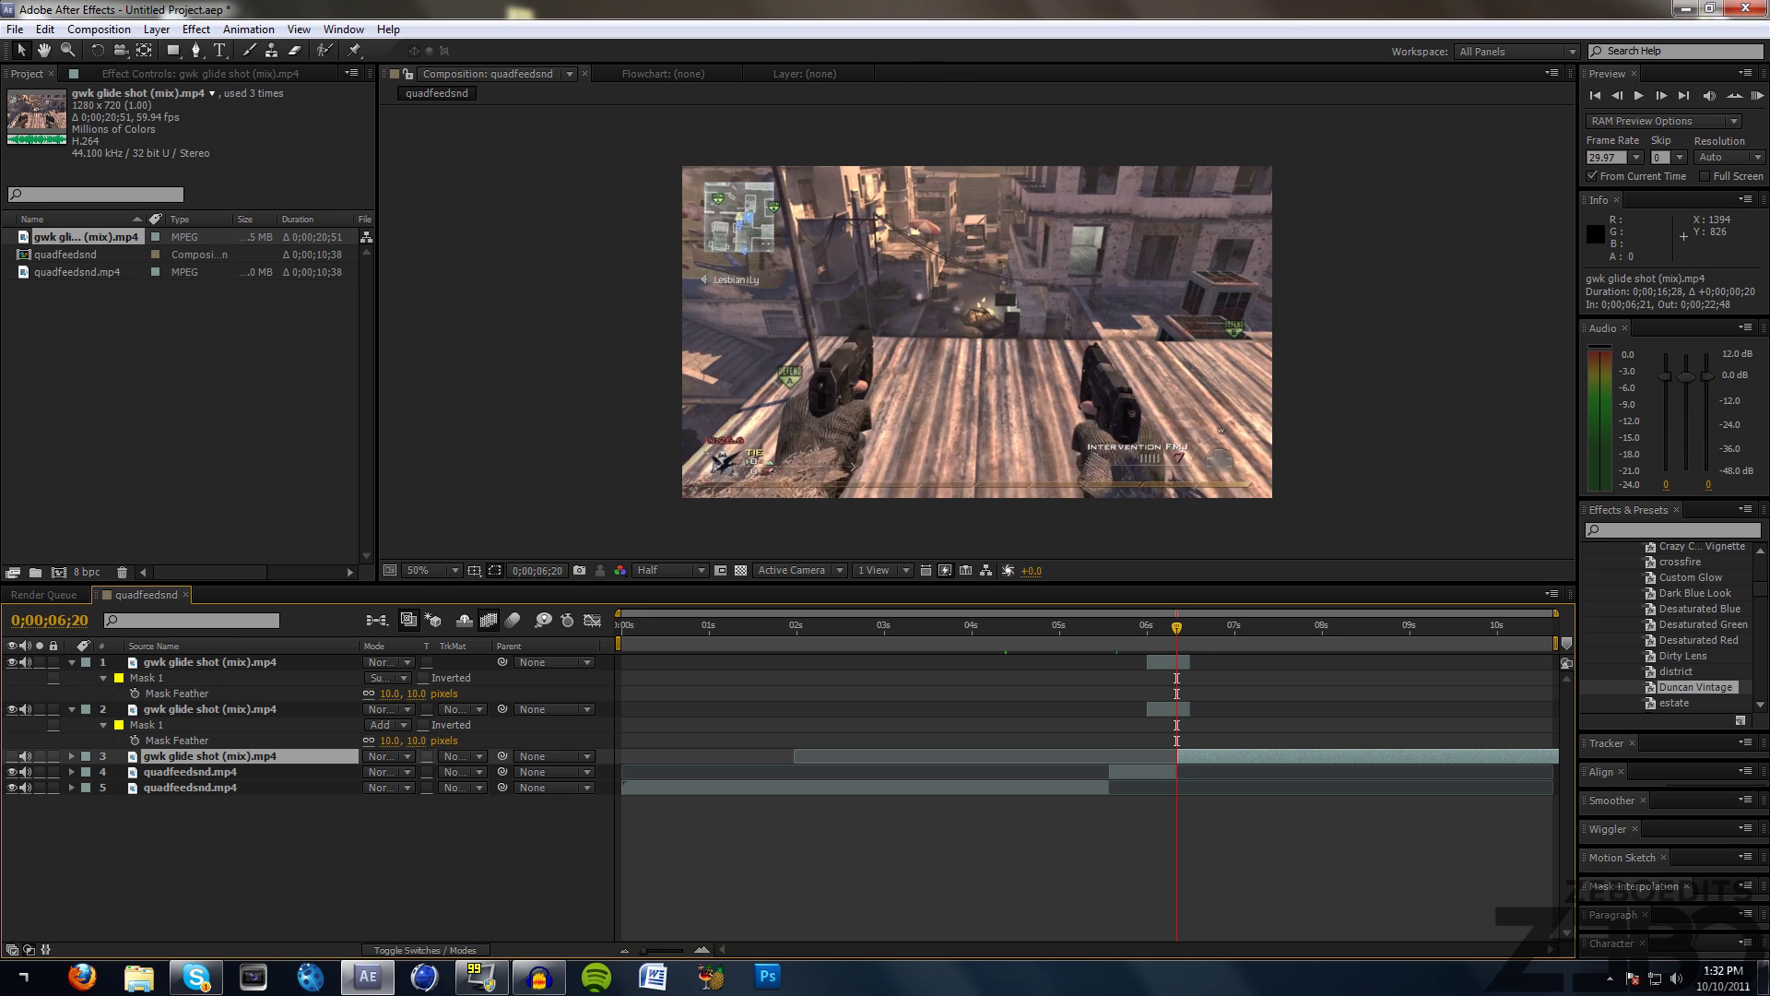
Trim the ends of both masked layers so their out points are at 0;00;06;20, directly before the unmasked clip
drag(1190, 710, 1176, 662)
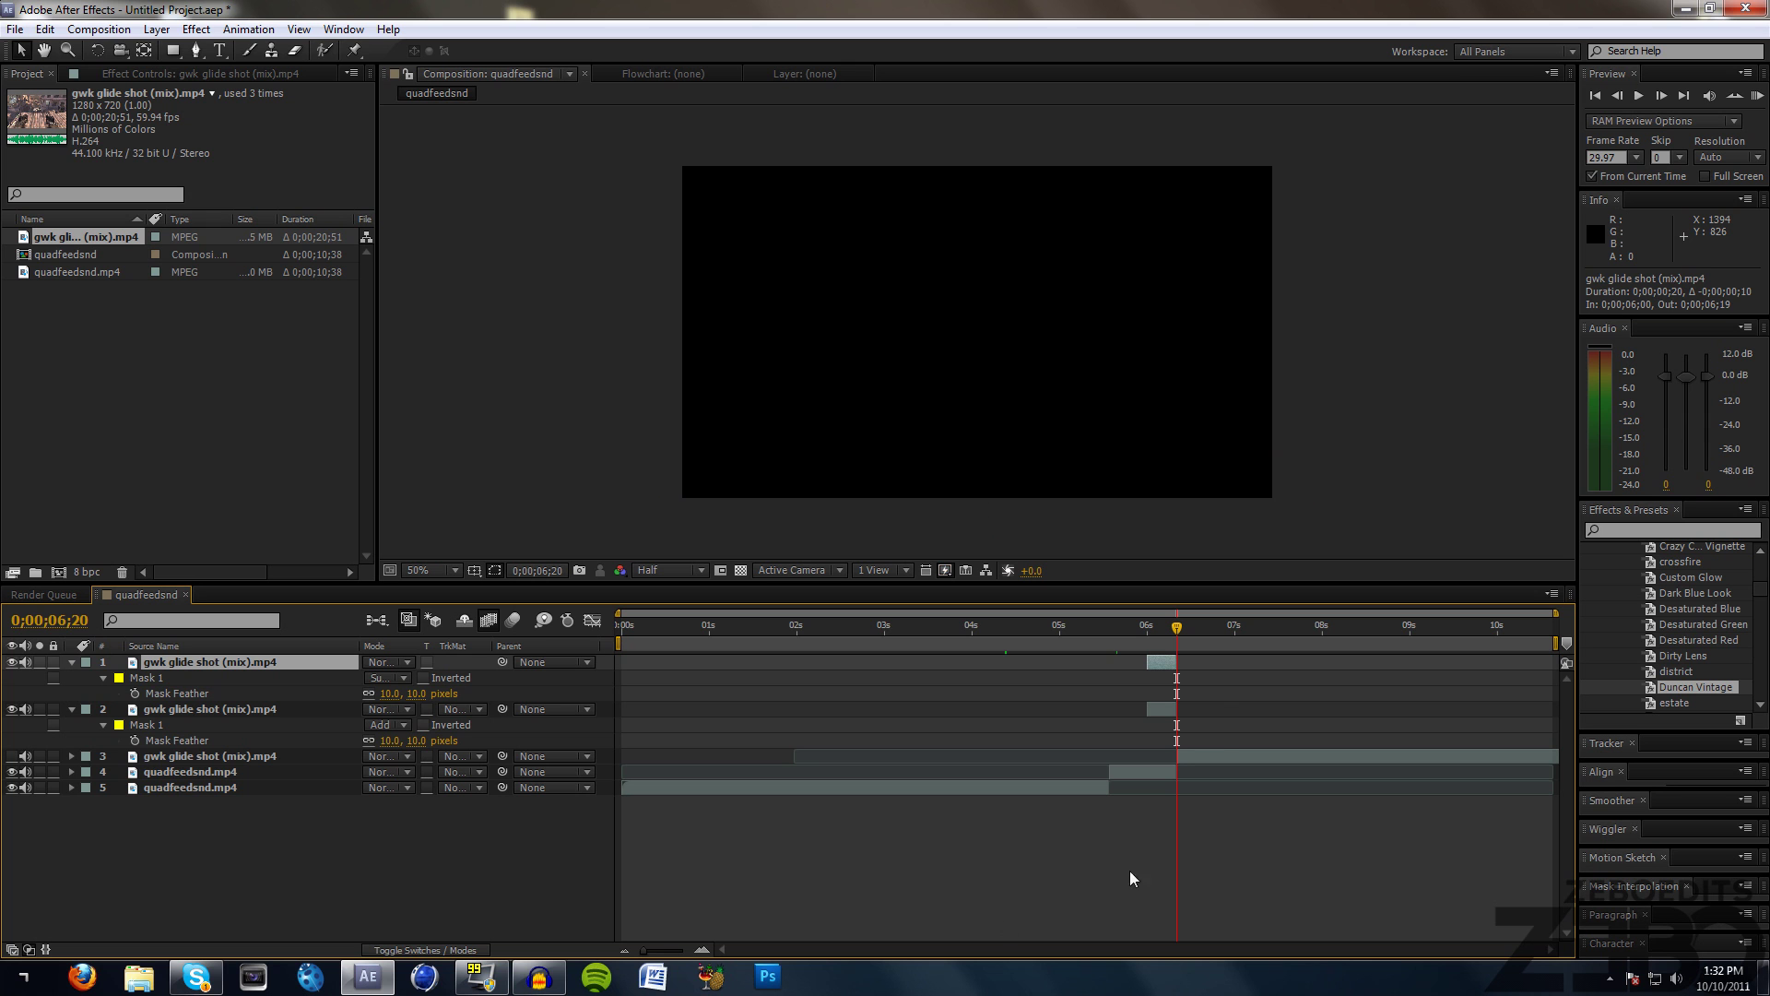
drag(666, 952, 691, 954)
drag(1084, 710, 1133, 662)
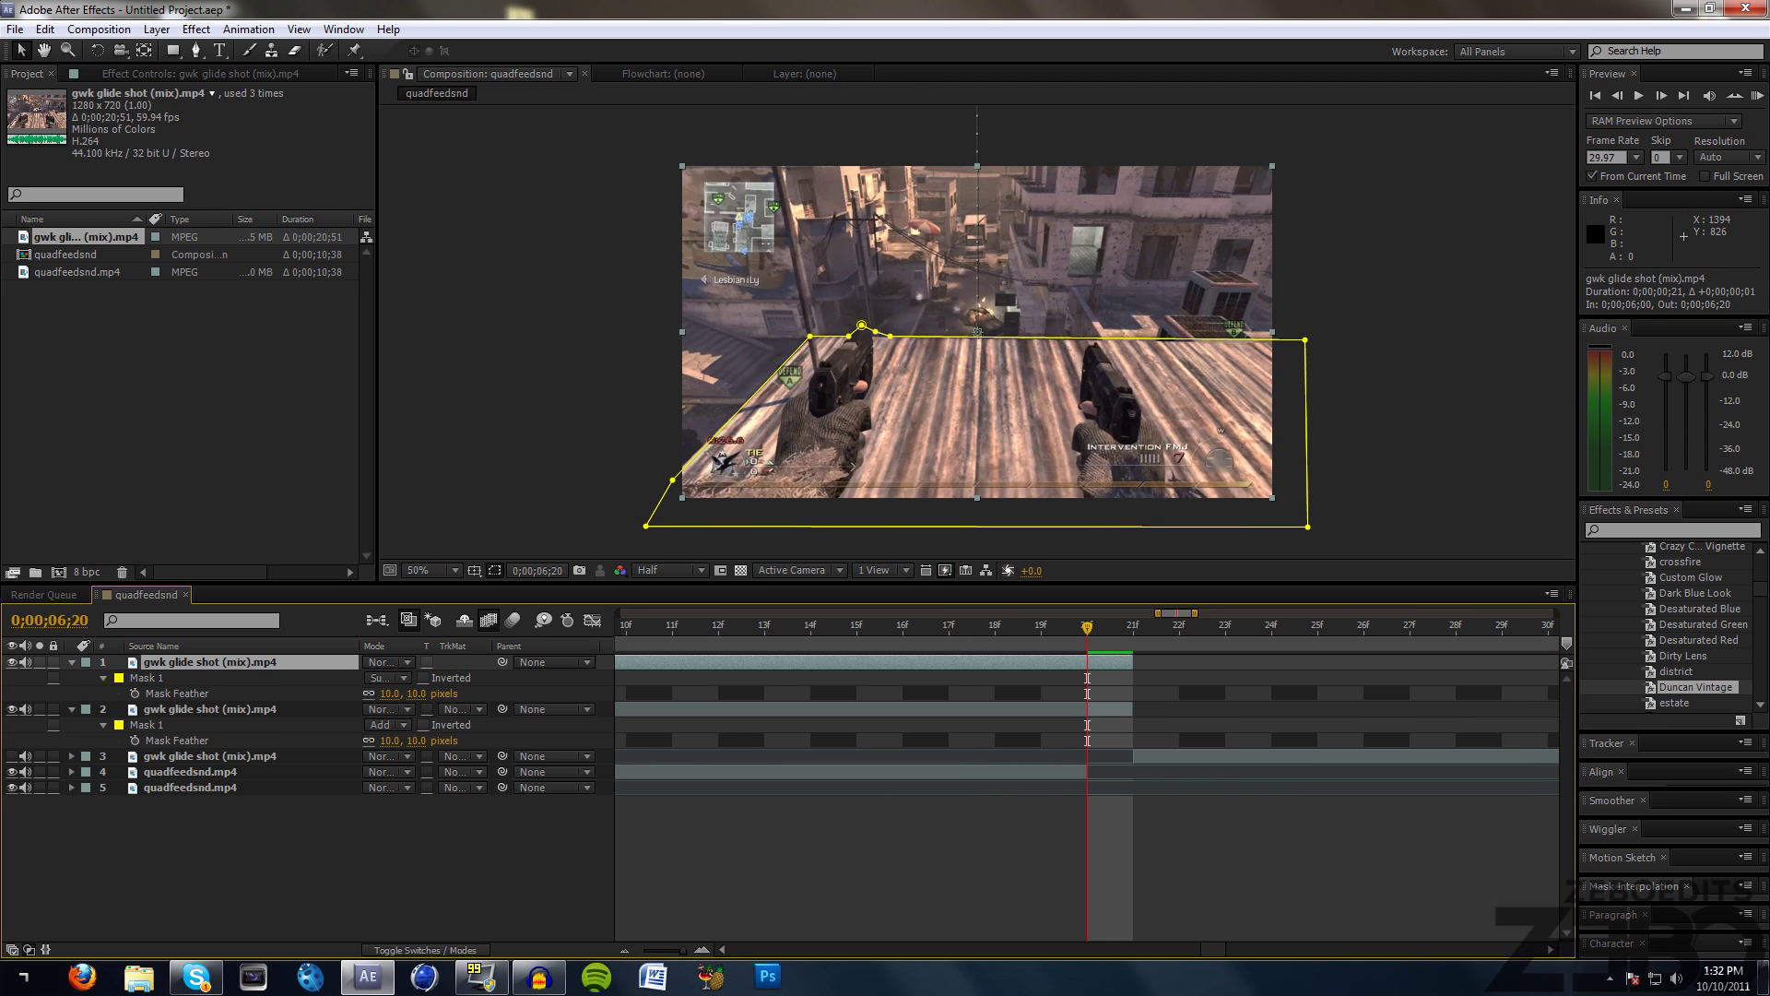
Make the unmasked gwk glide shot layer visible and check the frames around 0;00;06;22
click(1136, 628)
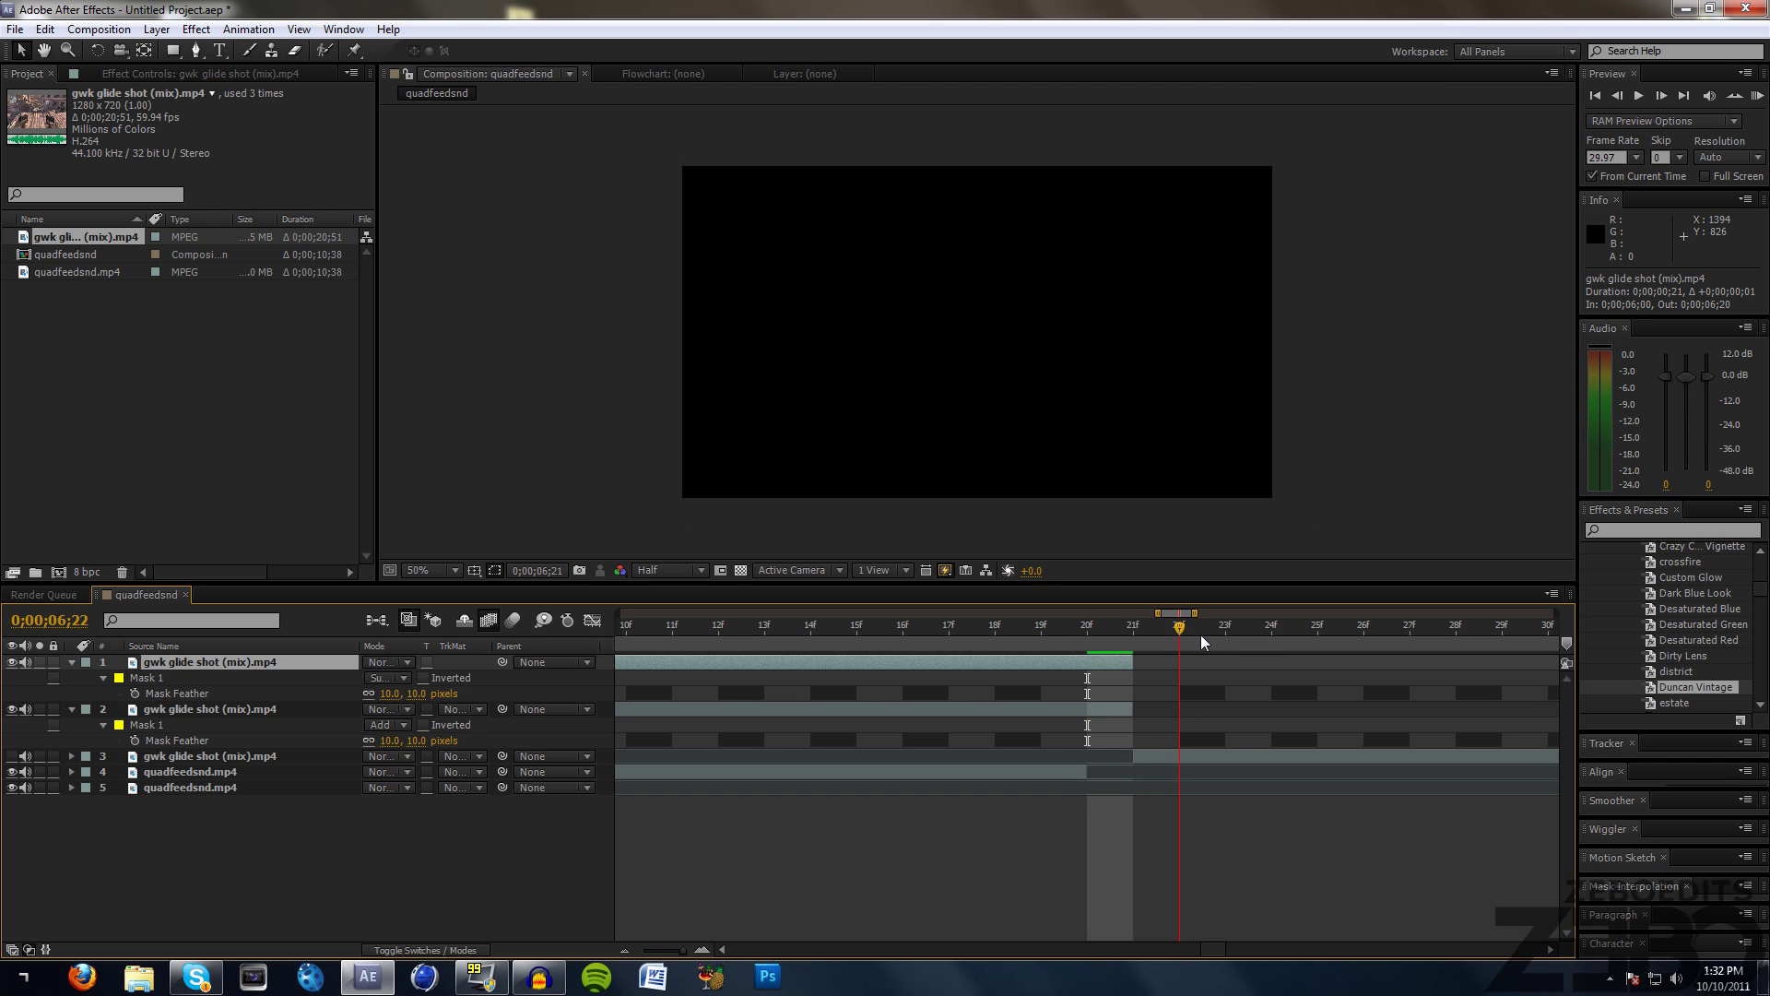
click(13, 757)
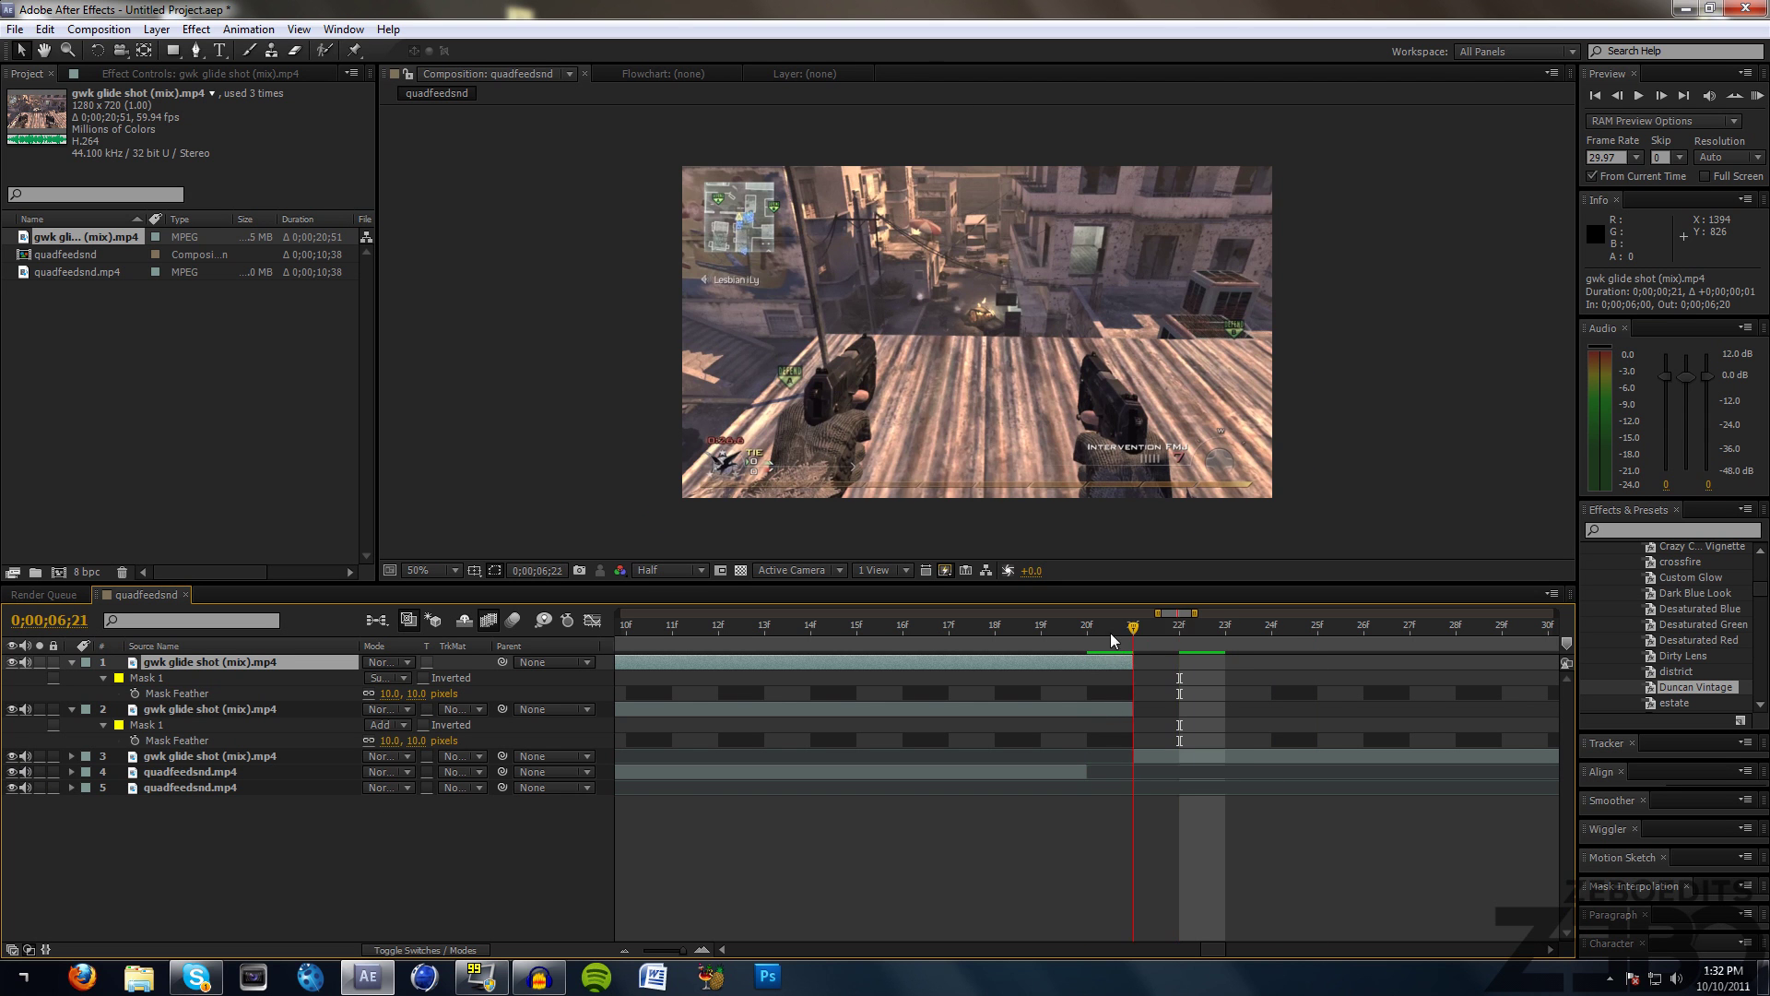
drag(656, 946, 639, 954)
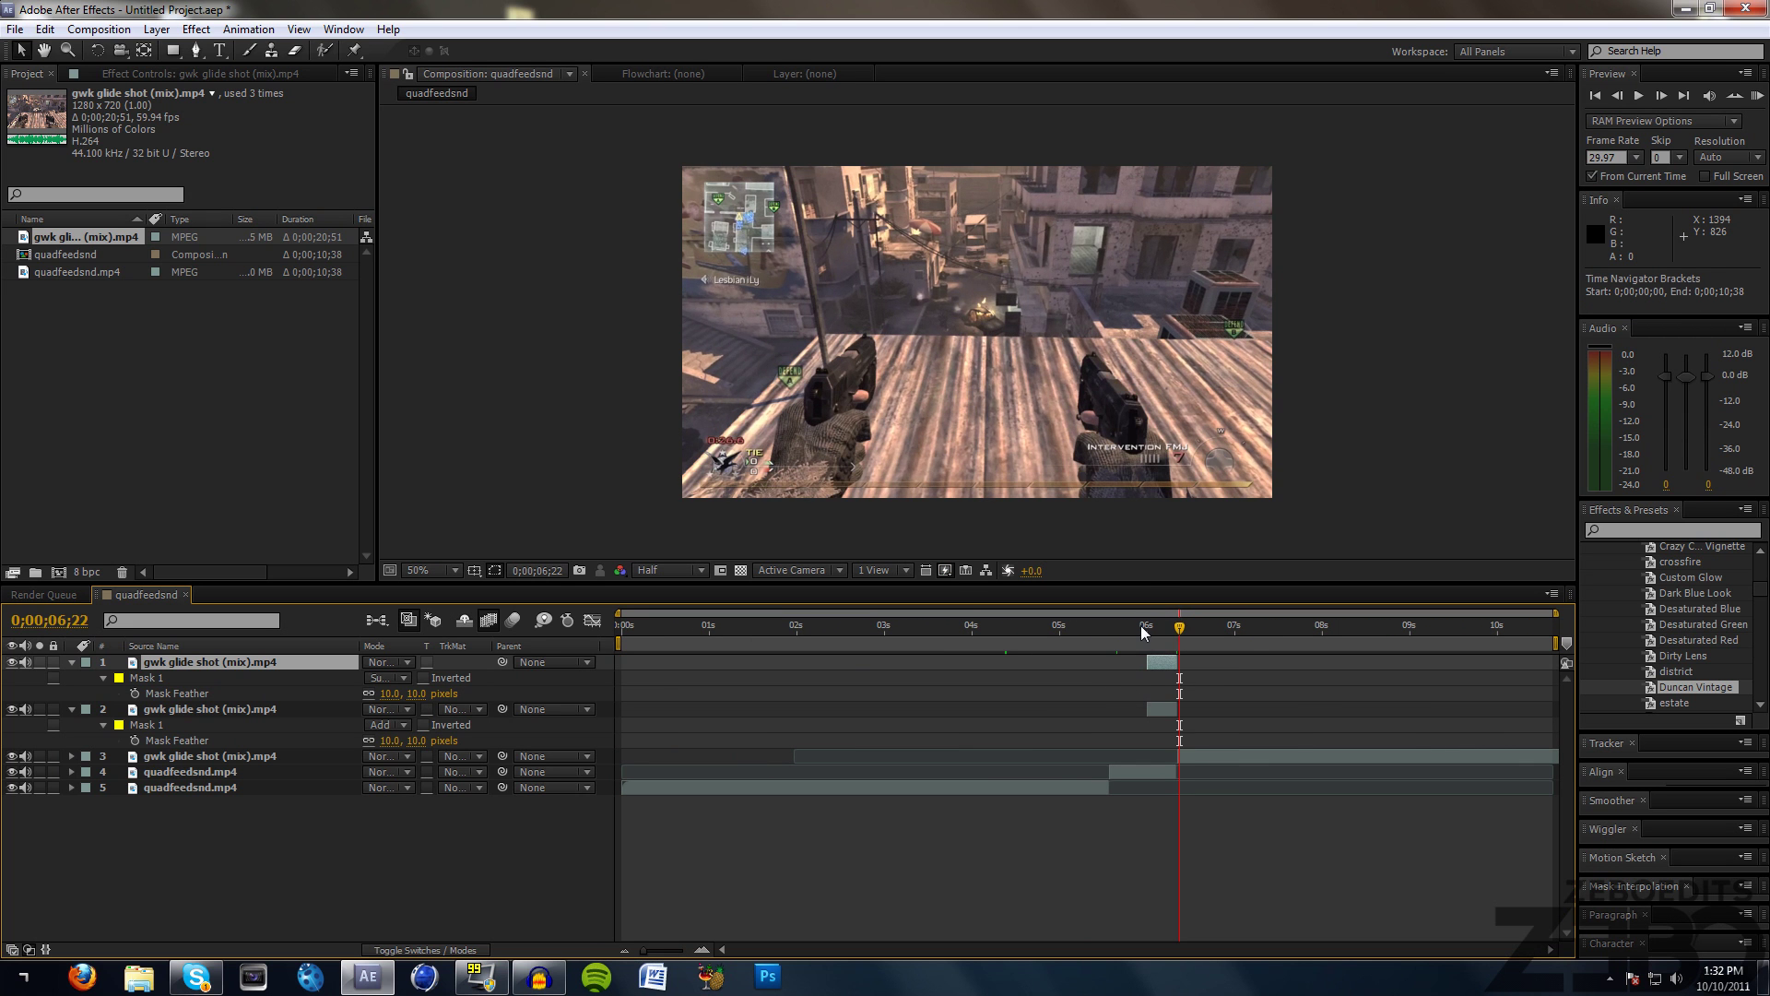
Mute the audio of all five layers in the composition
click(1141, 625)
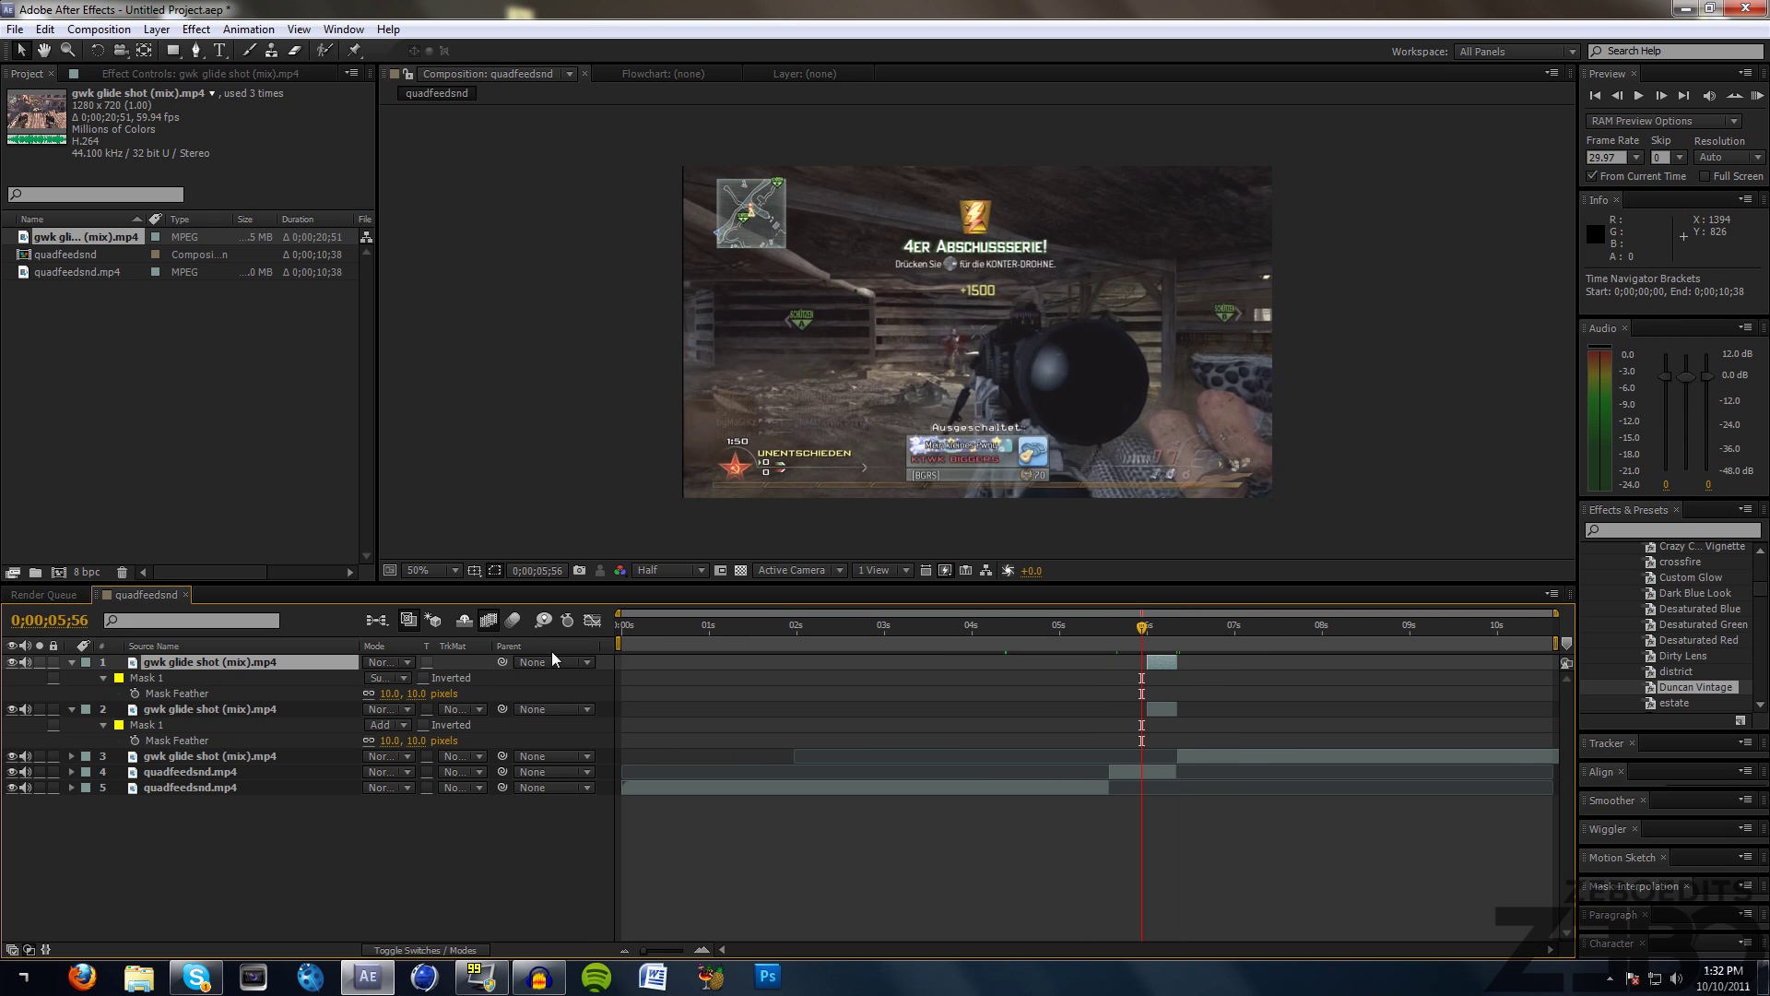
click(26, 664)
drag(25, 758, 26, 789)
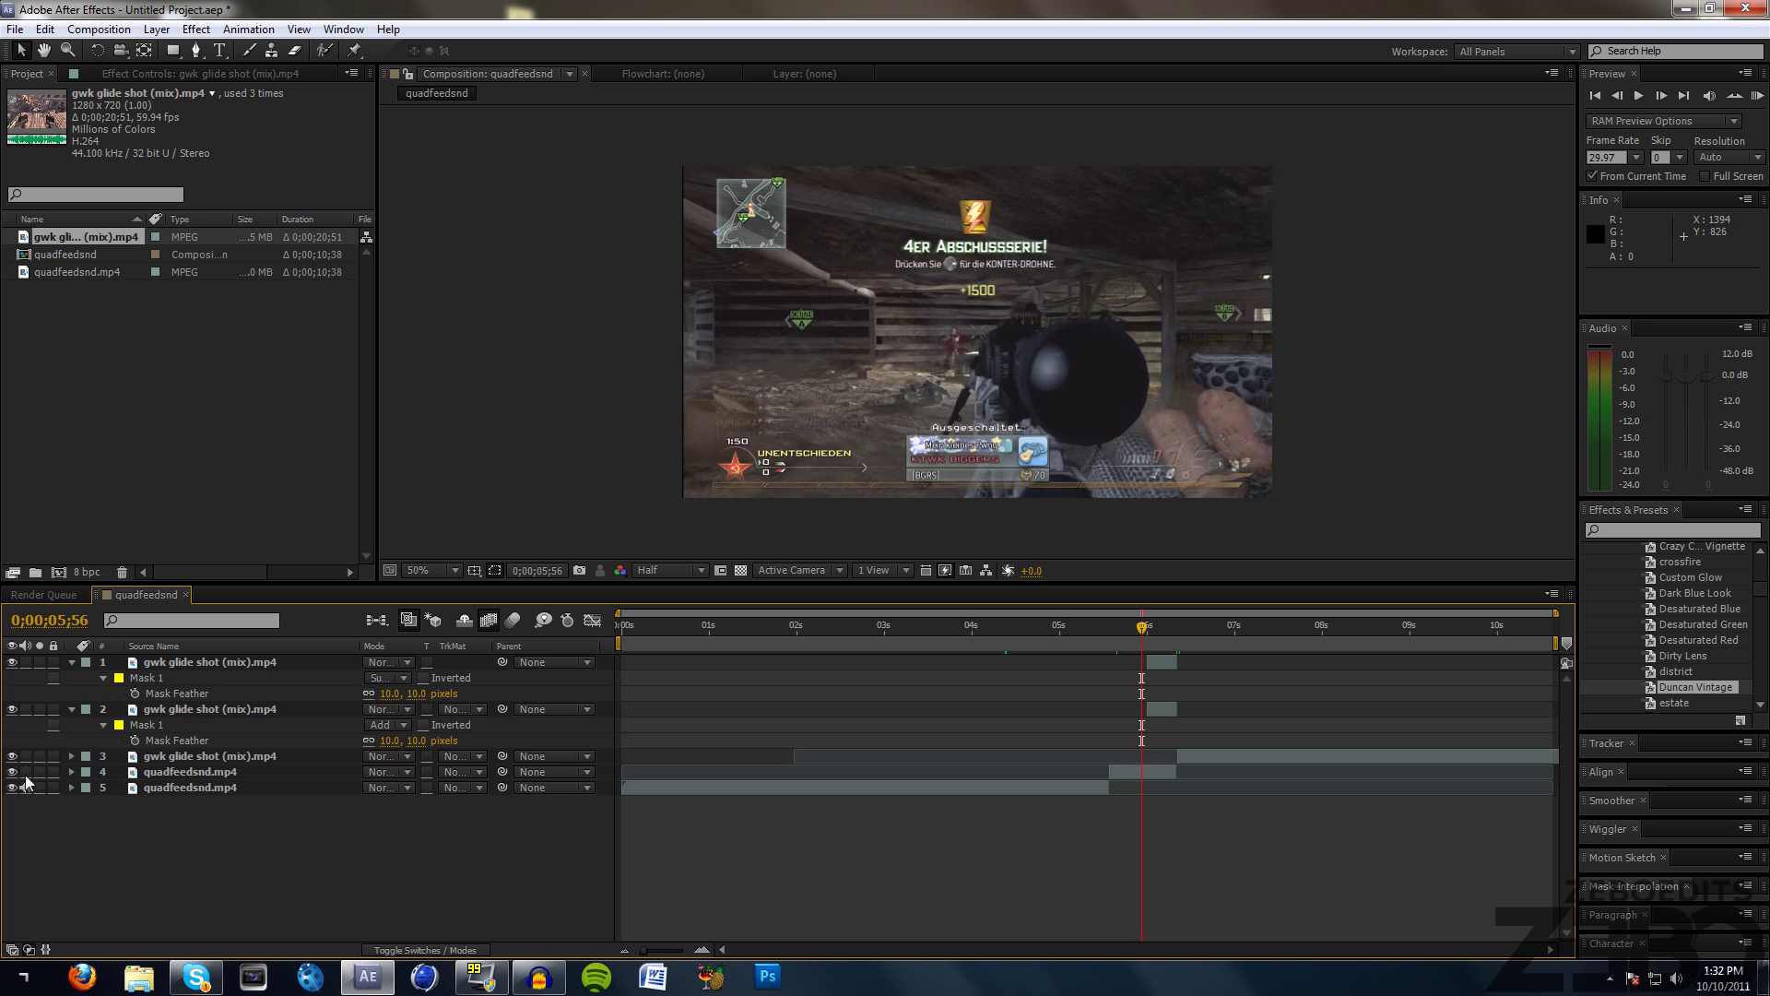
Play a RAM preview of the transition from about 0;00;05;43 and inspect the masked pieces sliding in
click(1122, 626)
click(1757, 95)
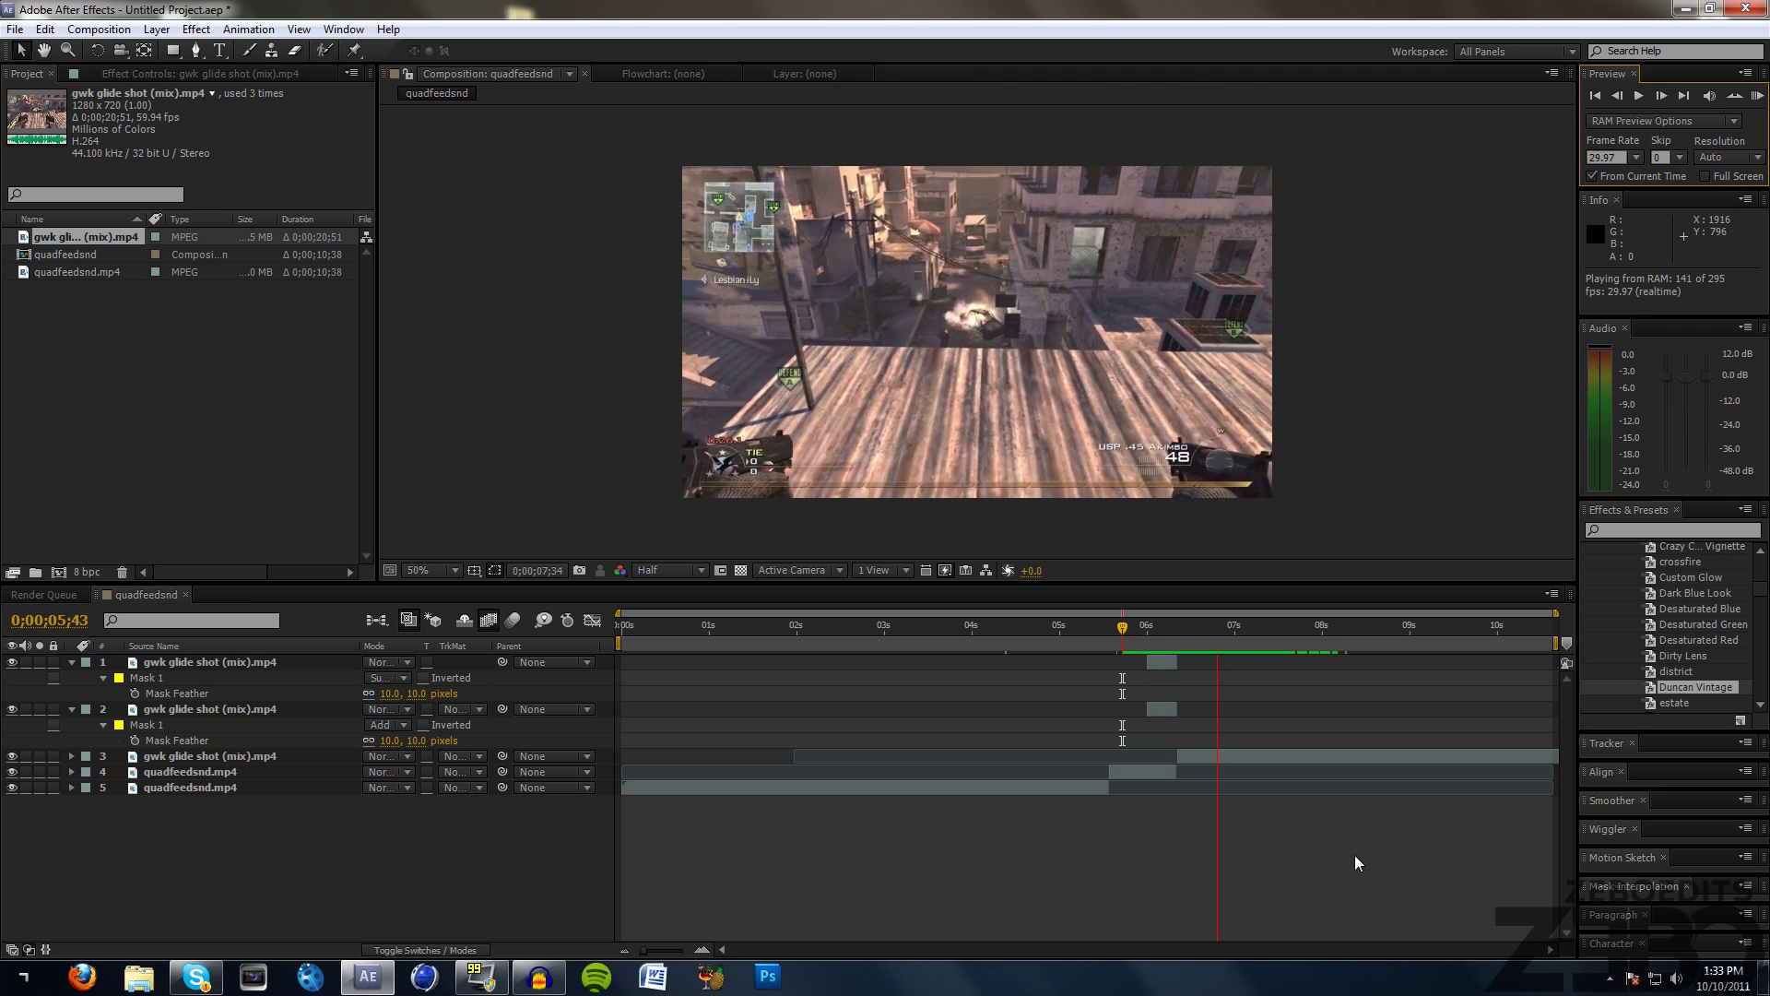
key(space)
drag(1143, 632, 1169, 630)
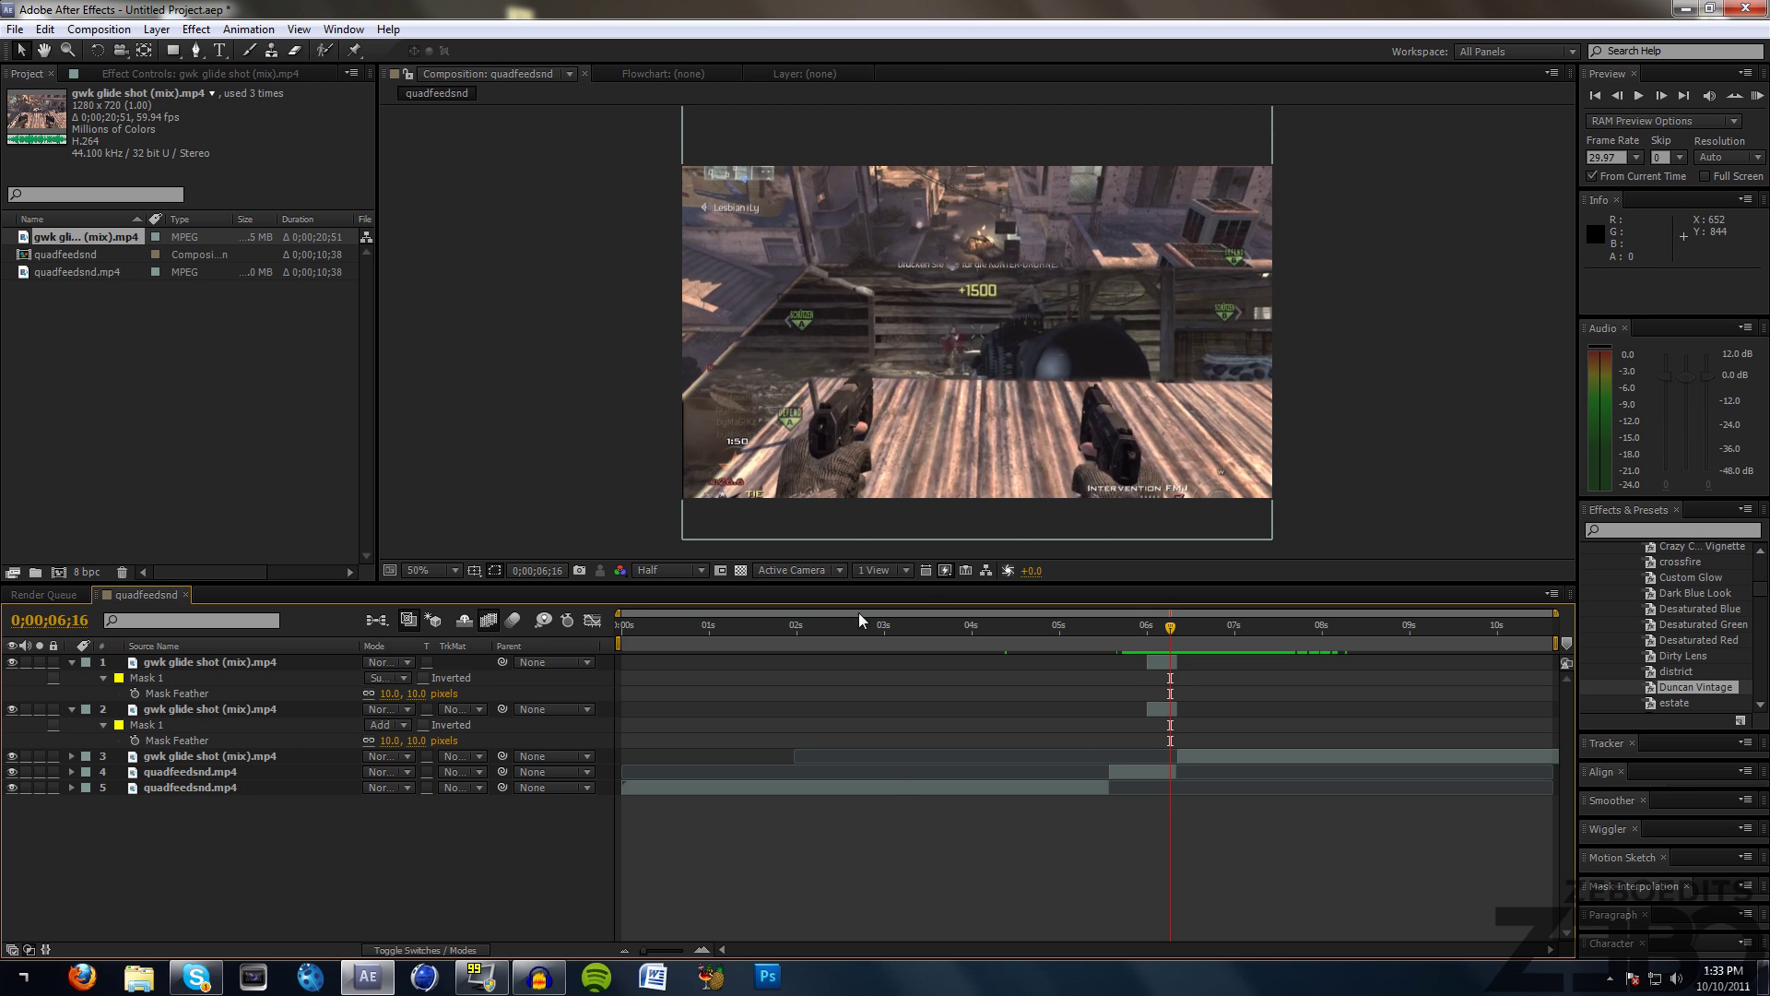
Try scaling the top masked layer to 114% and reset its Scale to 100%
click(72, 662)
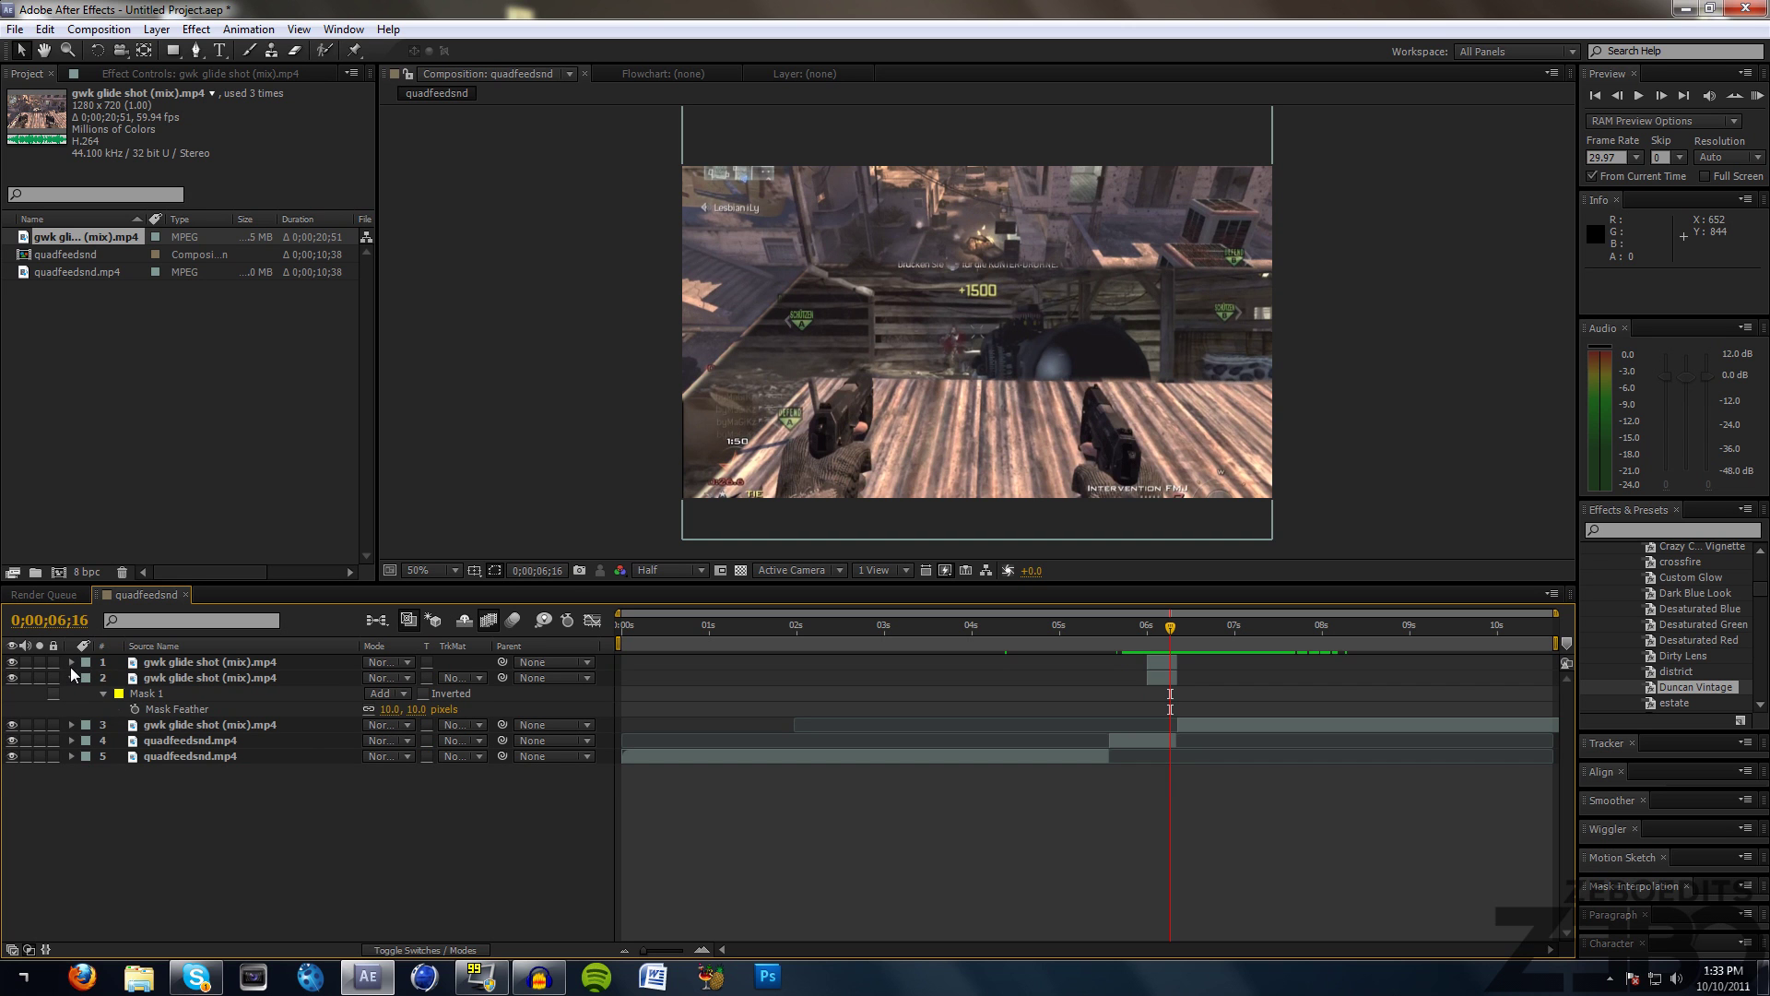
click(153, 660)
key(s)
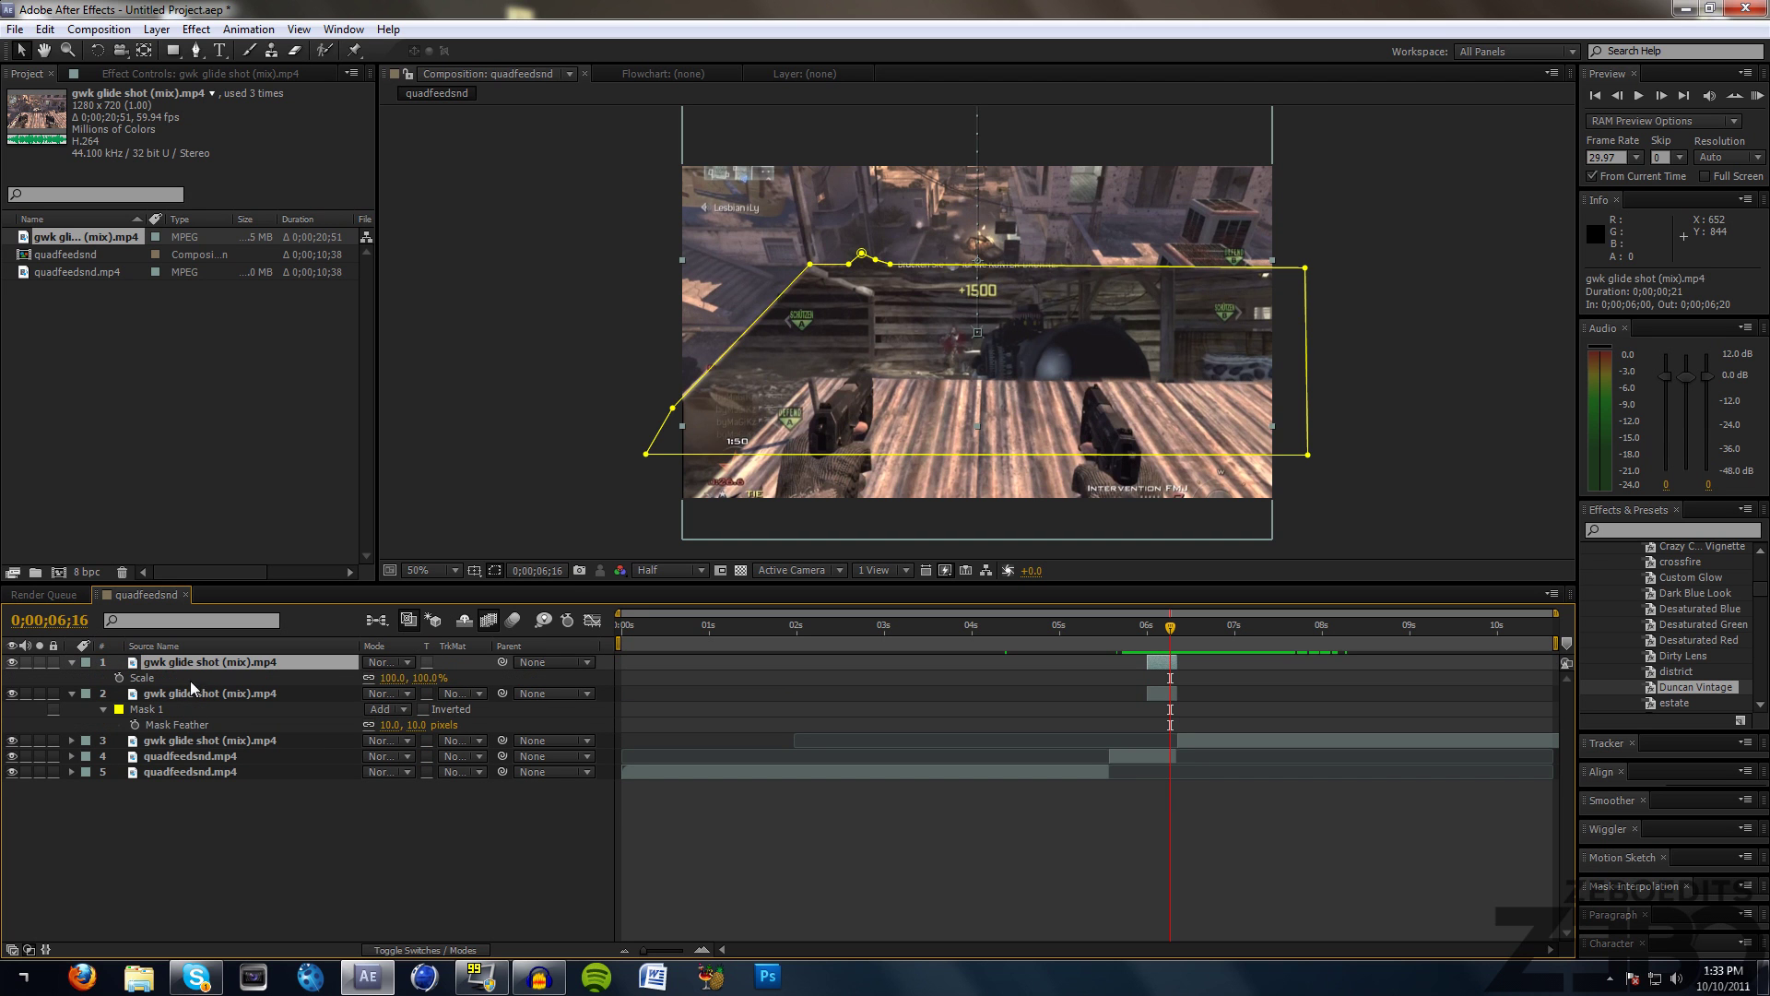
mouse_move(392, 678)
mouse_down()
mouse_move(480, 678)
mouse_move(404, 678)
mouse_up()
click(431, 678)
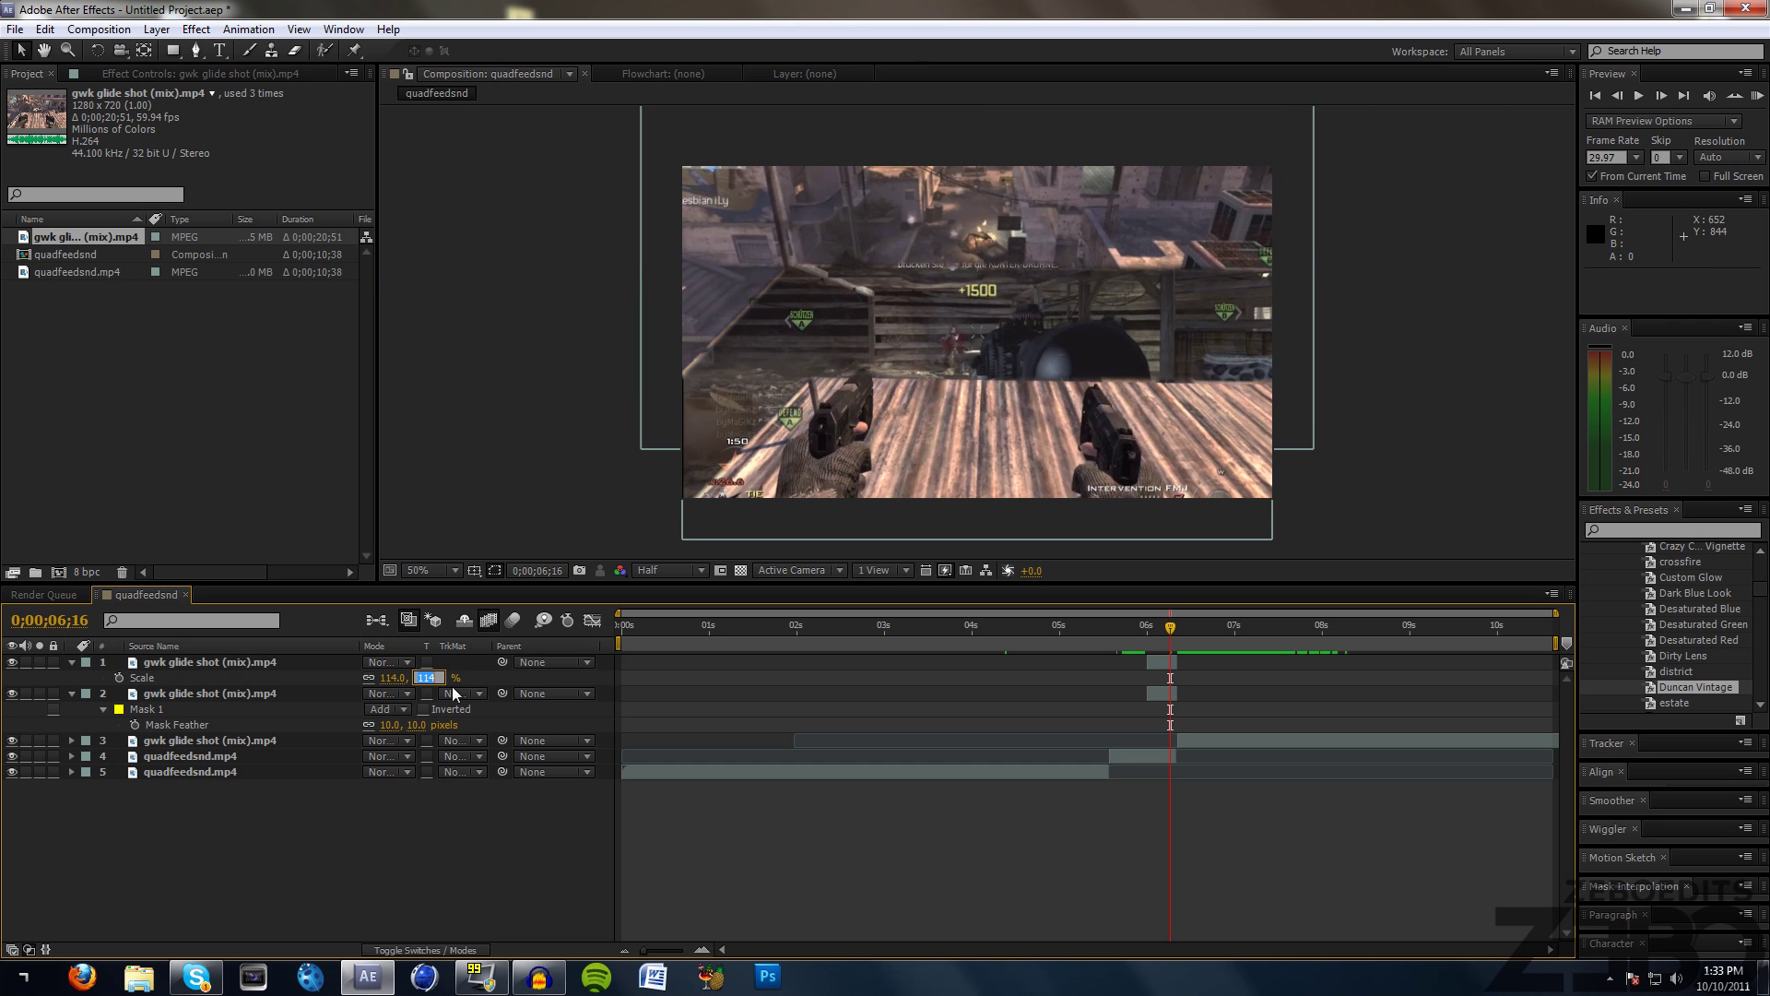
text(100)
key(Return)
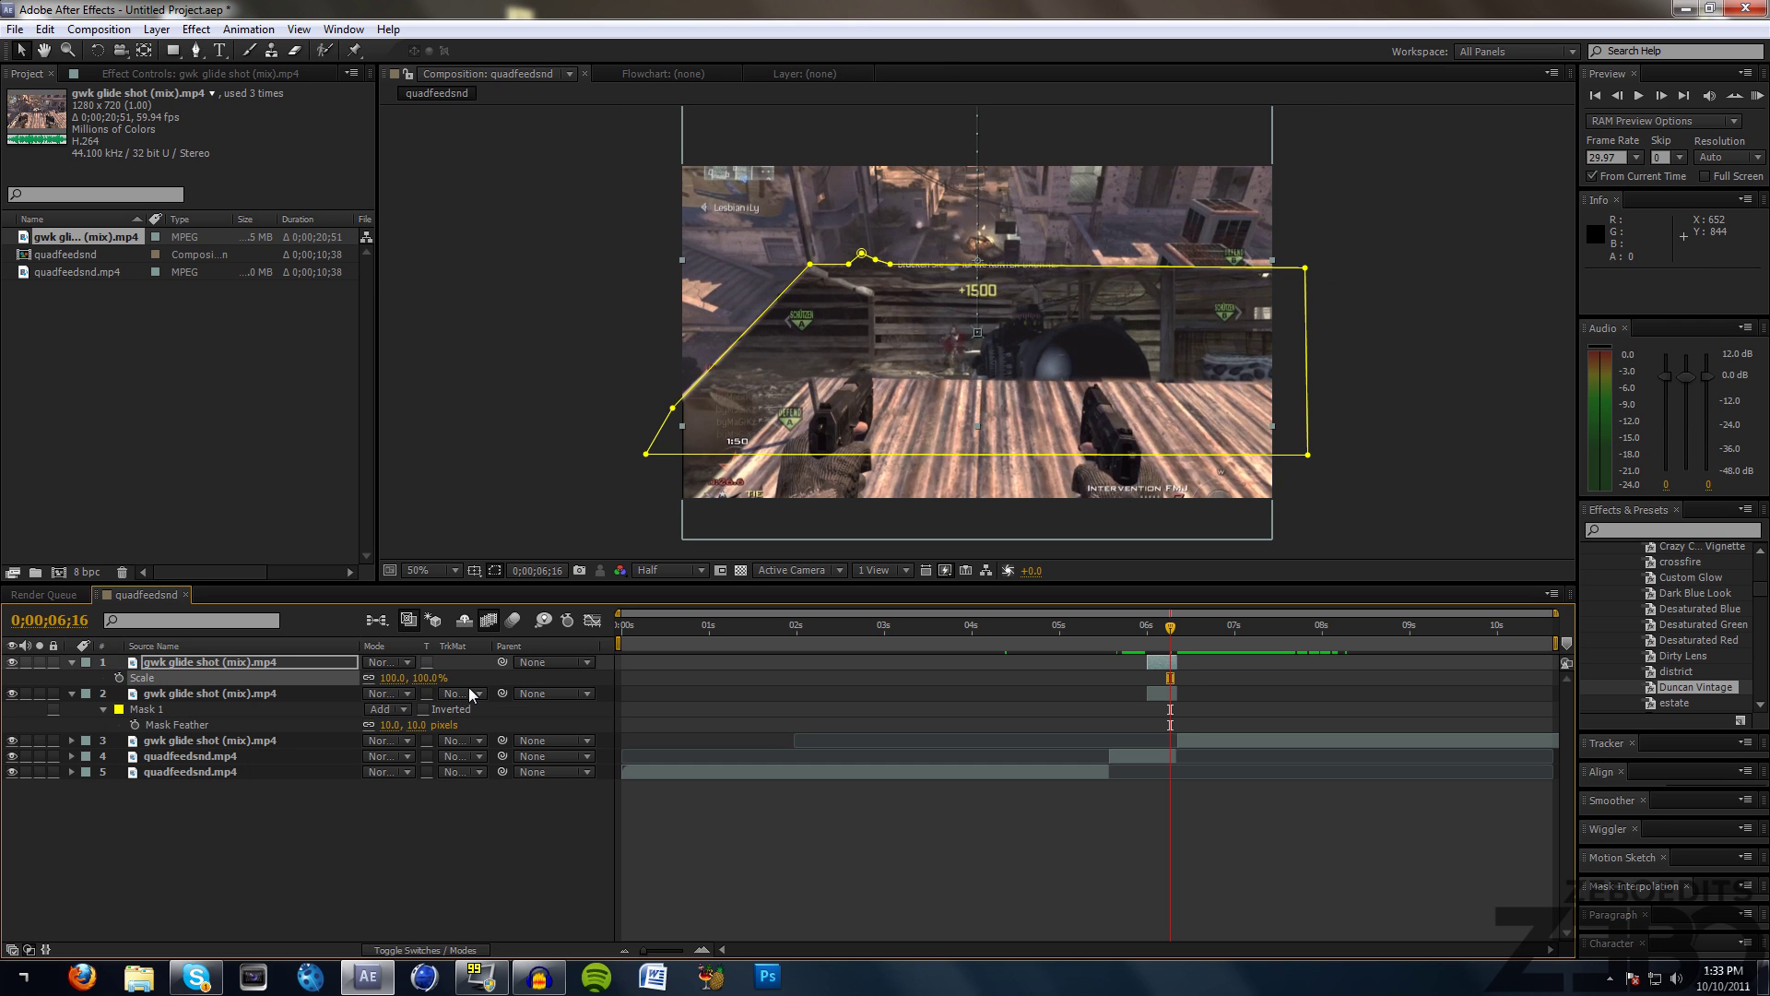
Scrub through the composition between 0;00;04;51 and 0;00;07;01 to review the finished transition
drag(1166, 630, 1235, 630)
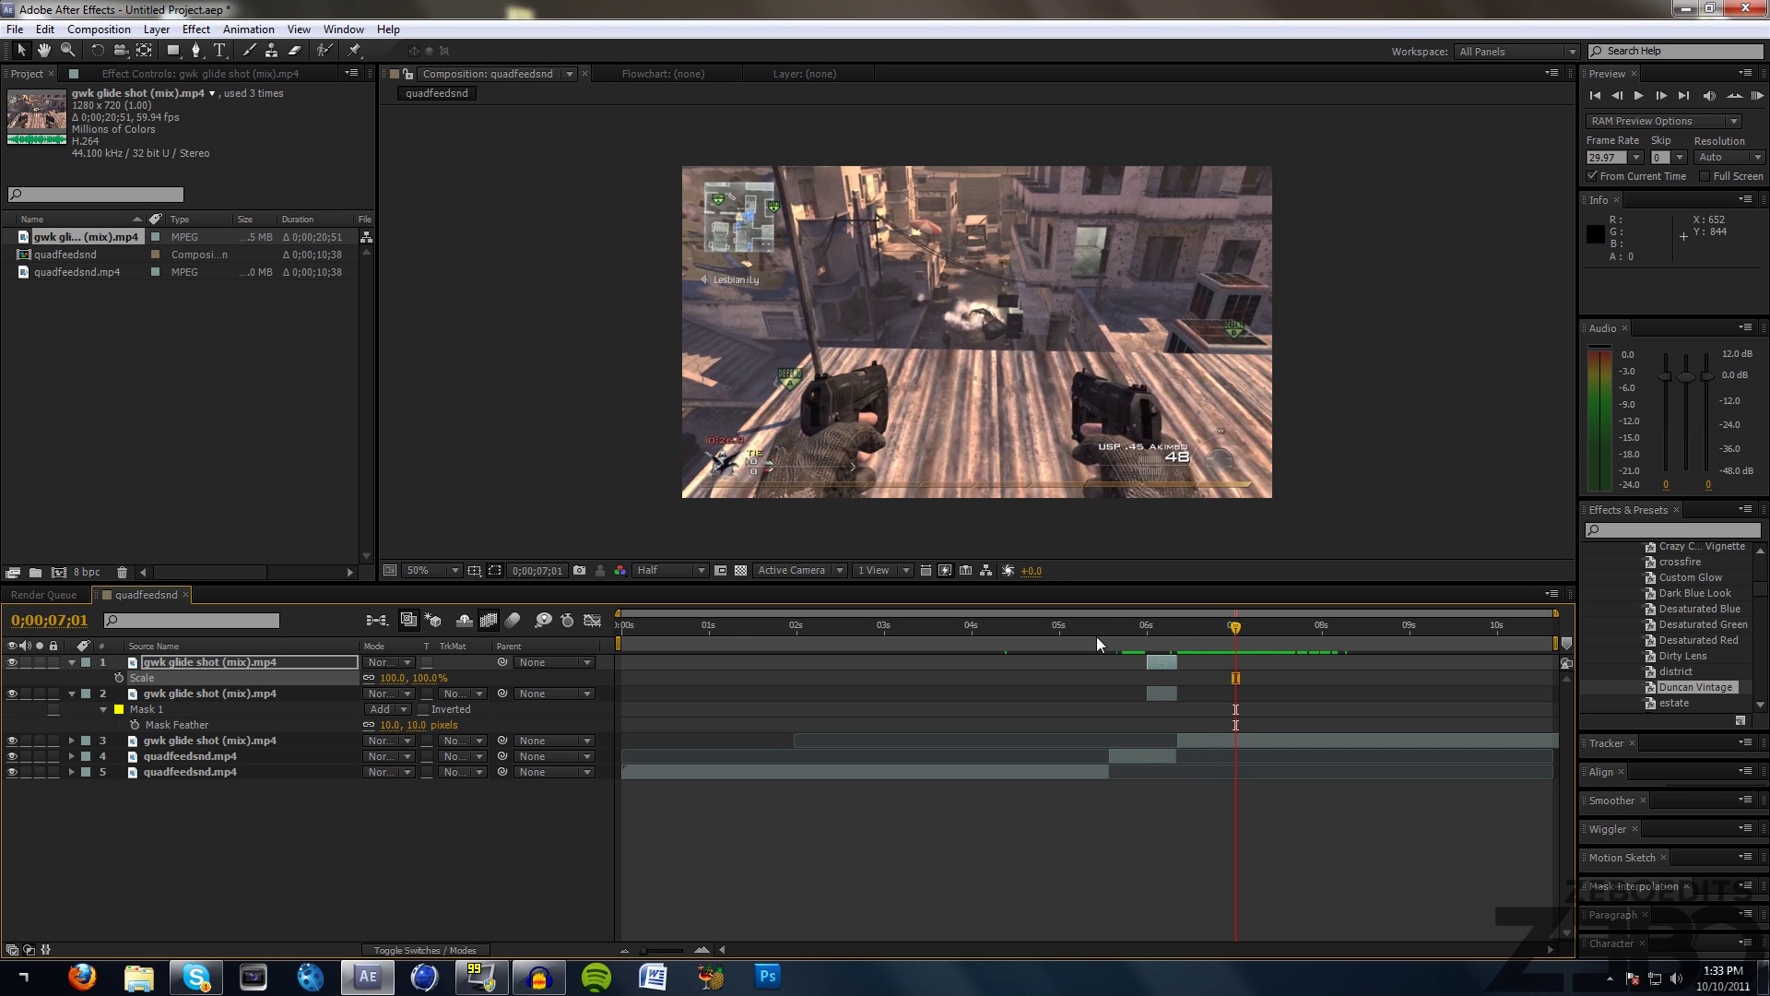
drag(1097, 636, 1047, 632)
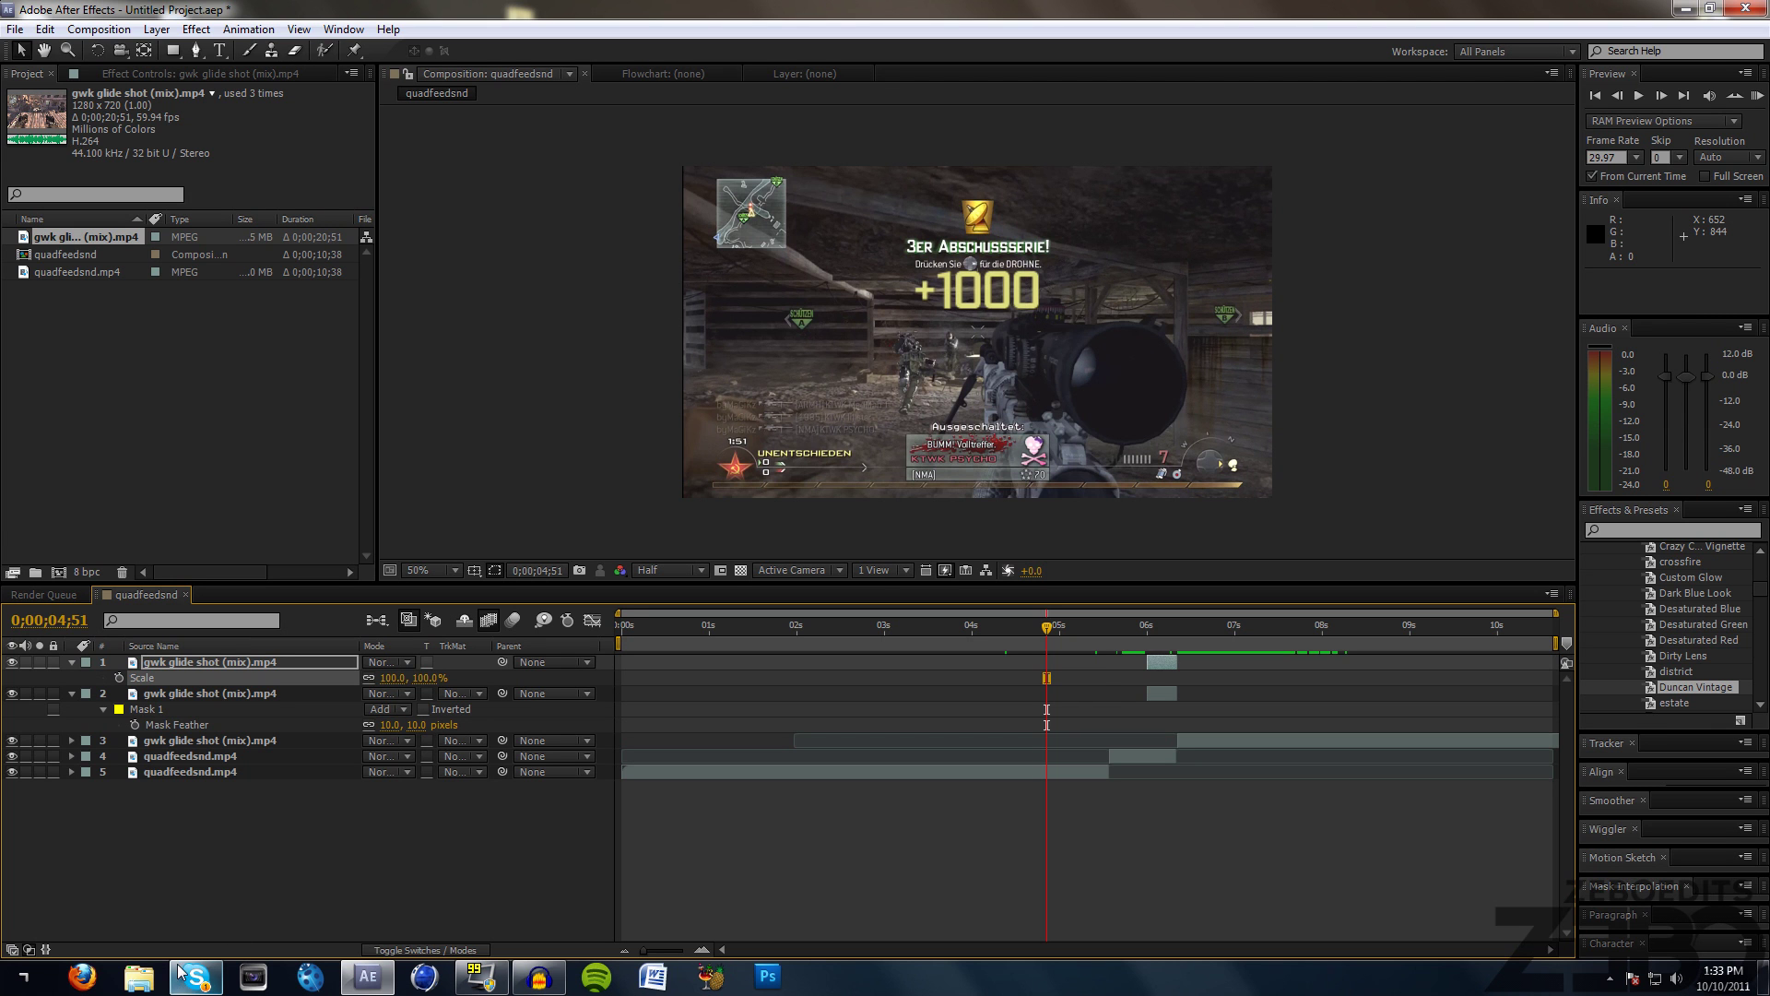
click(1146, 626)
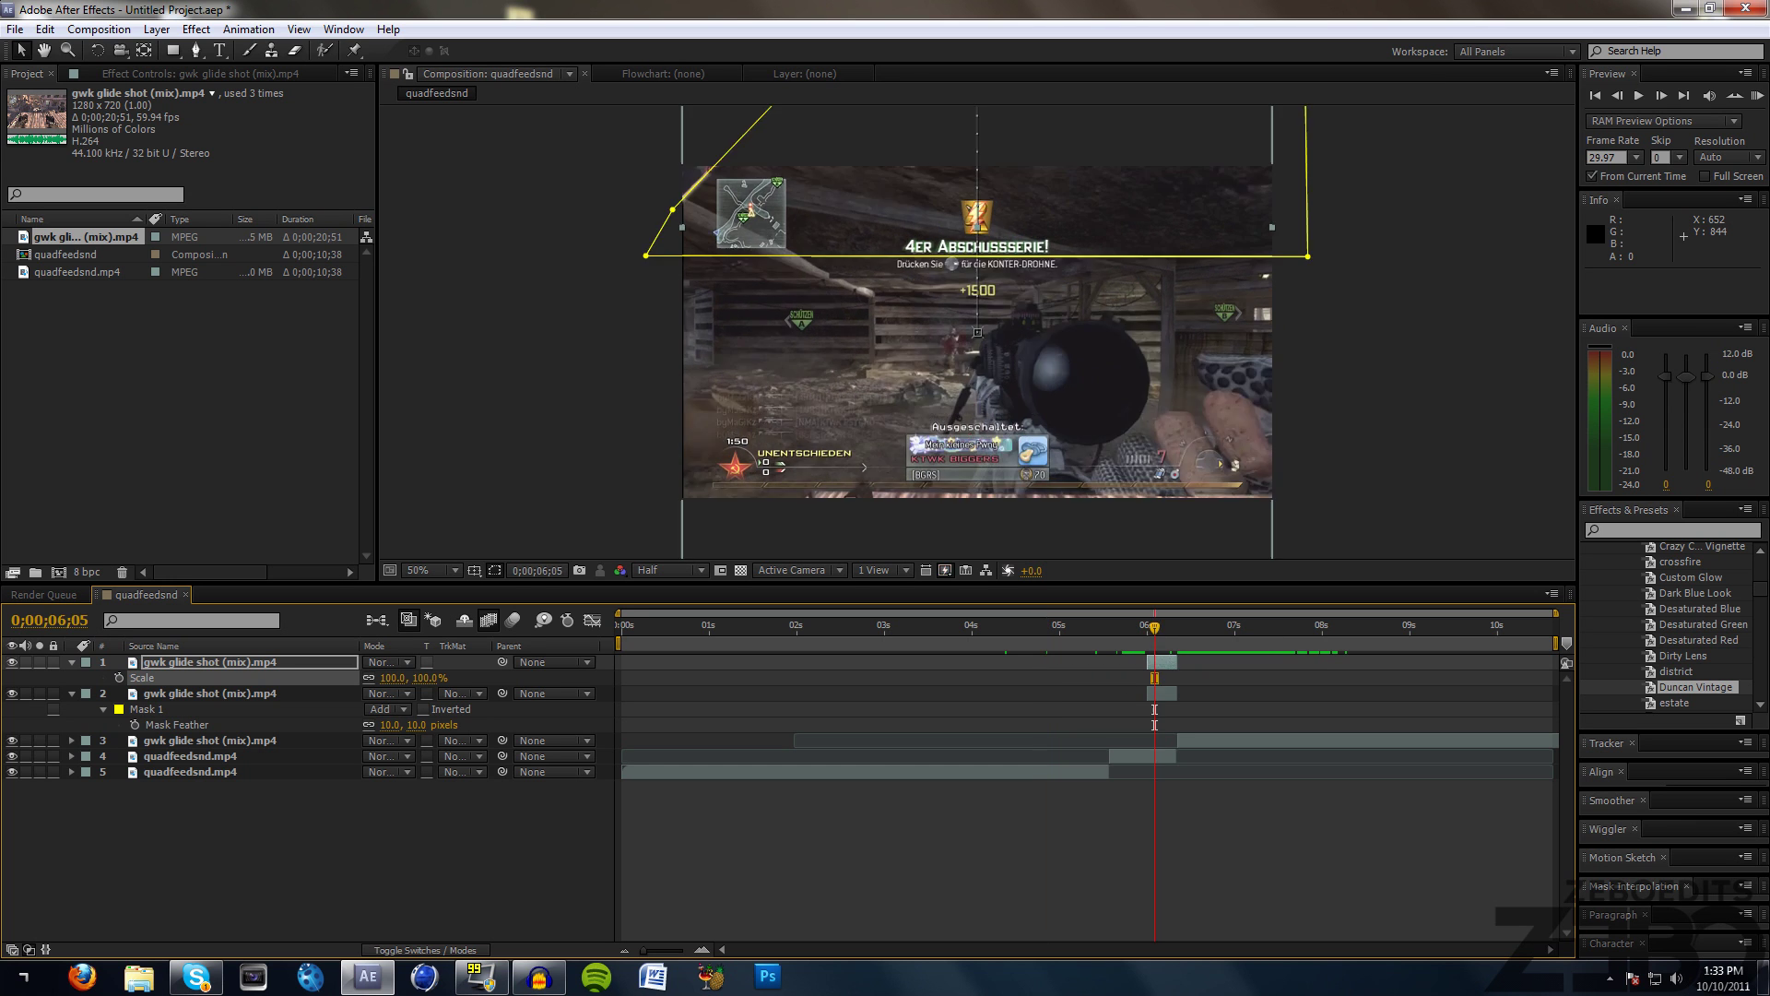
drag(1146, 626, 1183, 634)
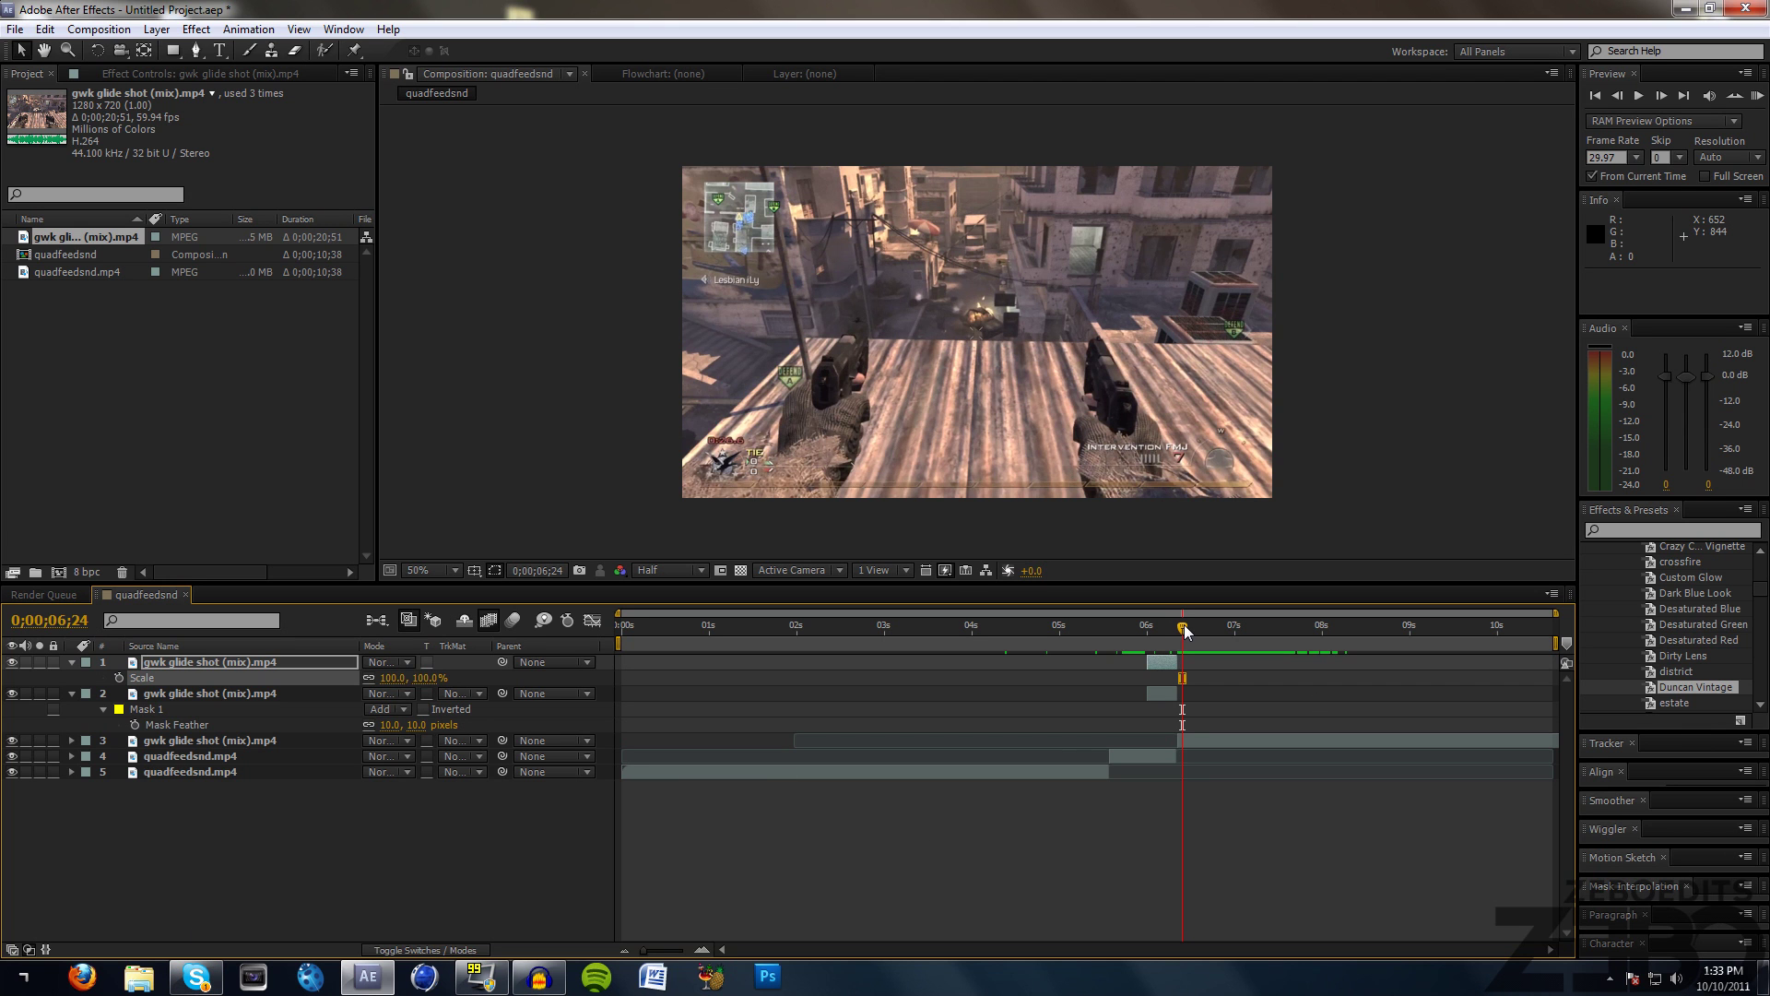
click(157, 350)
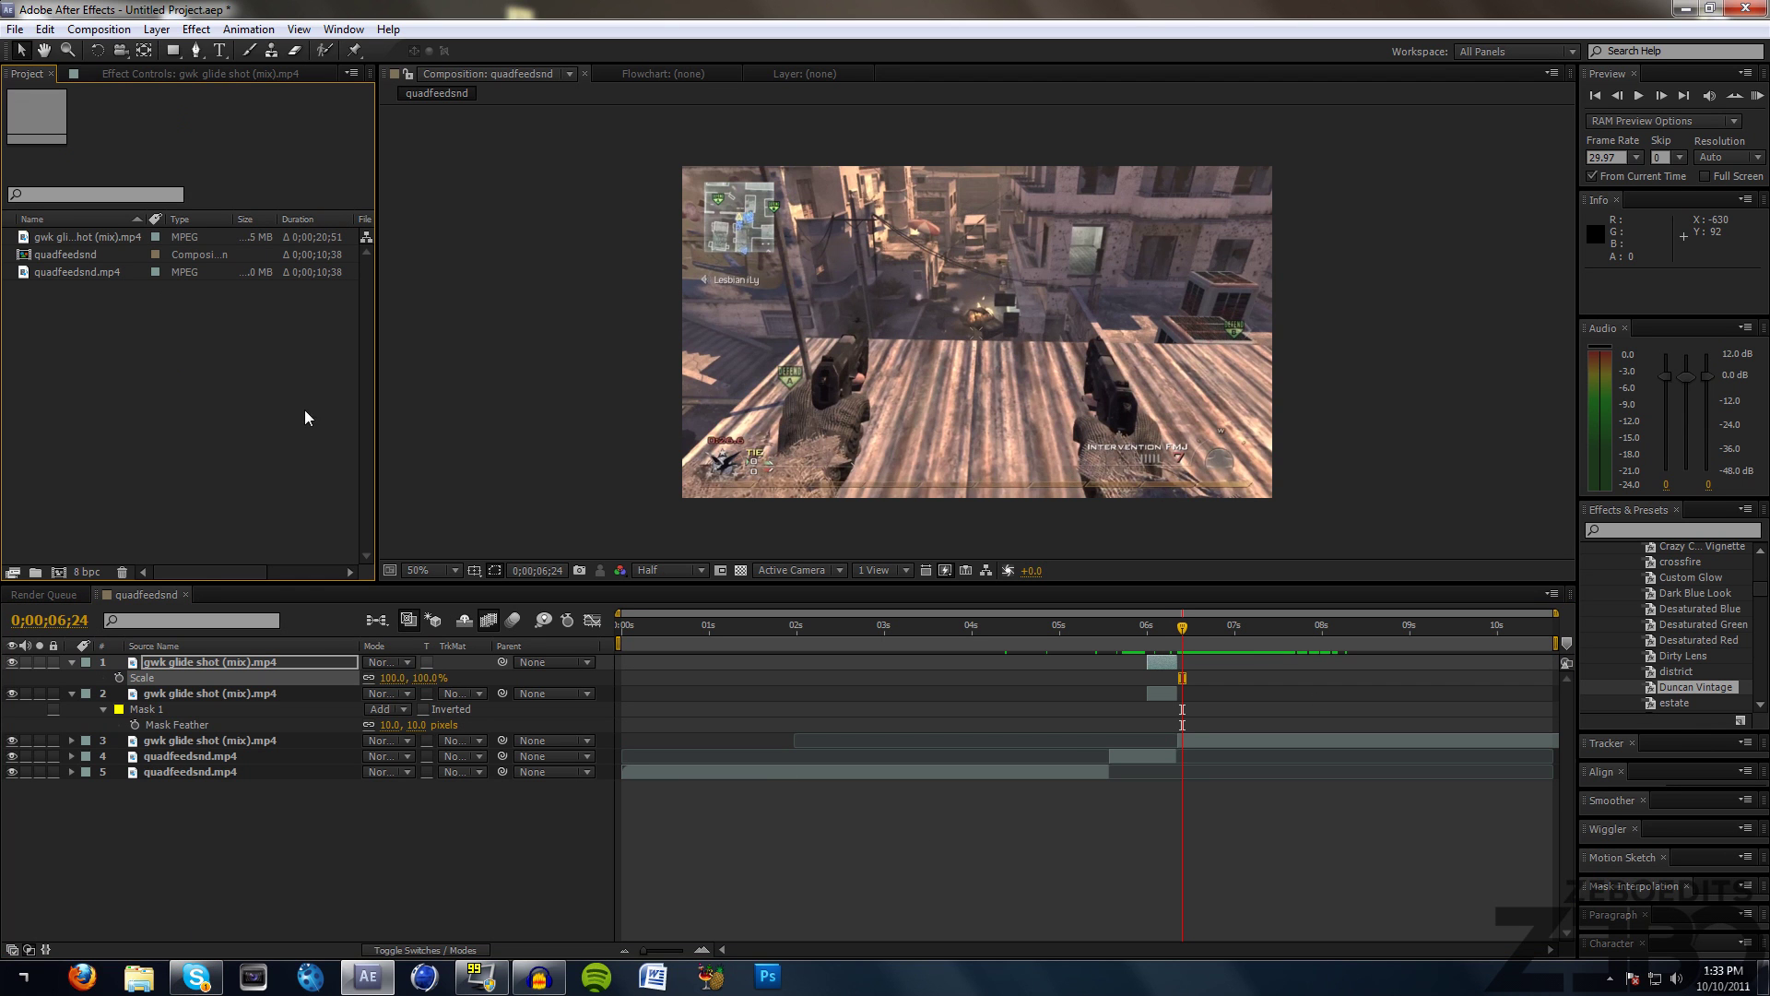